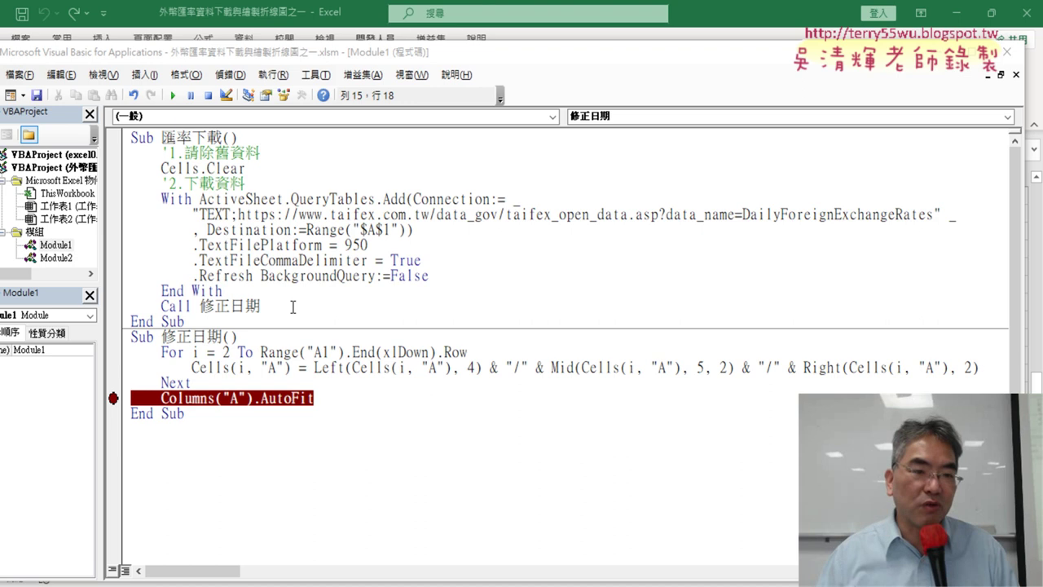
# Step: Review where the RMB and USD chart ranges and the loop in Module2 end at row 36
pyautogui.doubleClick(54, 258)
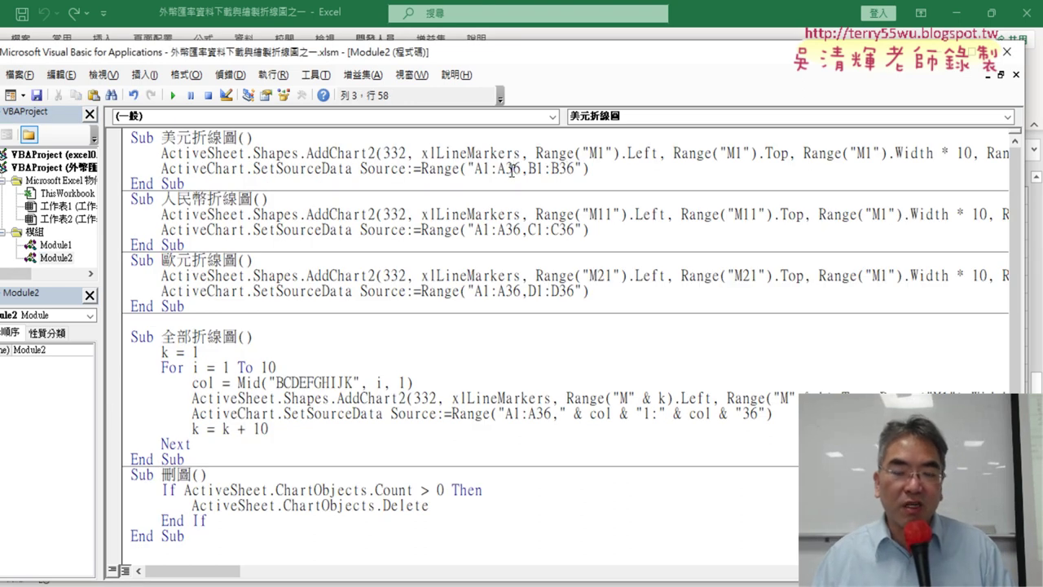
pyautogui.click(520, 230)
pyautogui.click(570, 230)
pyautogui.scroll(-1, 589, 333)
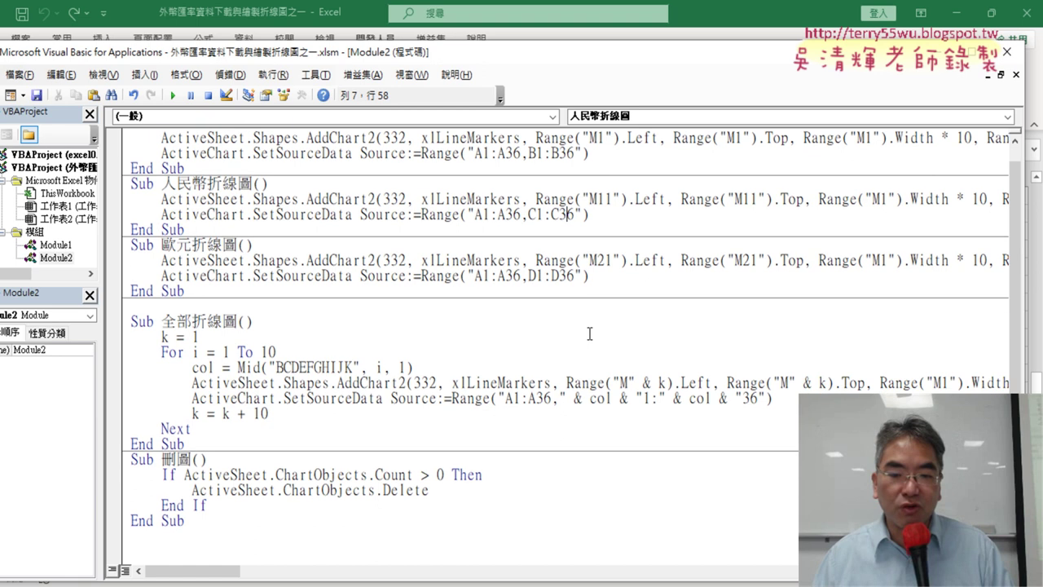
pyautogui.doubleClick(541, 398)
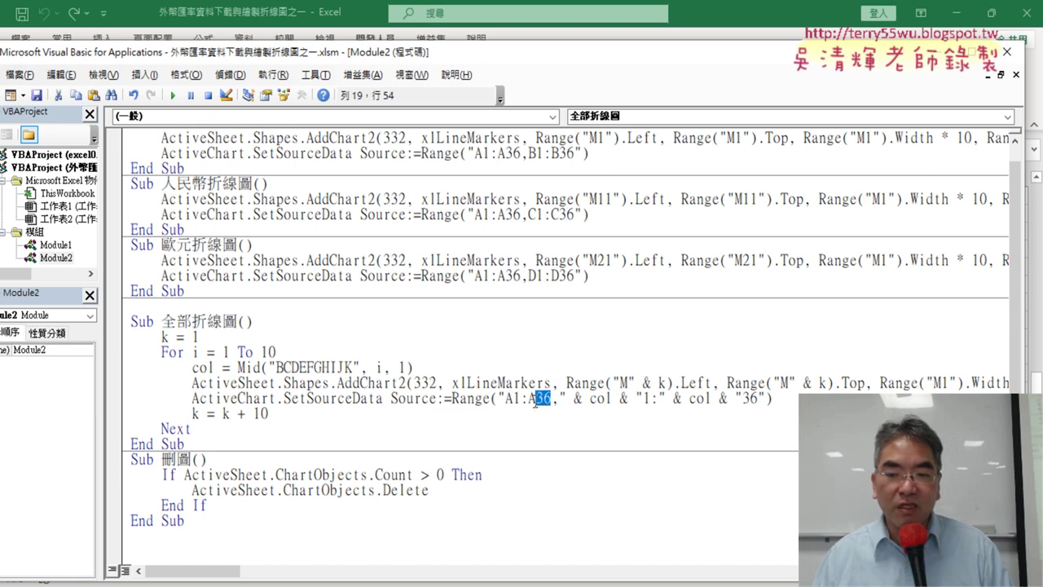
pyautogui.doubleClick(749, 398)
pyautogui.click(511, 154)
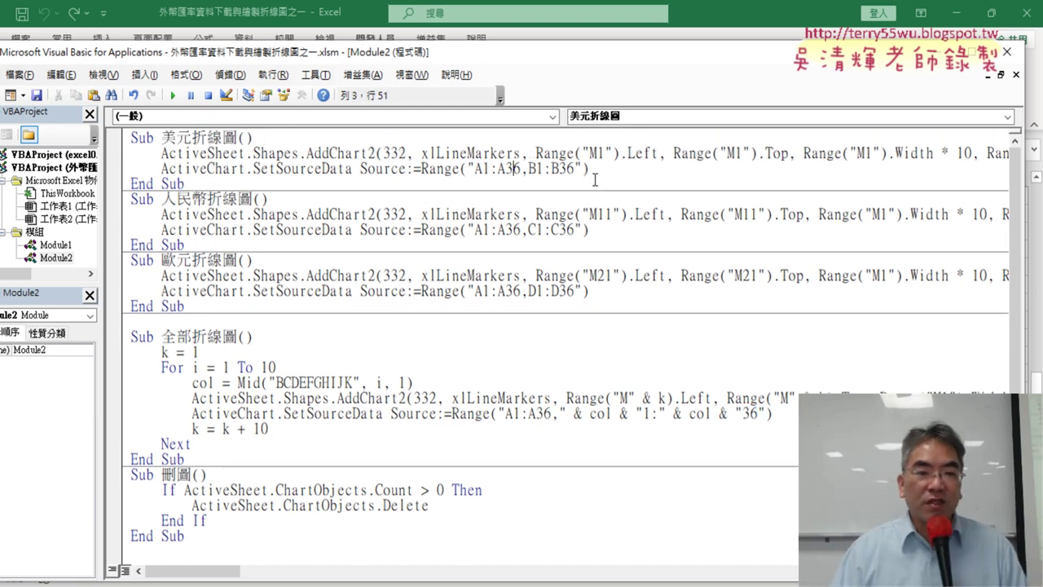
pyautogui.scroll(1, 593, 176)
pyautogui.doubleClick(565, 169)
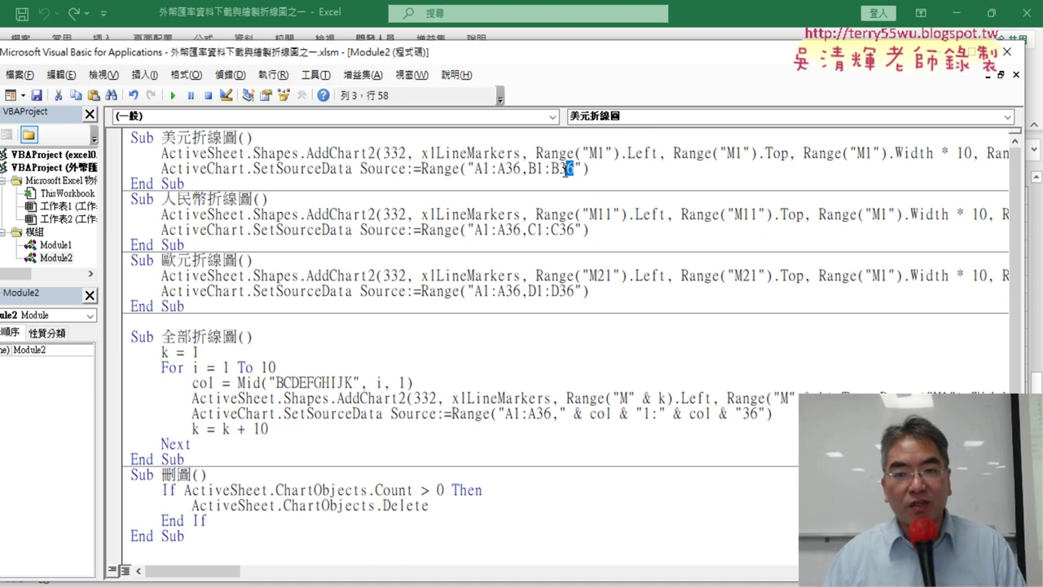
pyautogui.doubleClick(512, 169)
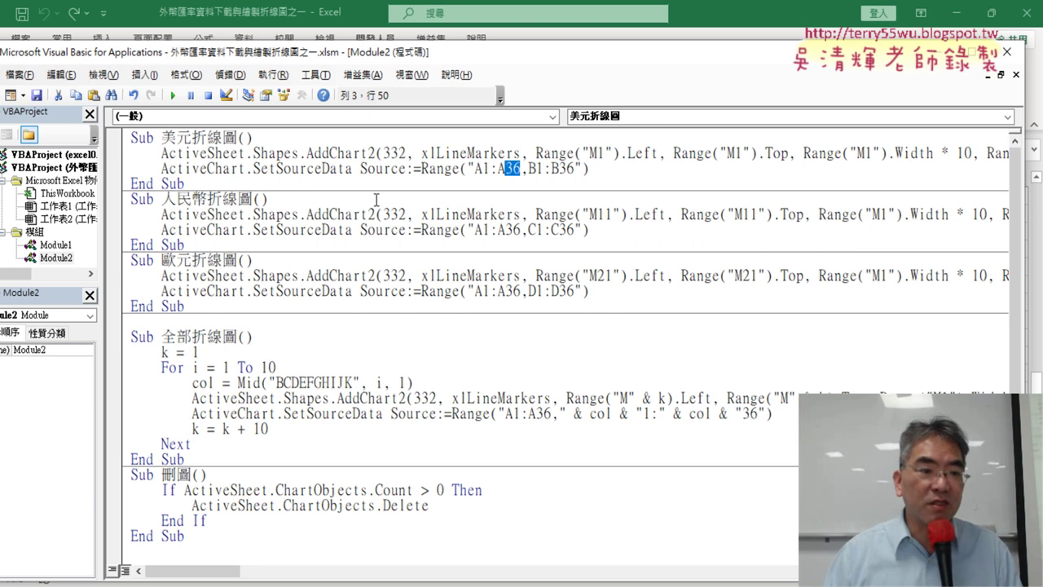
# Step: Copy Range("A1").End(xlDown).Row from the Module1 date-fixing macro
pyautogui.doubleClick(55, 245)
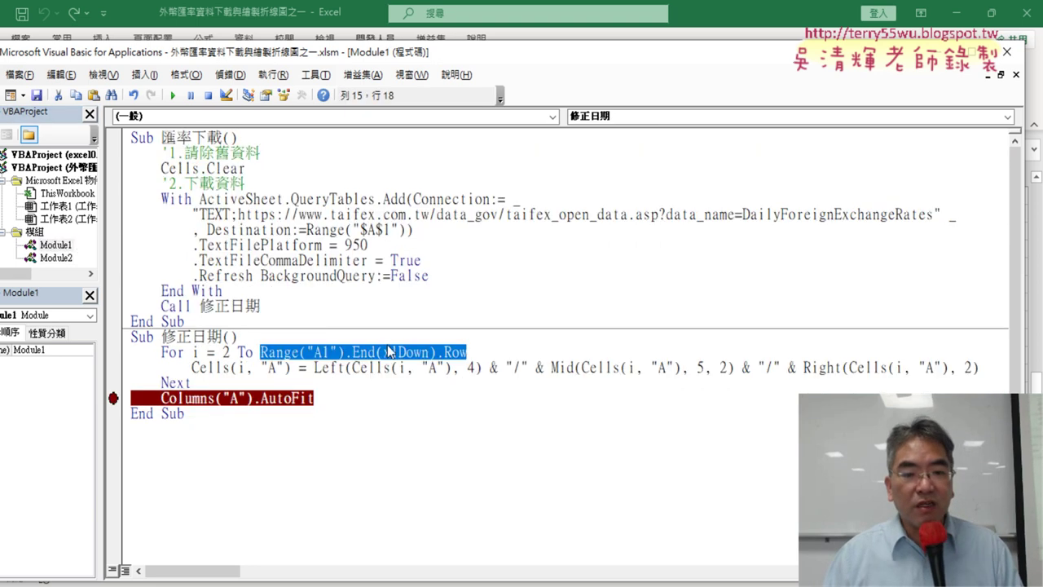
pyautogui.rightClick(404, 354)
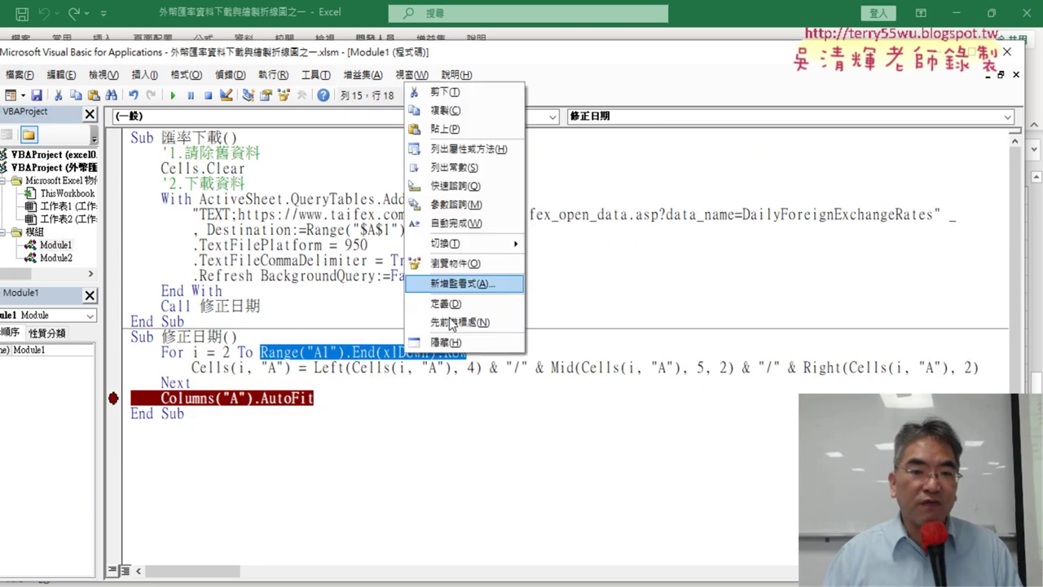
pyautogui.click(462, 115)
# Step: Back in Module2, put the caret at the end of the Sub 美元折線圖() line
pyautogui.doubleClick(55, 258)
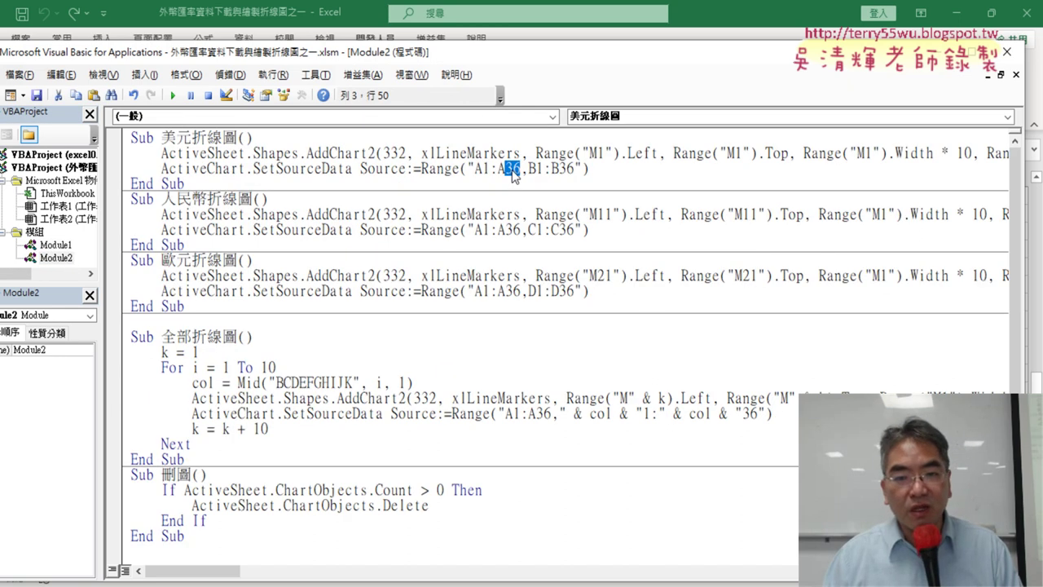
pyautogui.click(485, 169)
pyautogui.moveTo(467, 168); pyautogui.dragTo(582, 168)
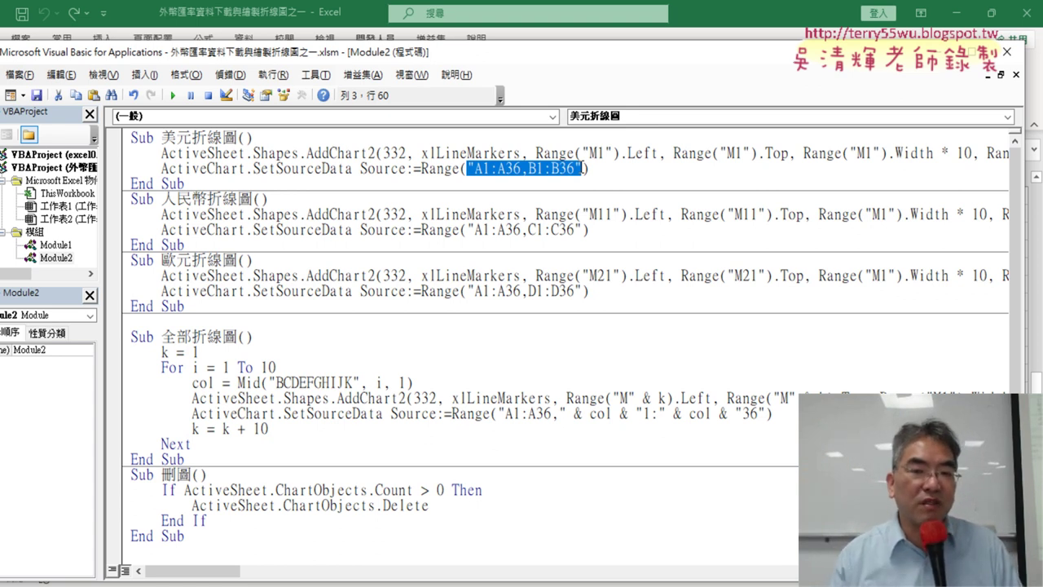
pyautogui.click(302, 145)
# Step: Add r = Range("A1").End(xlDown).Row as the first line of 美元折線圖
pyautogui.press('Return')
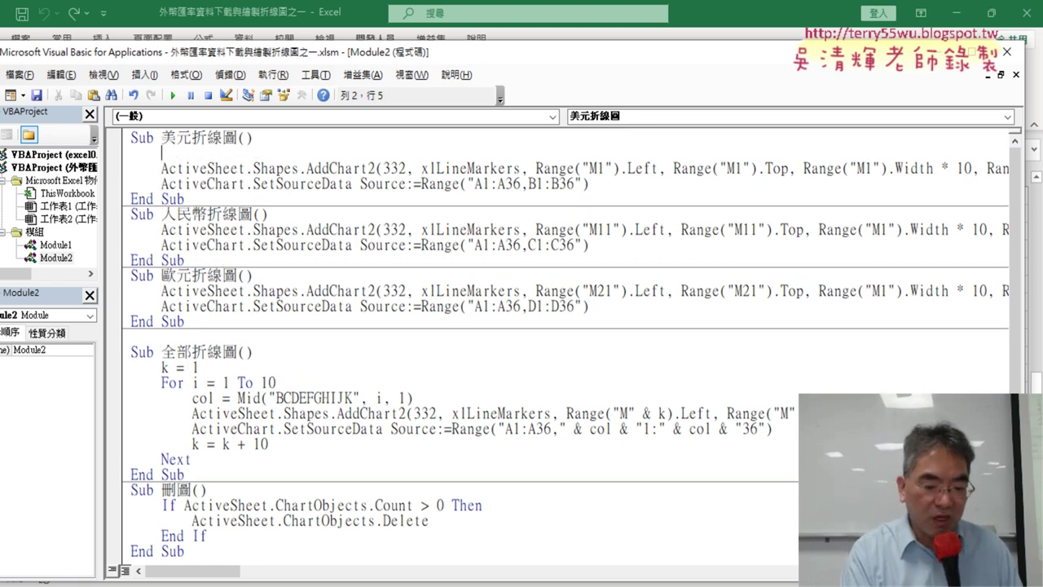
pyautogui.write('Range("A1").End(xlDown).Row')
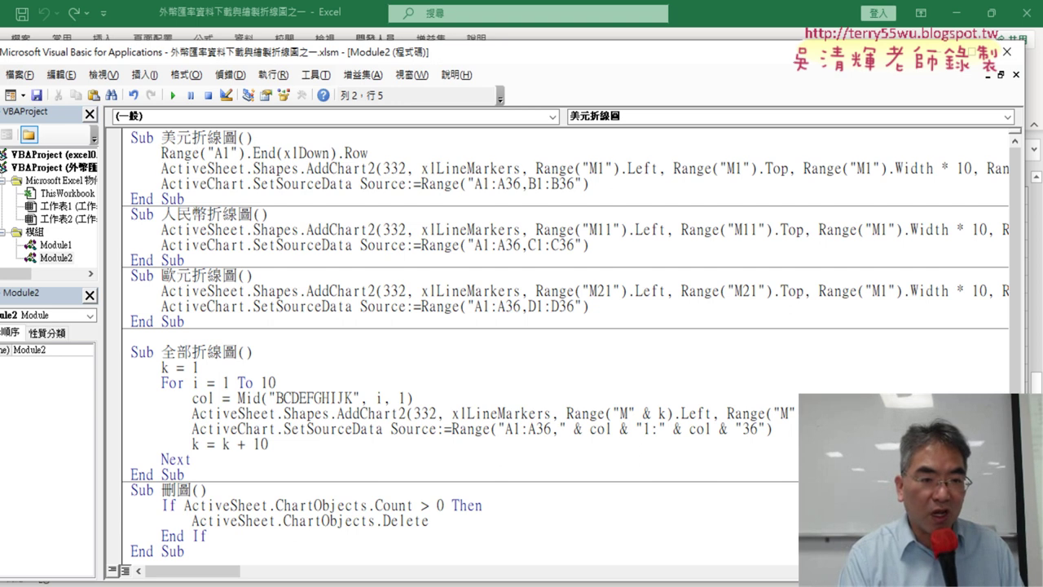
pyautogui.write('r=')
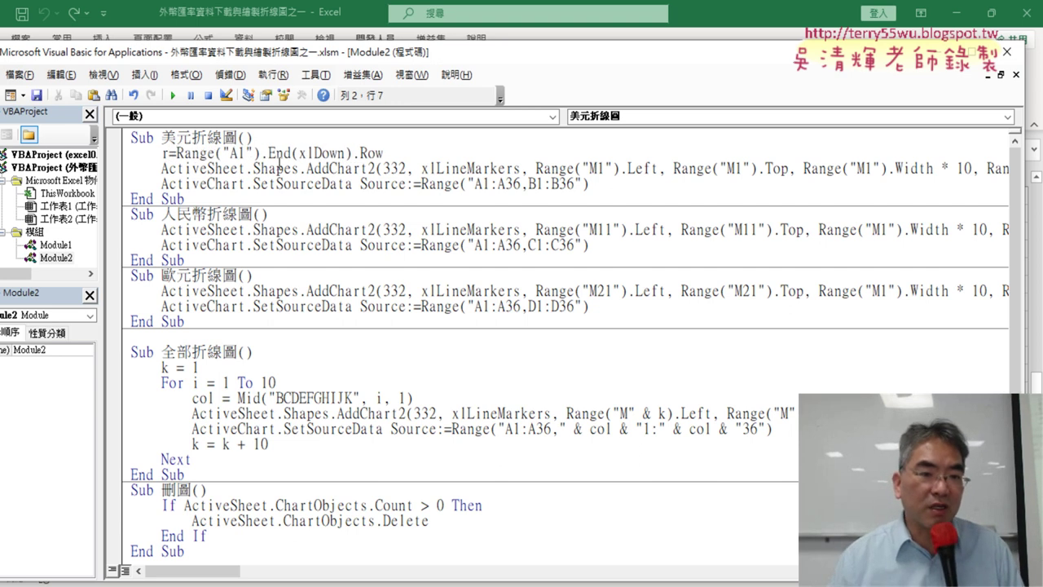
pyautogui.click(299, 307)
pyautogui.moveTo(409, 155); pyautogui.dragTo(194, 155)
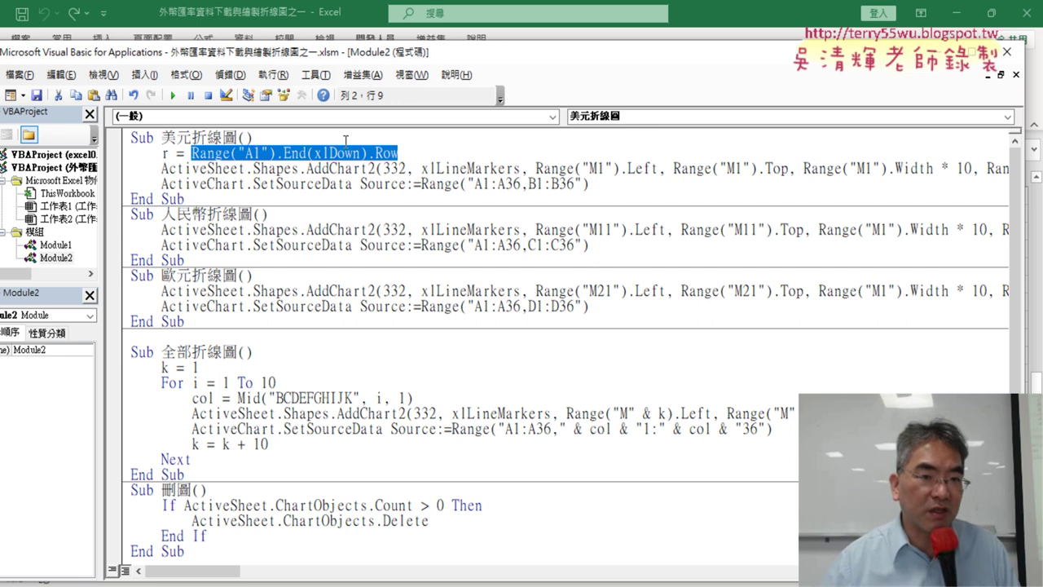
pyautogui.moveTo(330, 63); pyautogui.dragTo(454, 54)
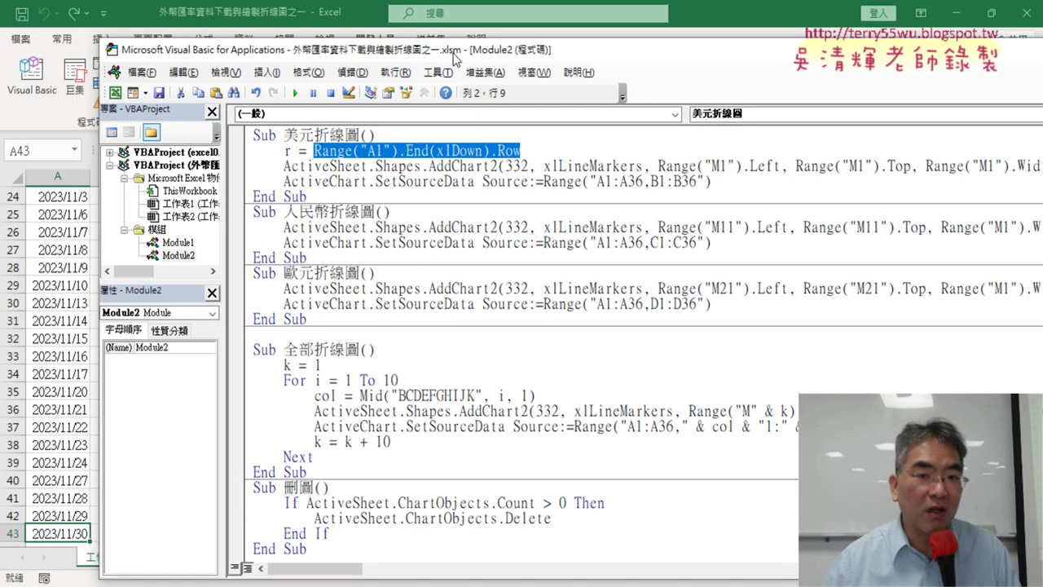
# Step: Replace 36 in A1:A36 so the range reads "A1:A" & r & ",B1:B36"
pyautogui.click(289, 151)
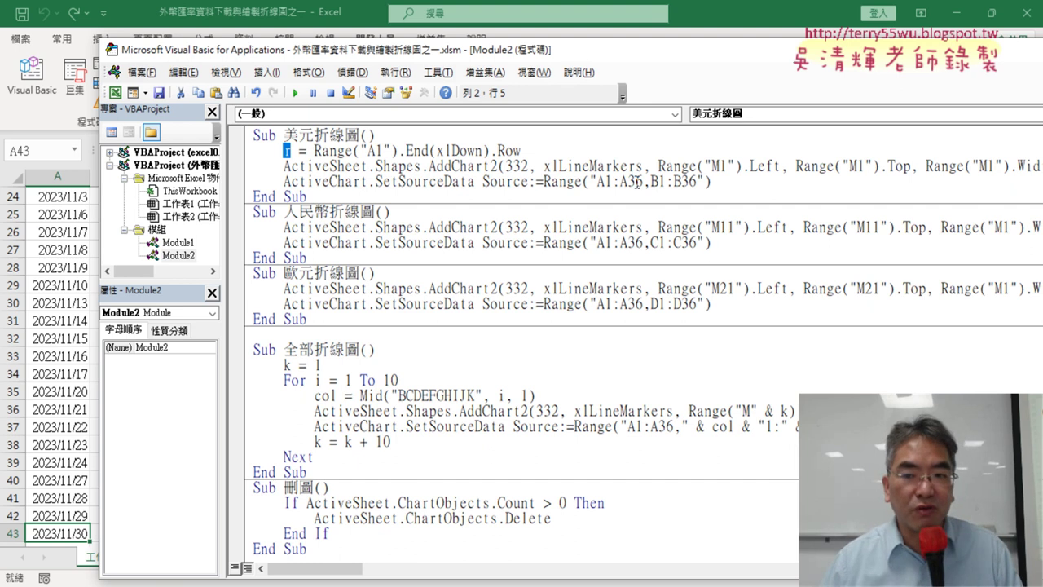
pyautogui.moveTo(627, 181); pyautogui.dragTo(643, 181)
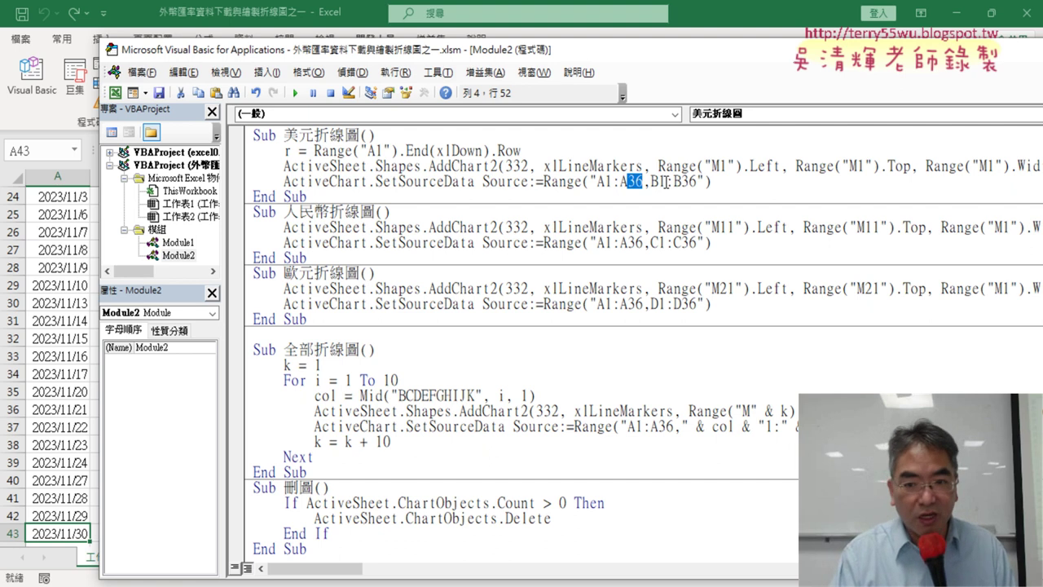
pyautogui.write('""')
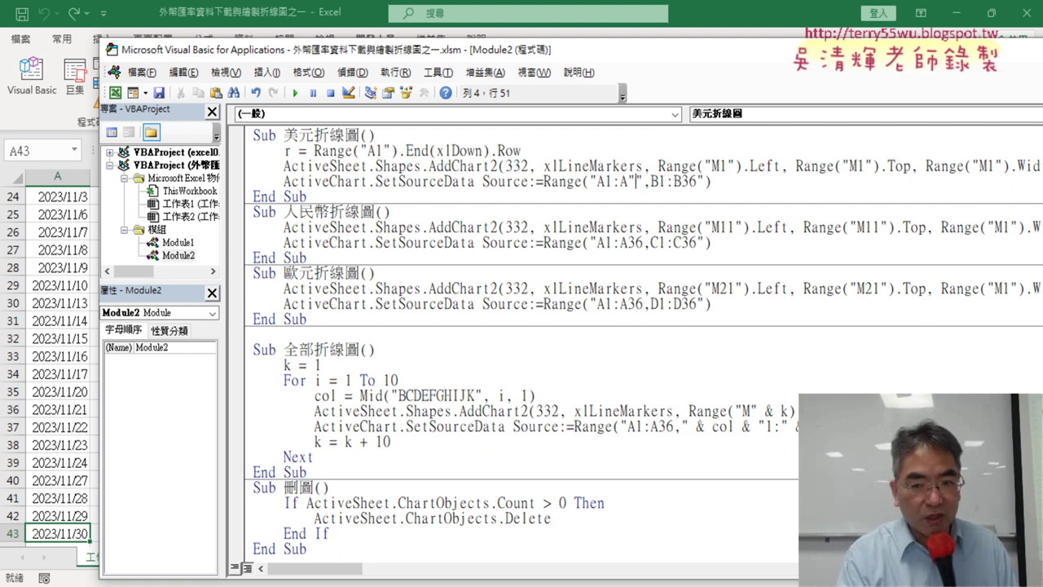
pyautogui.write('&&')
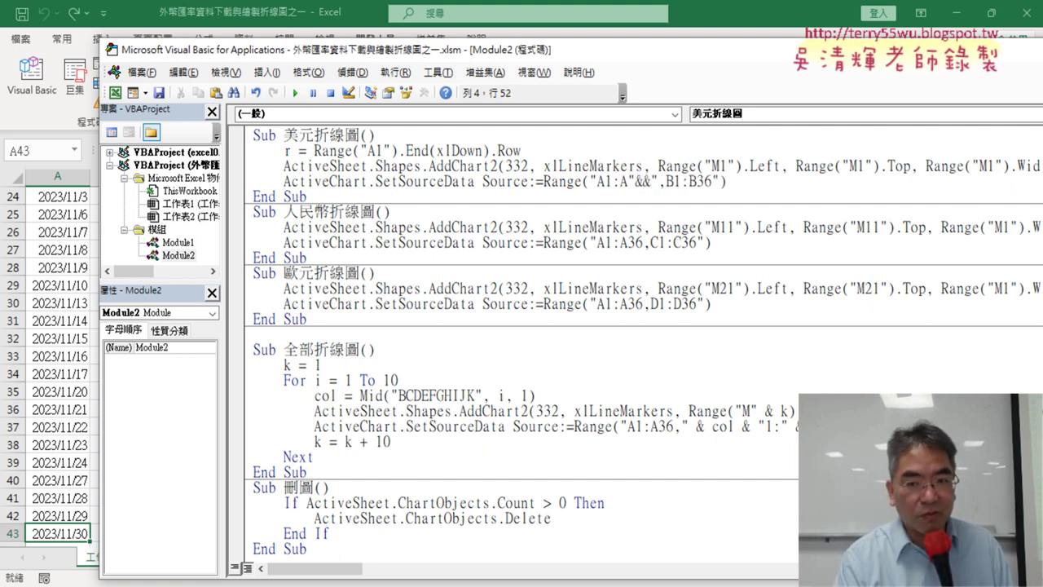
pyautogui.write('r')
pyautogui.click(636, 181)
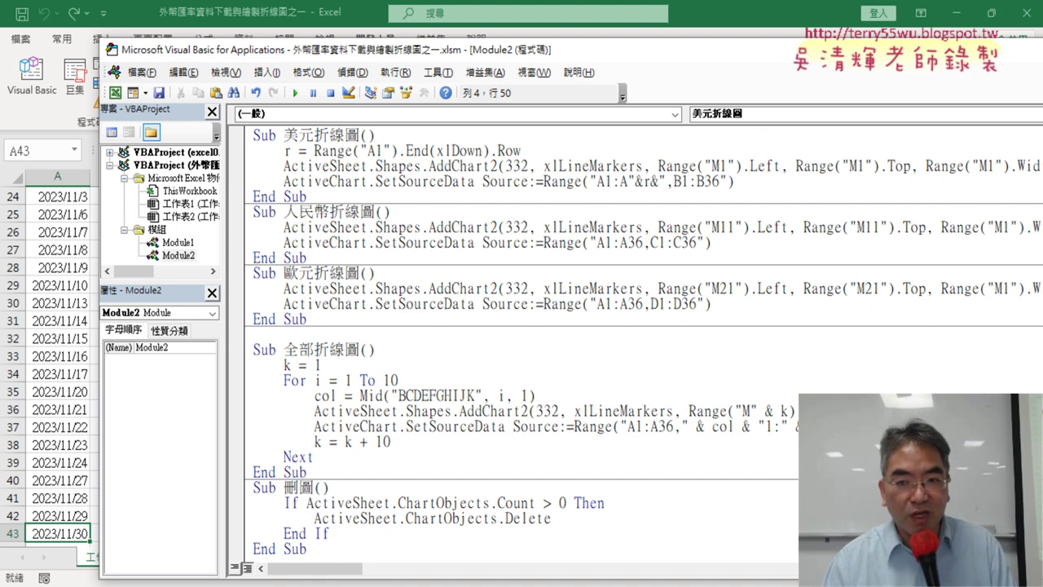
pyautogui.click(651, 180)
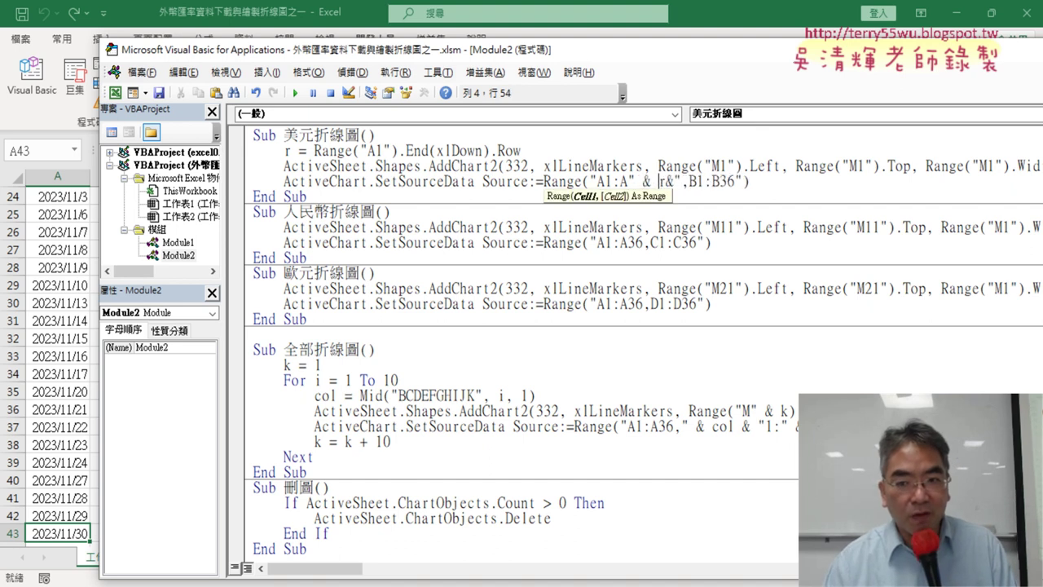
pyautogui.click(667, 181)
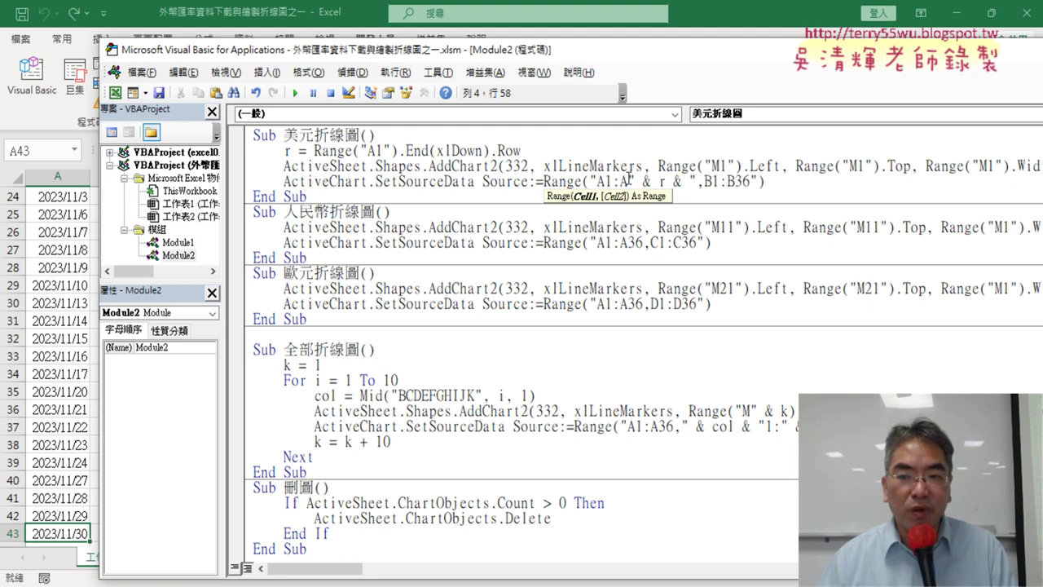
pyautogui.moveTo(628, 181); pyautogui.dragTo(692, 183)
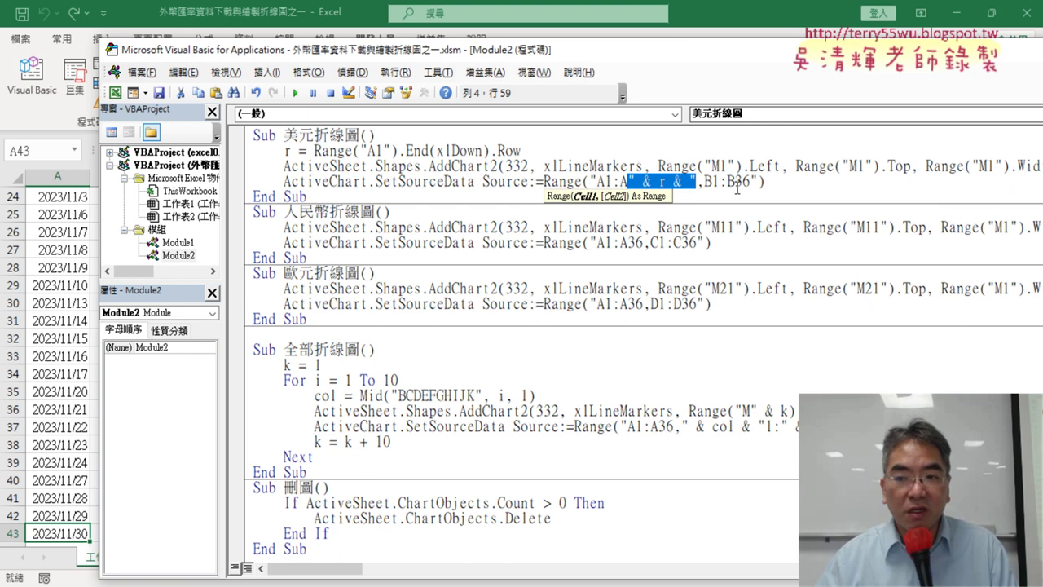
pyautogui.moveTo(758, 181); pyautogui.dragTo(736, 181)
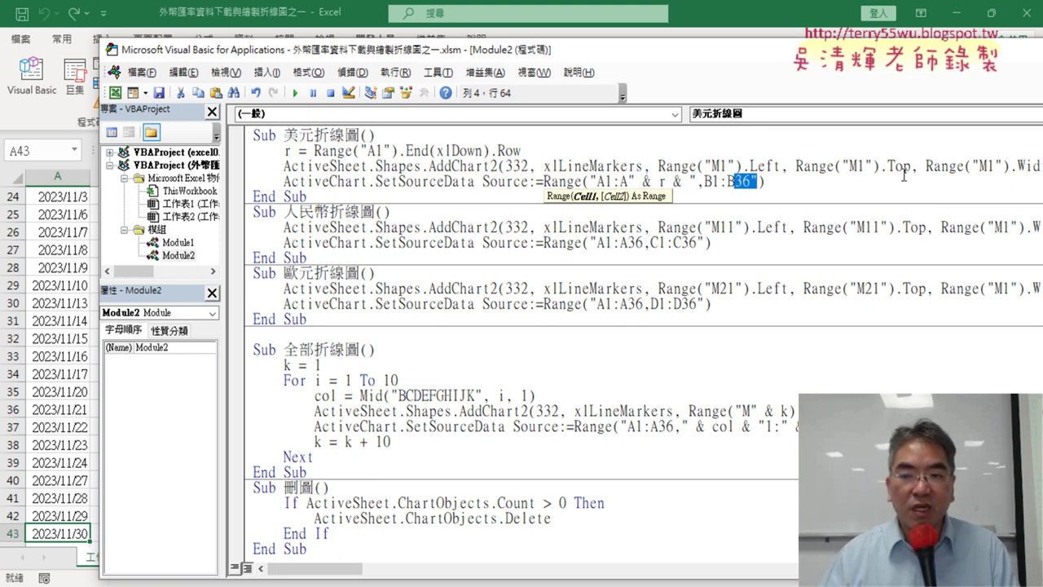
pyautogui.click(756, 181)
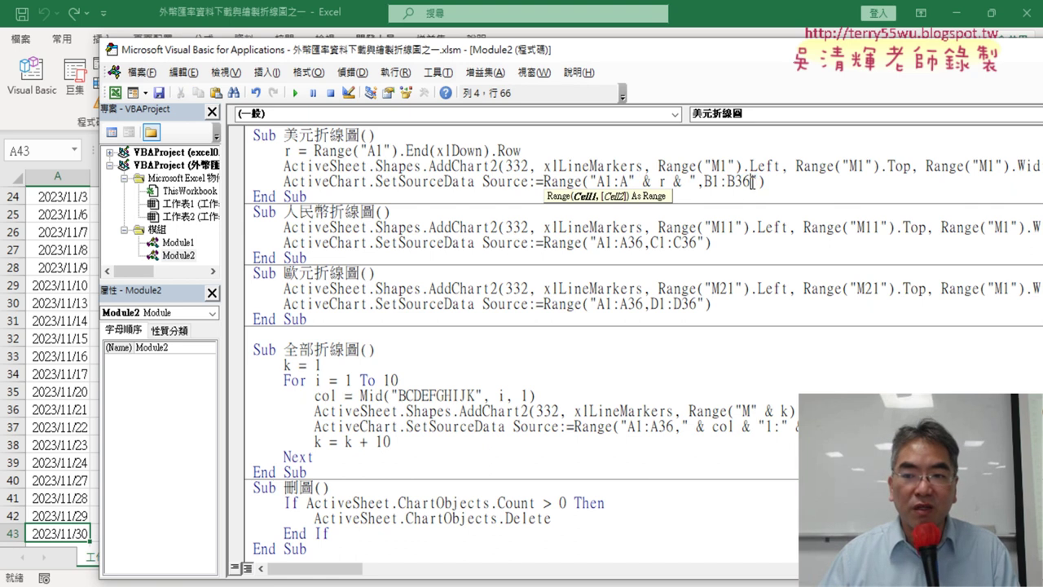
pyautogui.moveTo(752, 181); pyautogui.dragTo(736, 181)
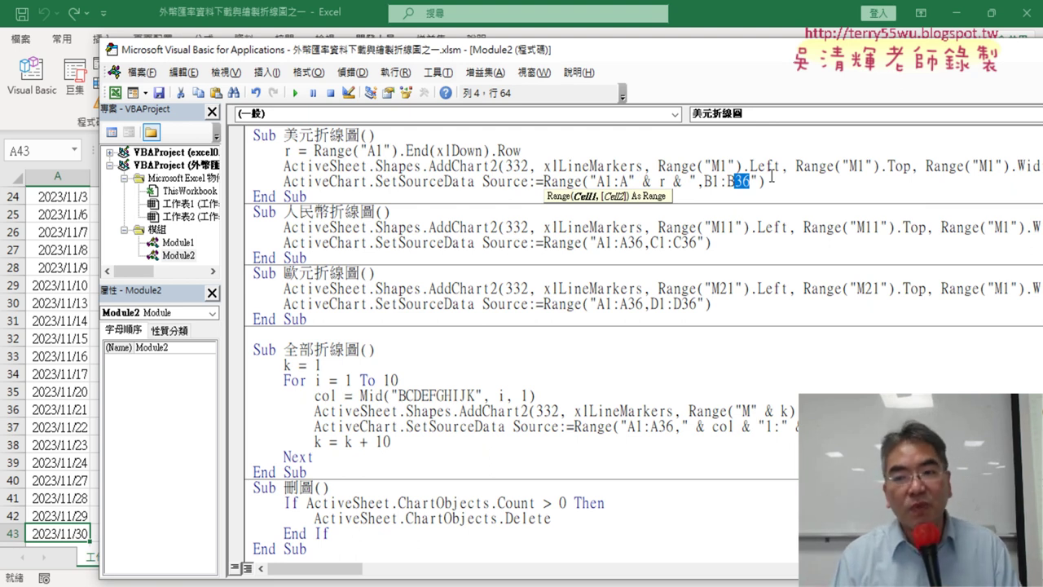
# Step: Swap the B column's 36 for r, giving Range("A1:A" & r & ",B1:B" & r)
pyautogui.press('BackSpace')
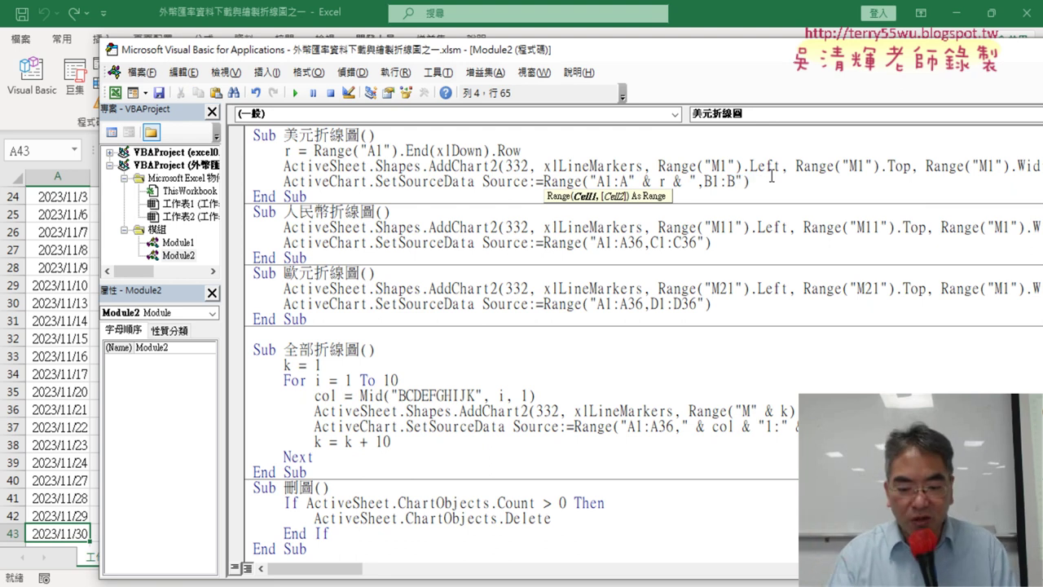
pyautogui.write('& r')
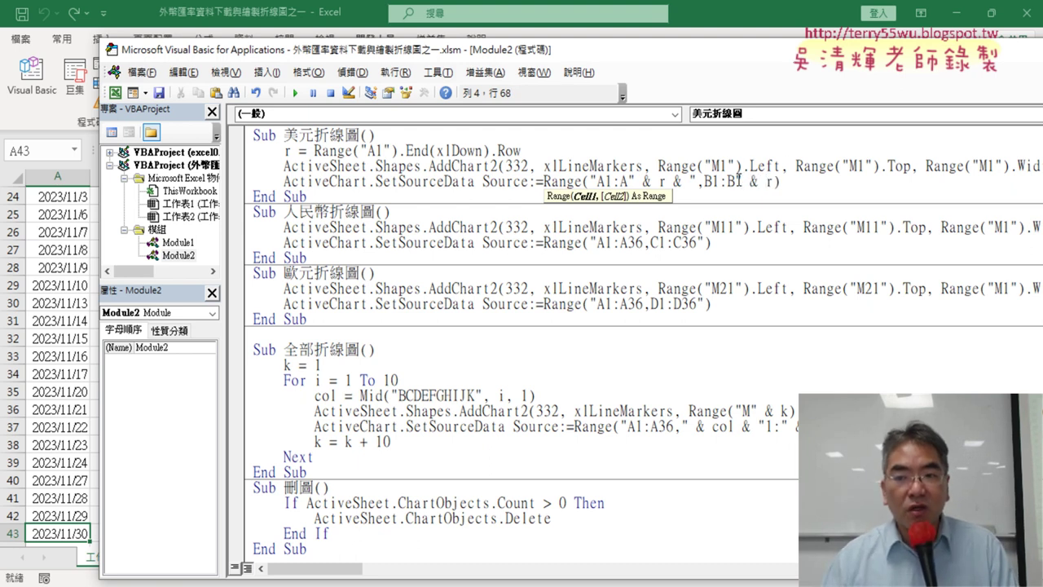
pyautogui.moveTo(736, 181); pyautogui.dragTo(767, 181)
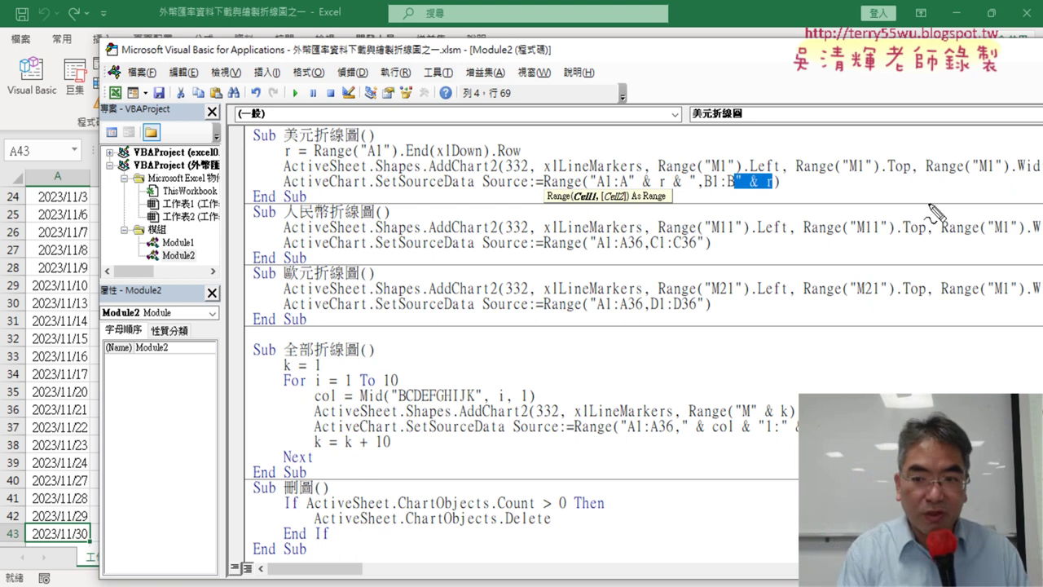
pyautogui.moveTo(521, 159)
pyautogui.mouseDown()
pyautogui.moveTo(329, 163)
pyautogui.moveTo(402, 160)
pyautogui.moveTo(310, 128)
pyautogui.moveTo(324, 143)
pyautogui.mouseUp()
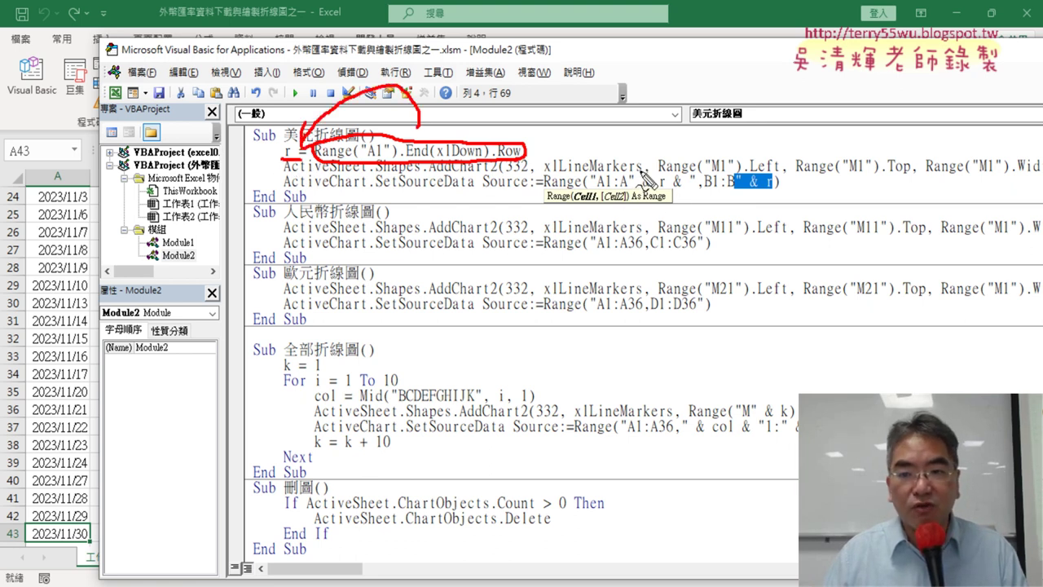
pyautogui.moveTo(629, 172)
pyautogui.mouseDown()
pyautogui.moveTo(676, 195)
pyautogui.moveTo(694, 192)
pyautogui.mouseUp()
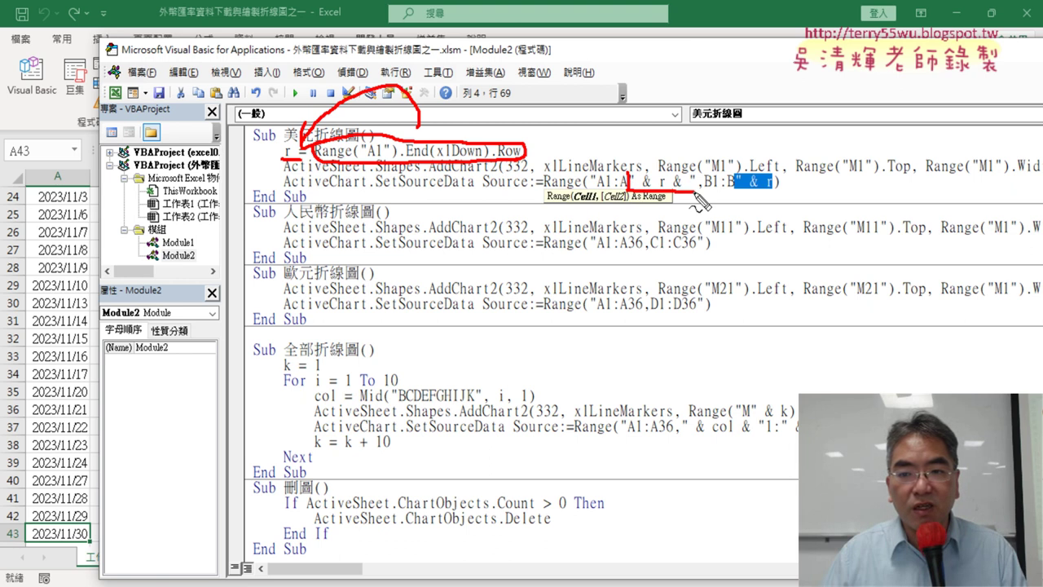
pyautogui.moveTo(629, 168)
pyautogui.mouseDown()
pyautogui.moveTo(699, 175)
pyautogui.moveTo(696, 193)
pyautogui.mouseUp()
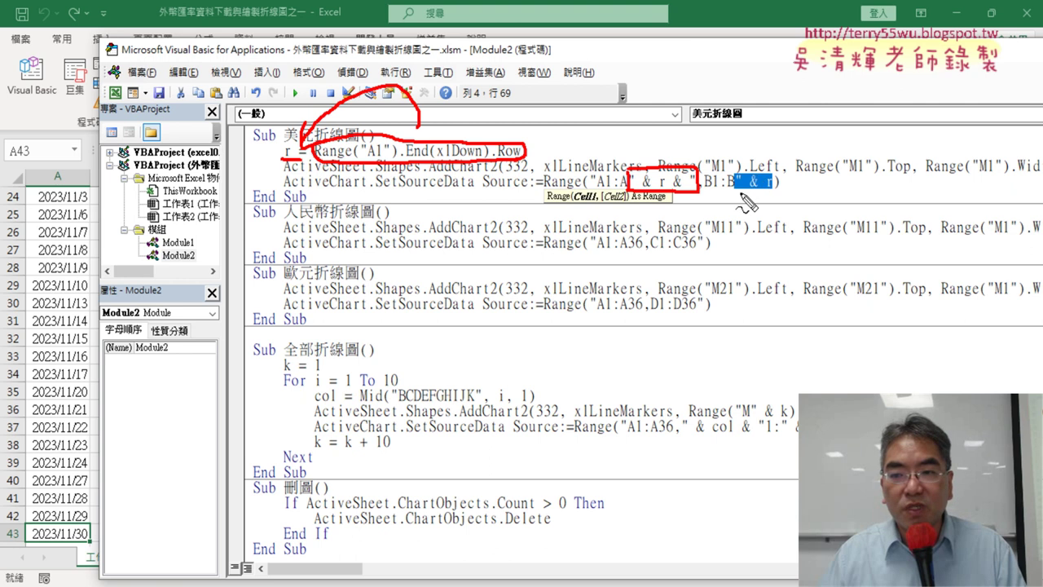
pyautogui.moveTo(735, 192); pyautogui.dragTo(774, 195)
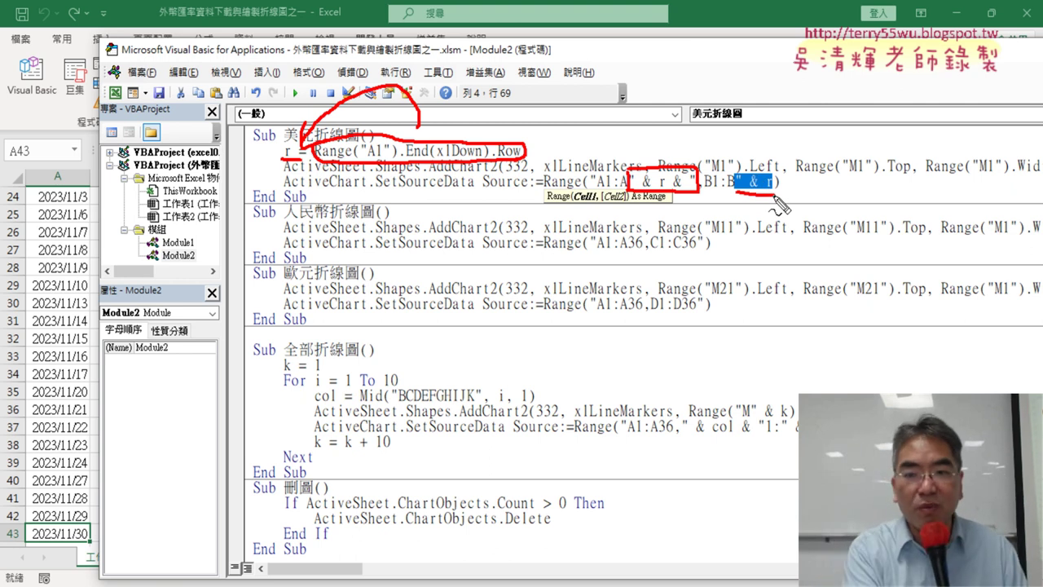
pyautogui.press('Escape')
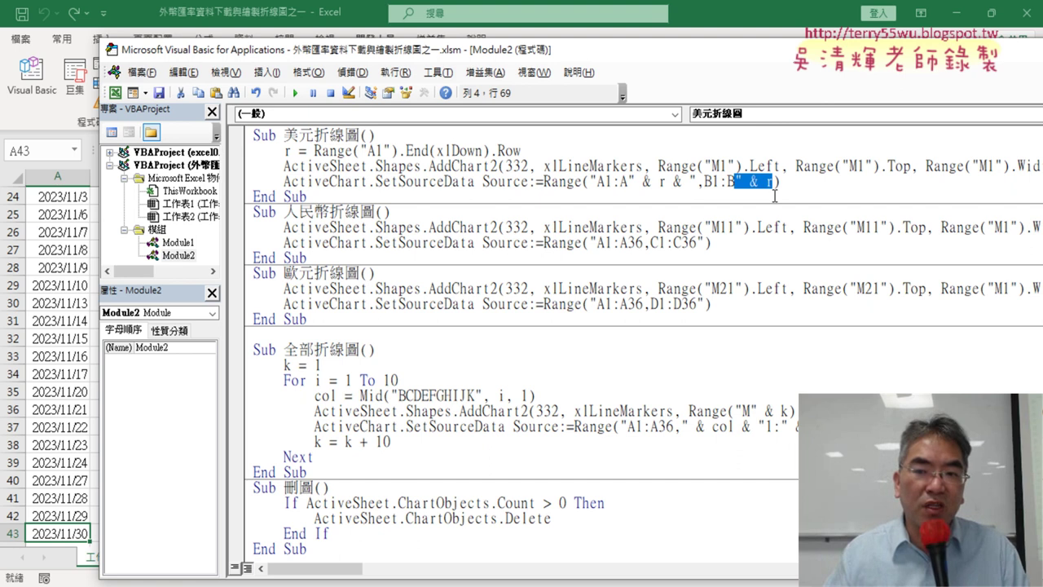
# Step: Move the code window aside and scroll the worksheet right to reveal the data
pyautogui.moveTo(616, 61)
pyautogui.mouseDown()
pyautogui.moveTo(614, 323)
pyautogui.moveTo(489, 161)
pyautogui.mouseUp()
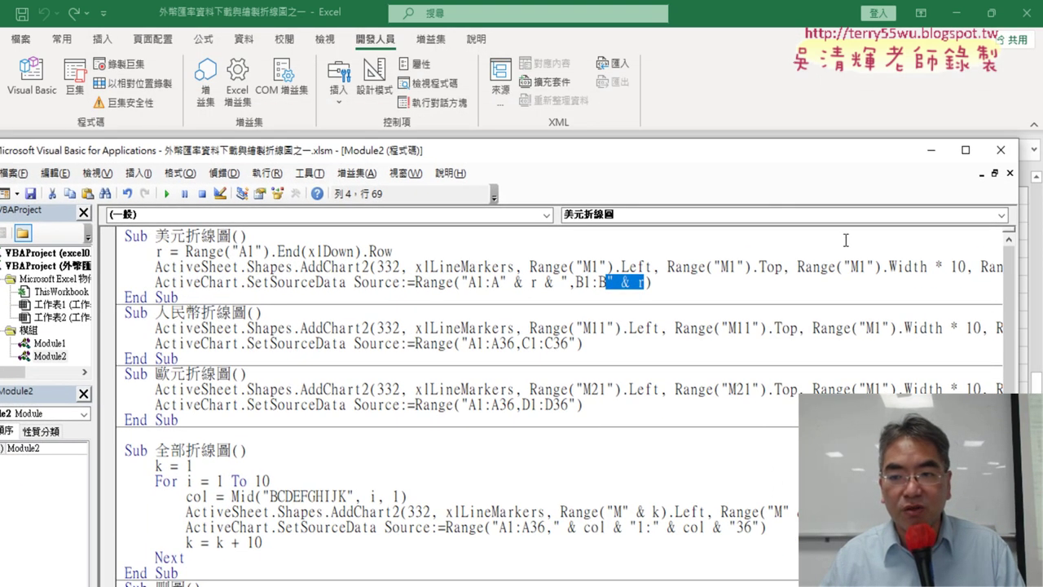
pyautogui.moveTo(770, 155); pyautogui.dragTo(766, 280)
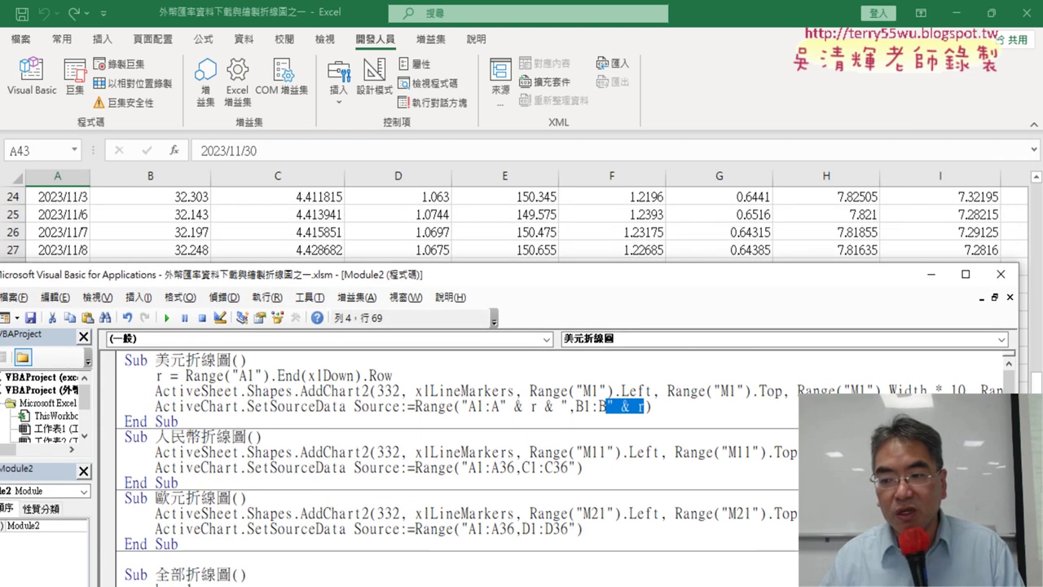
pyautogui.click(931, 274)
pyautogui.click(939, 426)
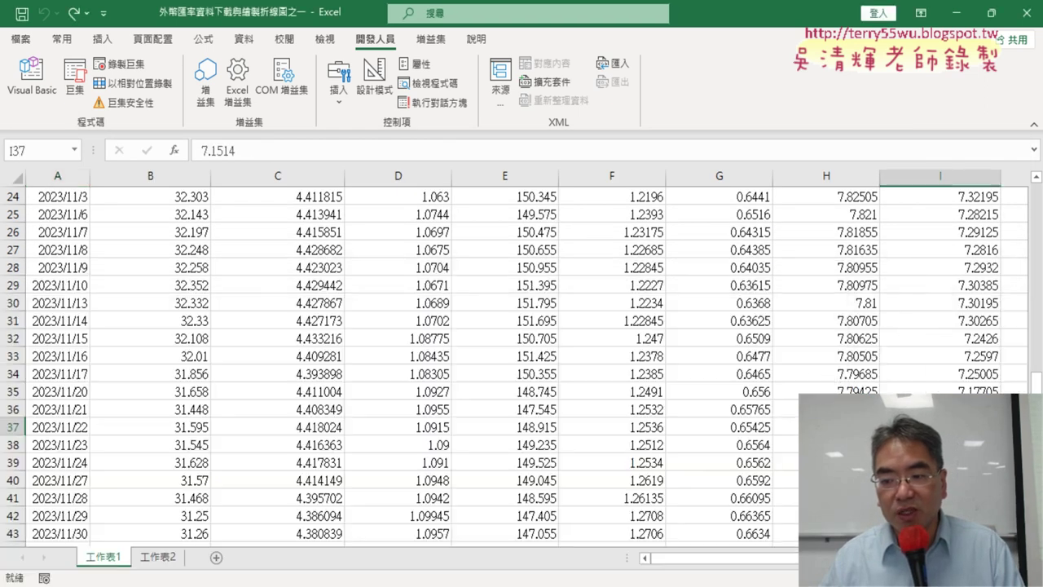
pyautogui.hscroll(3, 521, 367)
pyautogui.hscroll(2, 522, 367)
pyautogui.hscroll(1, 522, 367)
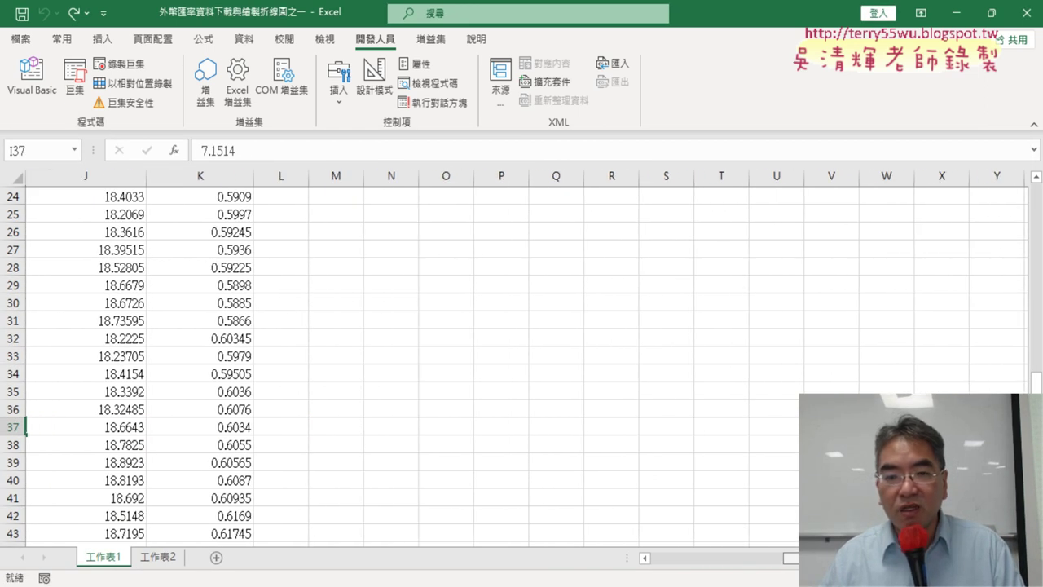
# Step: Run 美元折線圖 and view the resulting 美元／新台幣(匯率) line chart
pyautogui.click(31, 78)
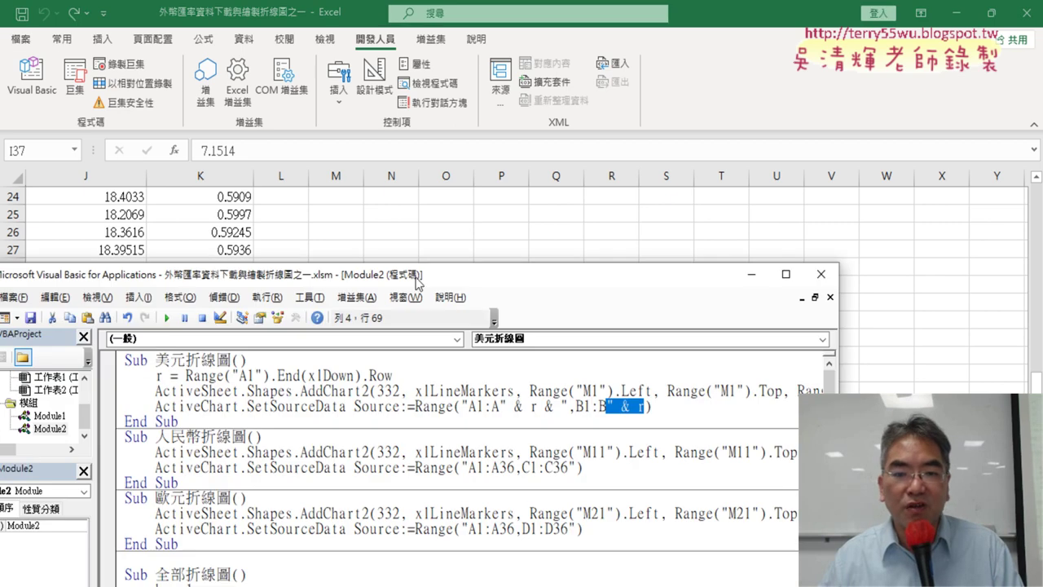
pyautogui.moveTo(475, 275); pyautogui.dragTo(676, 327)
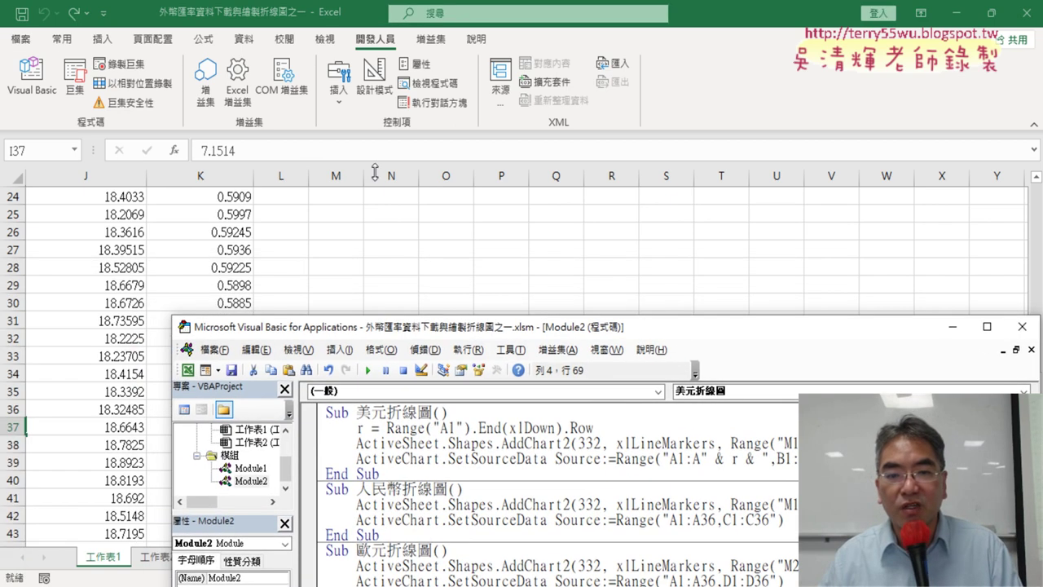
pyautogui.click(524, 443)
pyautogui.click(368, 370)
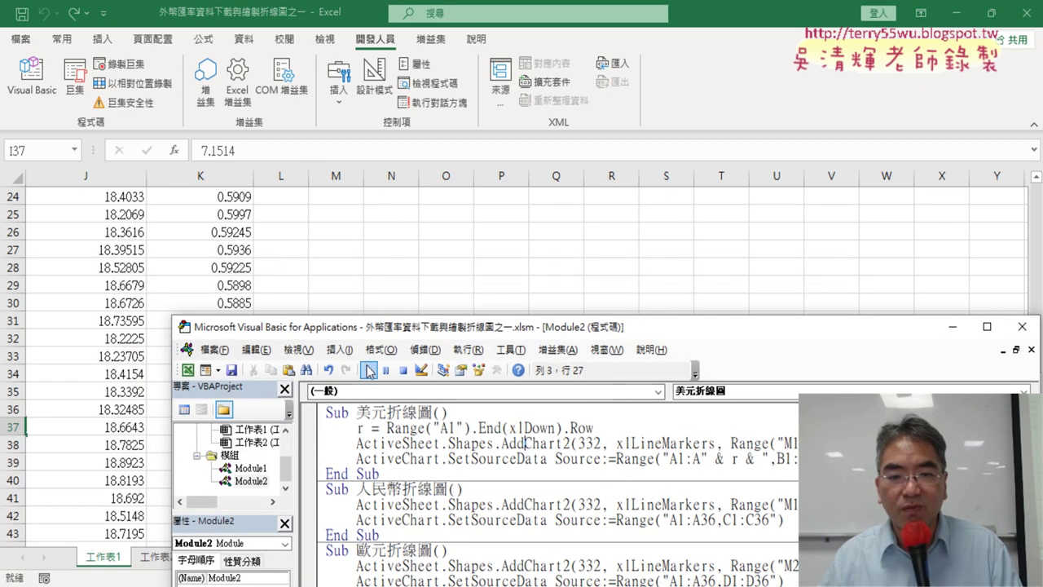
pyautogui.click(481, 236)
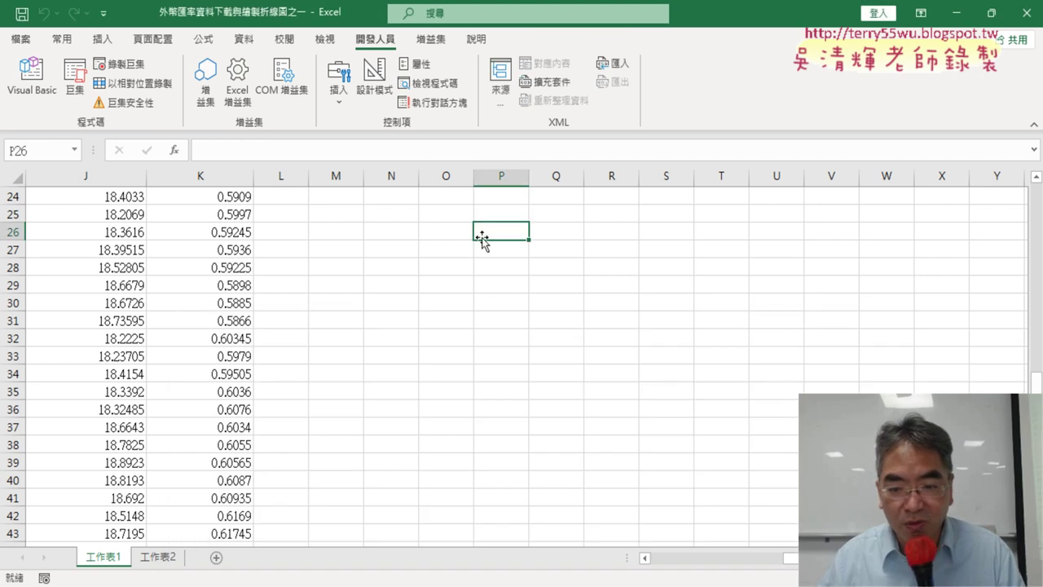
pyautogui.scroll(1, 481, 238)
pyautogui.hotkey('ctrl', 'Up')
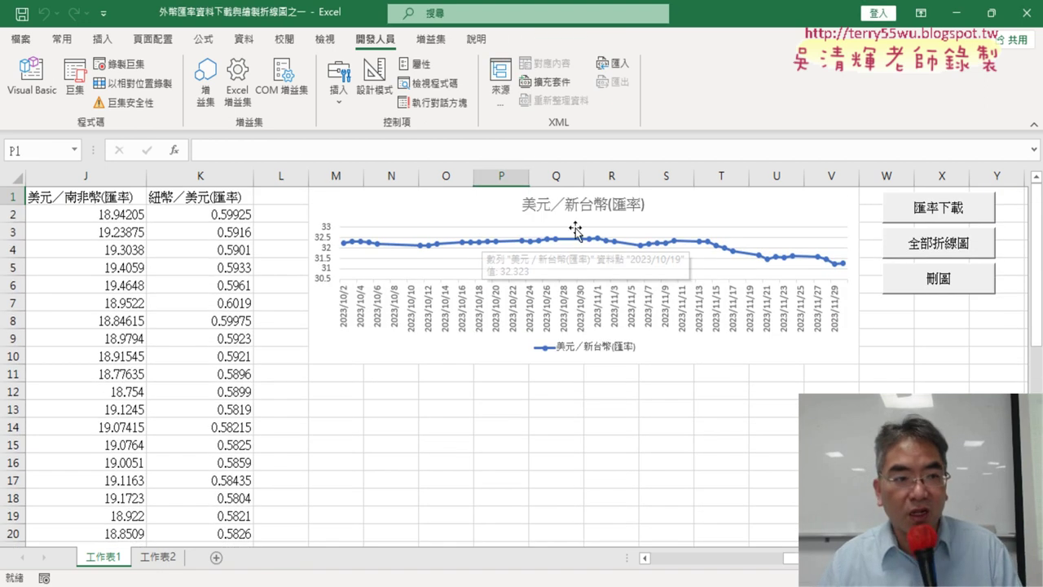
# Step: Reopen the code window below the new chart, focused on the USD macro
pyautogui.click(44, 87)
pyautogui.moveTo(535, 328); pyautogui.dragTo(444, 389)
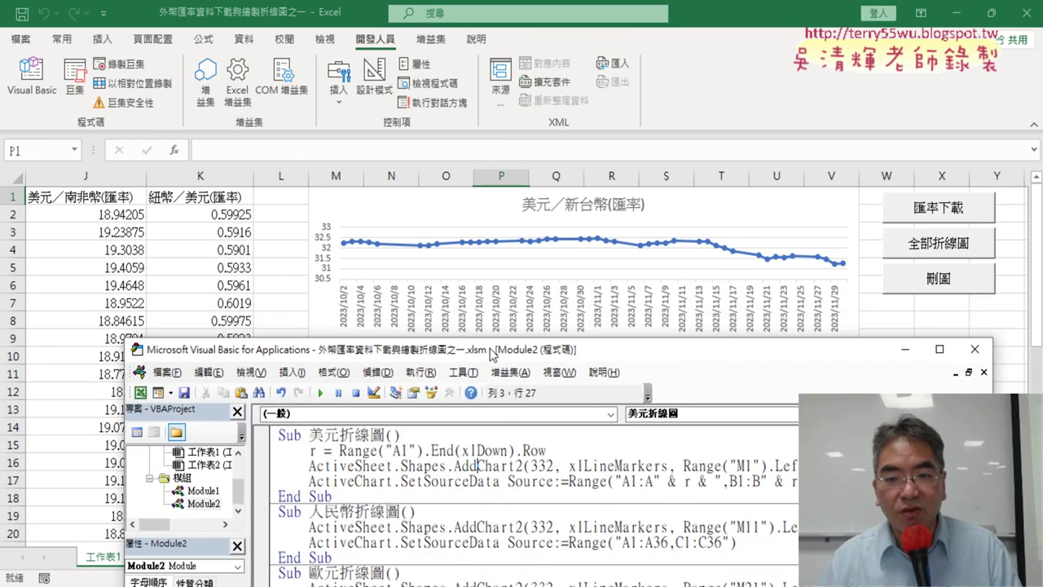
pyautogui.click(459, 500)
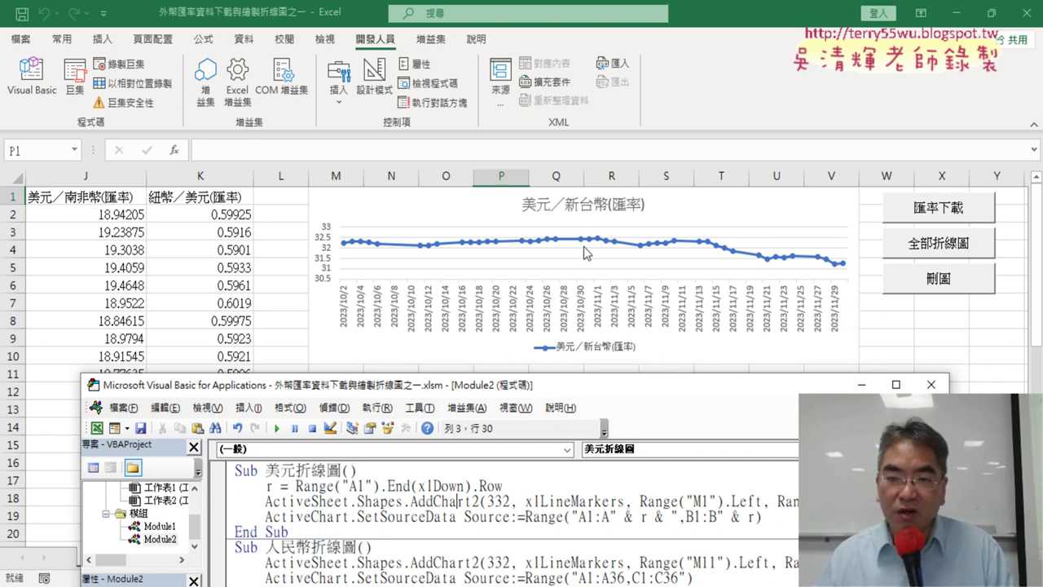
pyautogui.moveTo(603, 243)
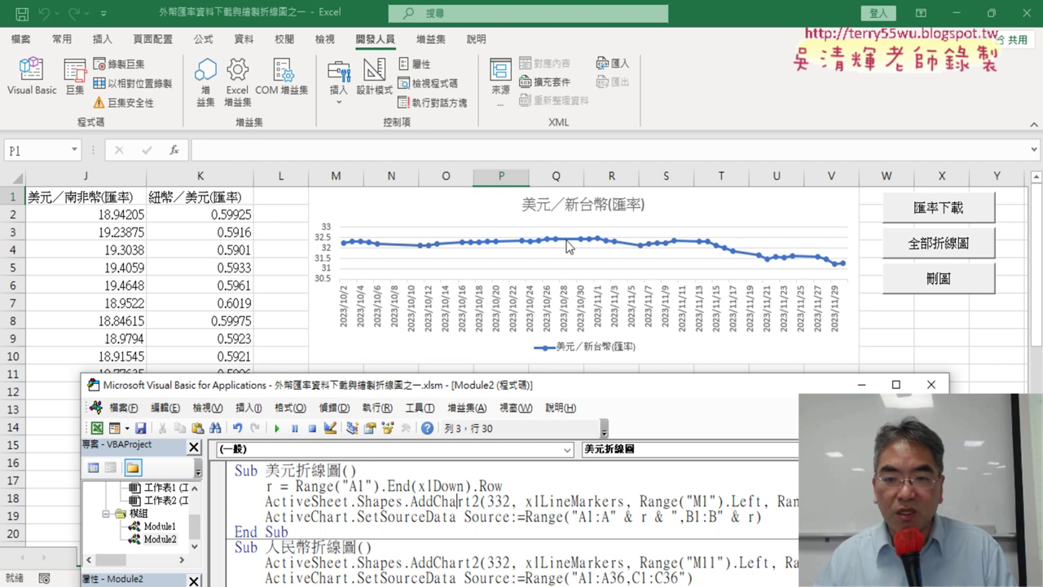
pyautogui.moveTo(556, 246)
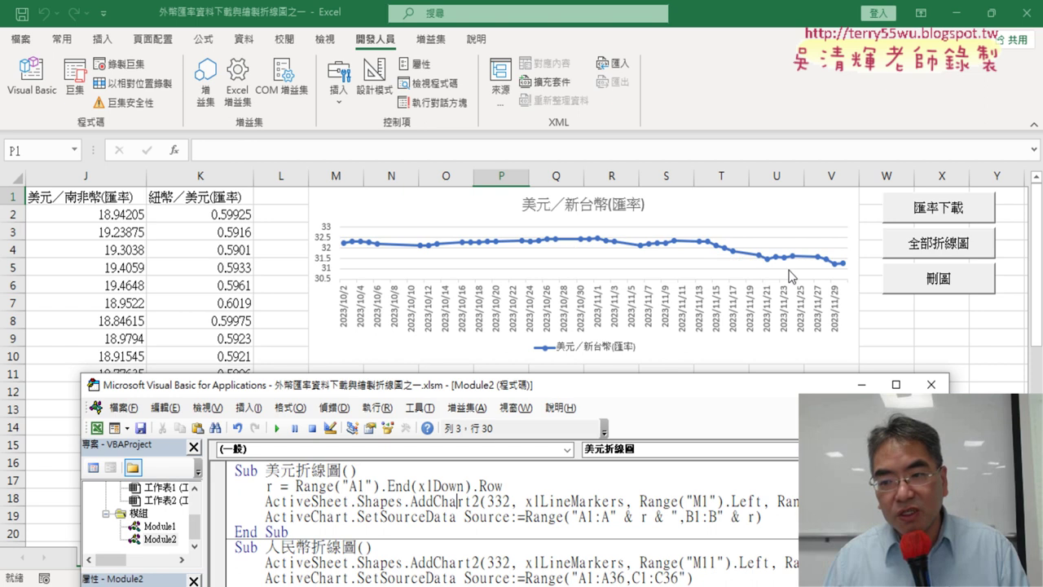
pyautogui.moveTo(844, 269)
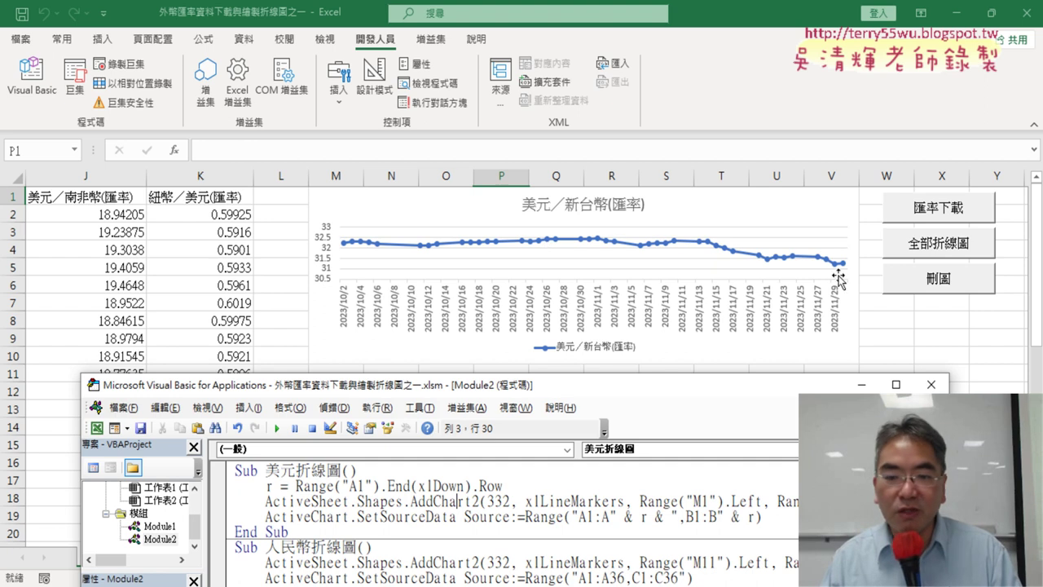
# Step: Review the r last-row line and the 36 in 全部折線圖's A1:A36 range
pyautogui.moveTo(631, 390)
pyautogui.mouseDown()
pyautogui.moveTo(696, 189)
pyautogui.moveTo(684, 136)
pyautogui.mouseUp()
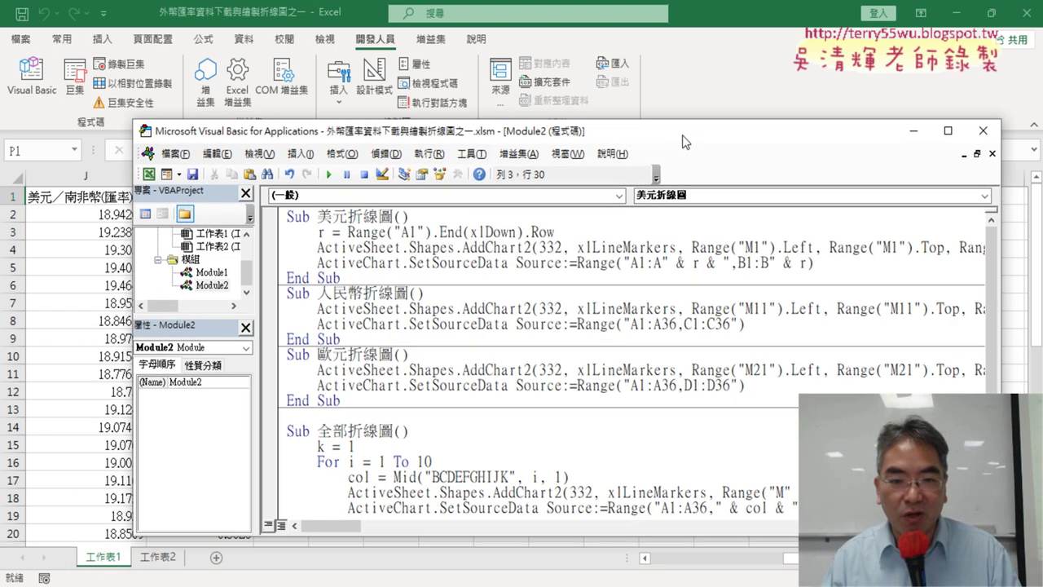
pyautogui.moveTo(555, 232); pyautogui.dragTo(346, 232)
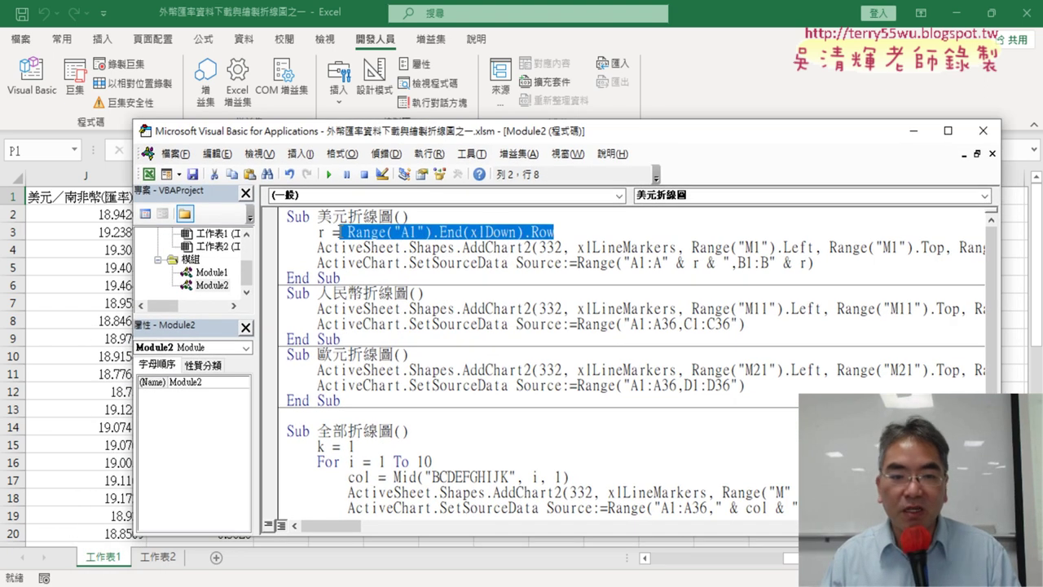
pyautogui.doubleClick(321, 232)
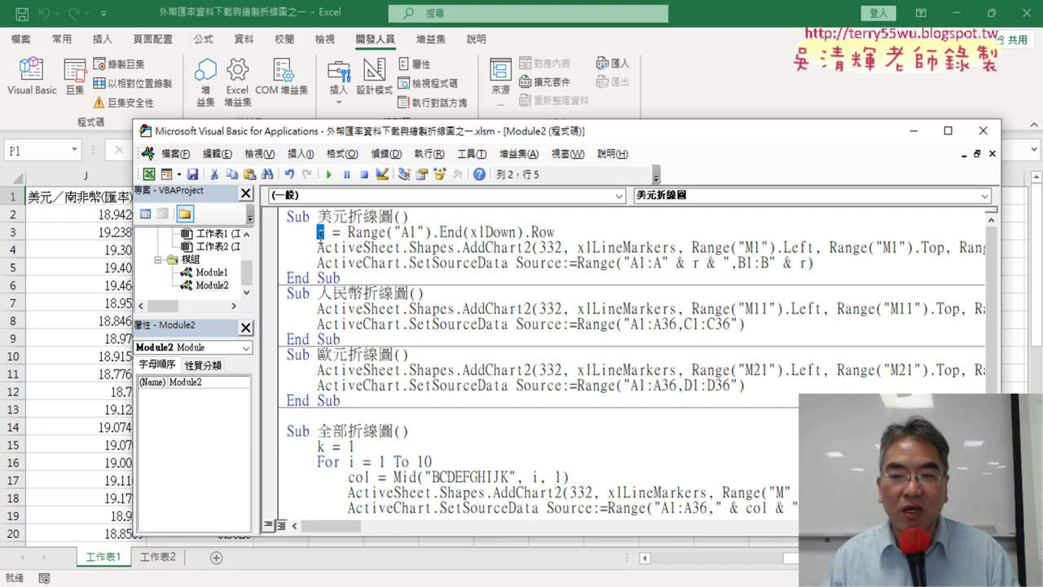
pyautogui.scroll(-1, 833, 267)
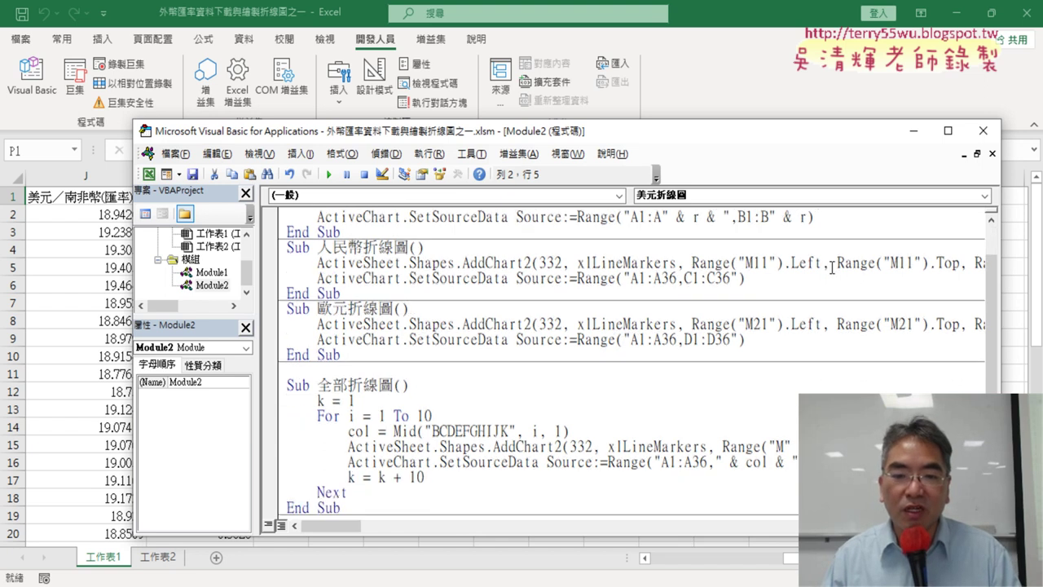
pyautogui.scroll(-2, 832, 268)
pyautogui.scroll(-1, 832, 267)
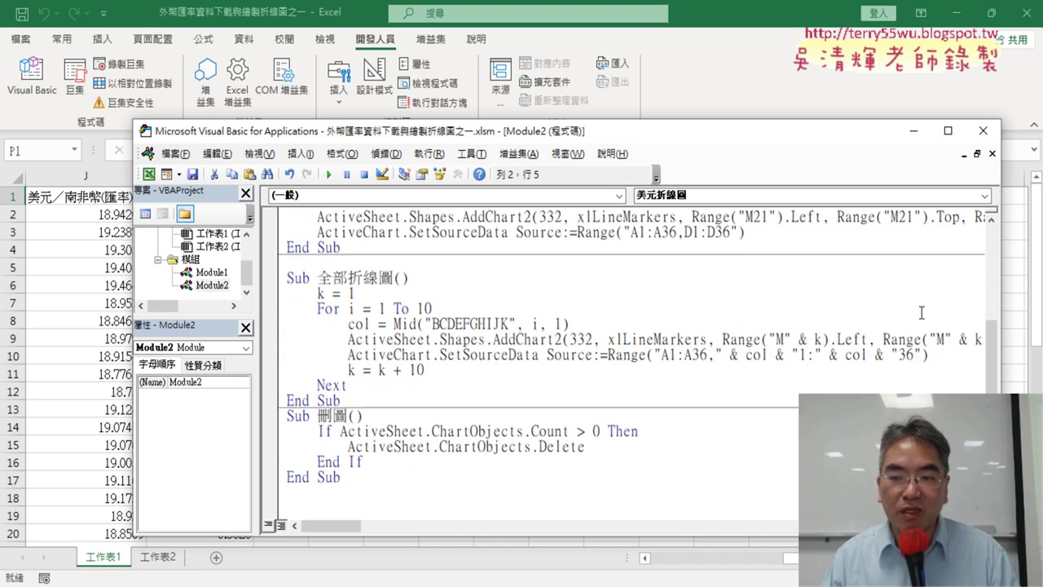
pyautogui.click(911, 357)
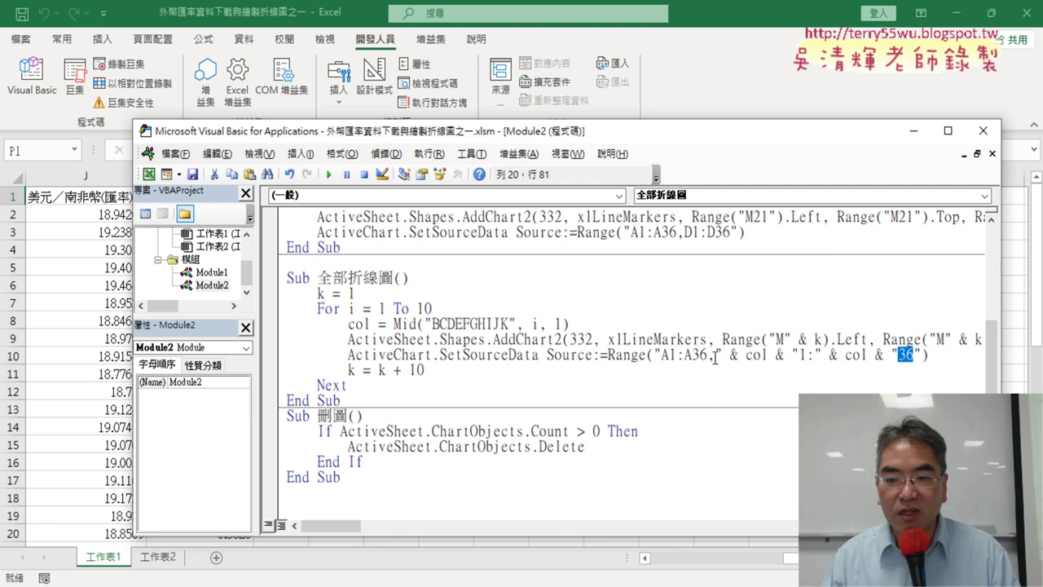
pyautogui.moveTo(707, 356); pyautogui.dragTo(687, 356)
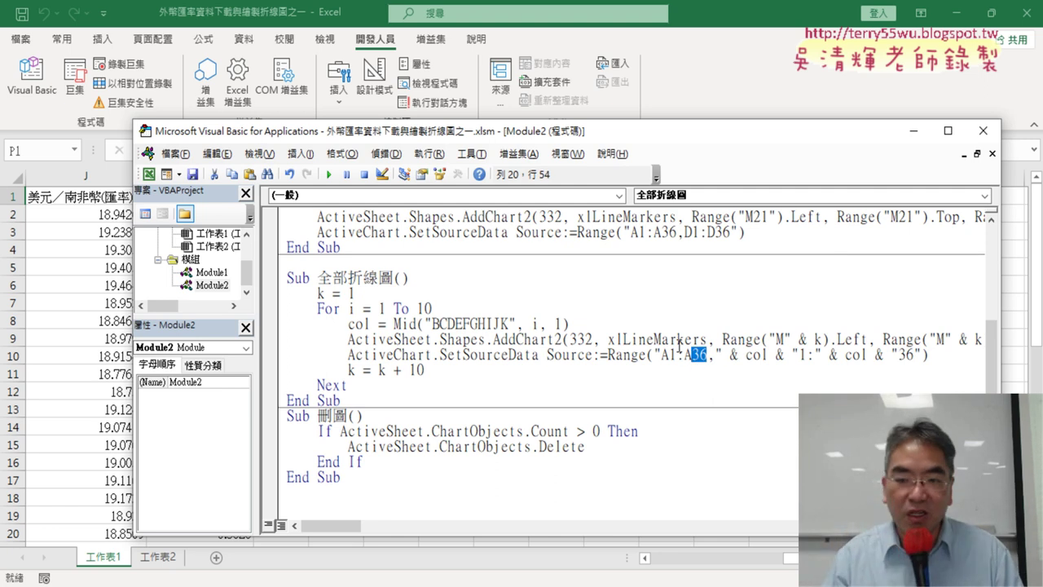
pyautogui.scroll(3, 666, 345)
pyautogui.scroll(1, 667, 346)
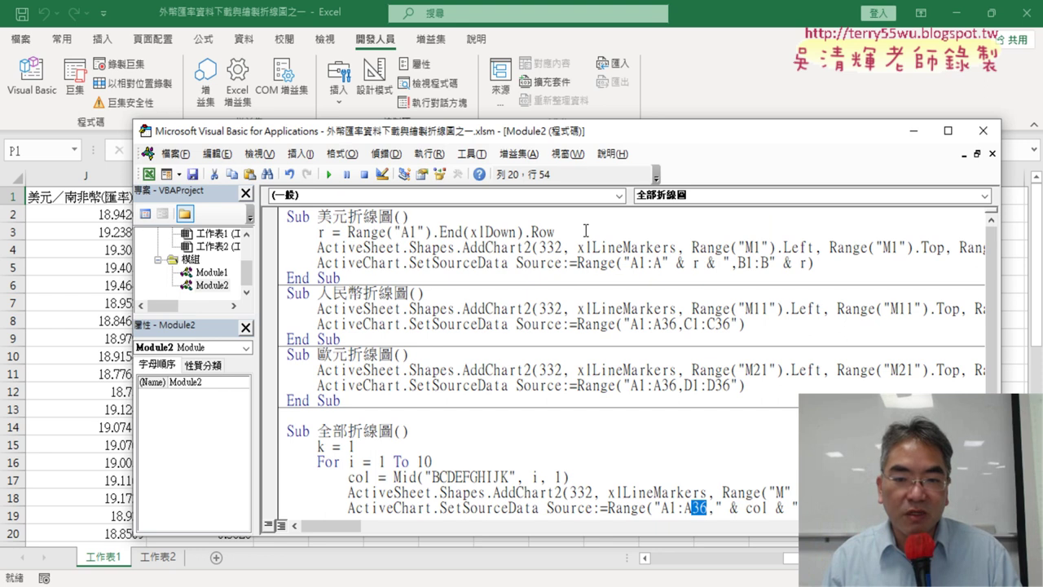
# Step: Copy the r = Range("A1").End(xlDown).Row line and paste it indented under the 全部折線圖 header
pyautogui.moveTo(555, 232); pyautogui.dragTo(319, 232)
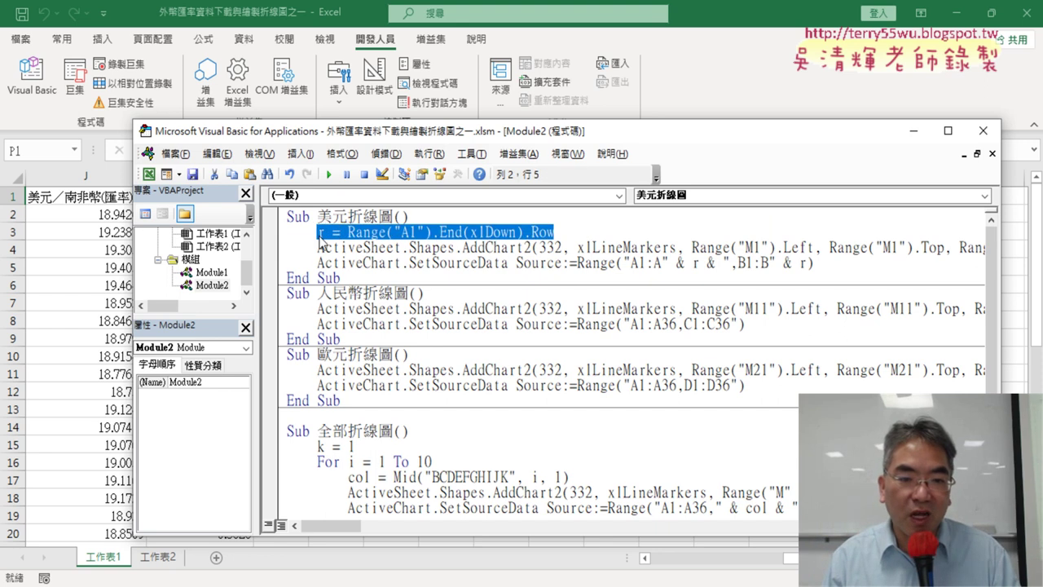
pyautogui.rightClick(344, 236)
pyautogui.click(378, 262)
pyautogui.scroll(-3, 439, 326)
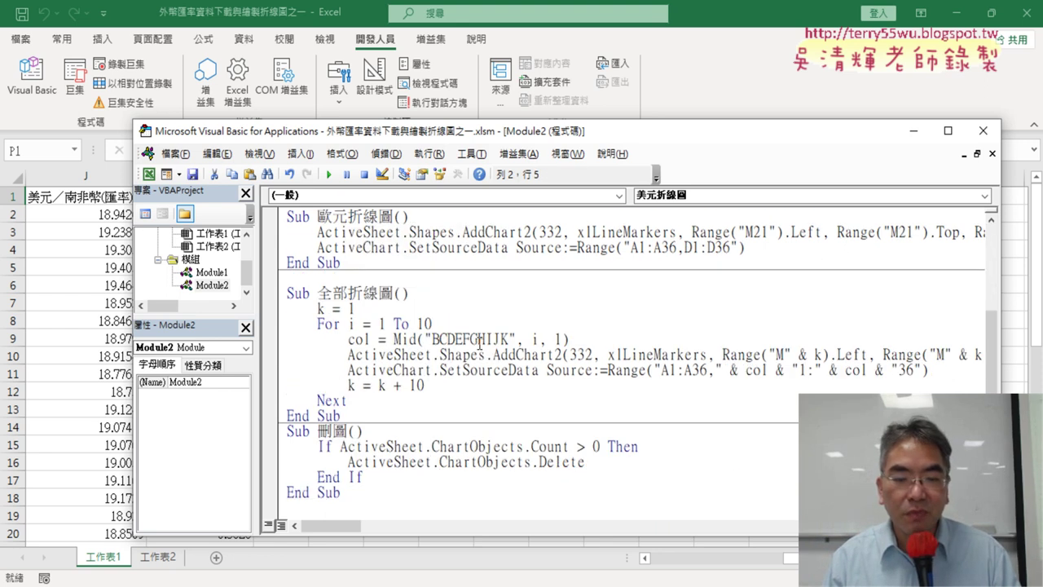
pyautogui.click(439, 294)
pyautogui.press('Return')
pyautogui.press('Tab')
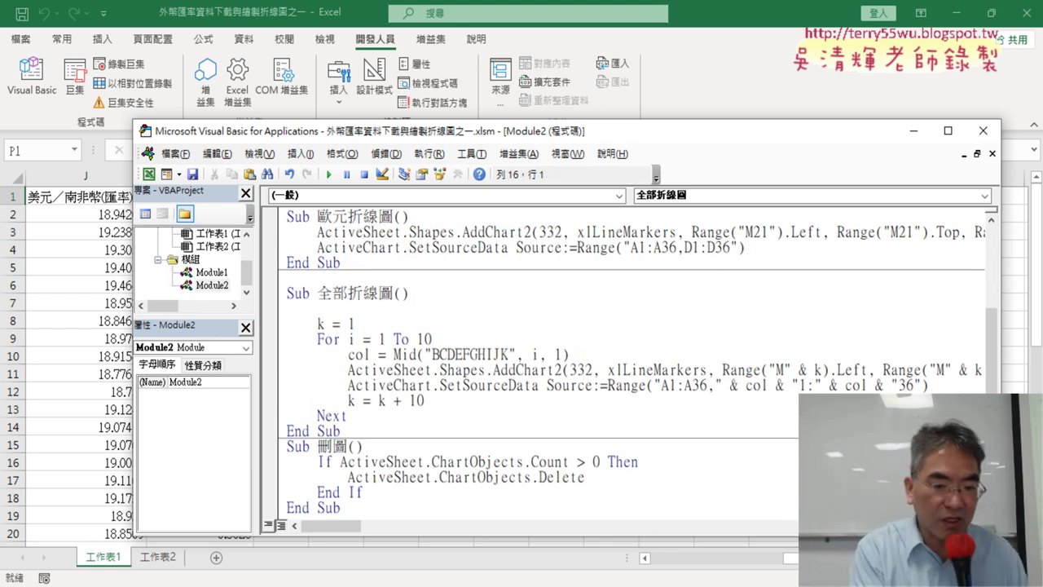
pyautogui.hotkey('ctrl', 'v')
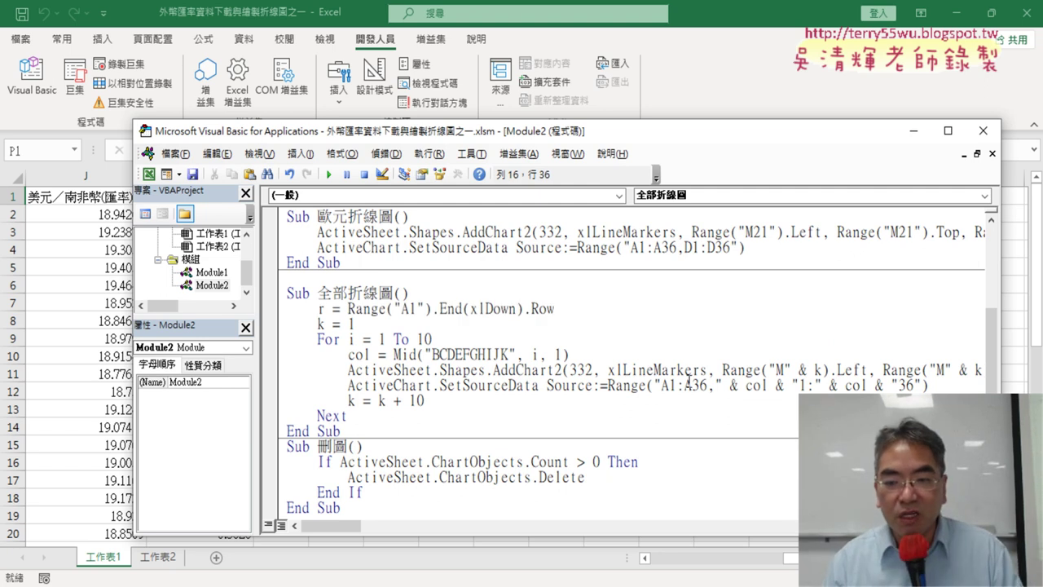
pyautogui.moveTo(707, 386); pyautogui.dragTo(654, 387)
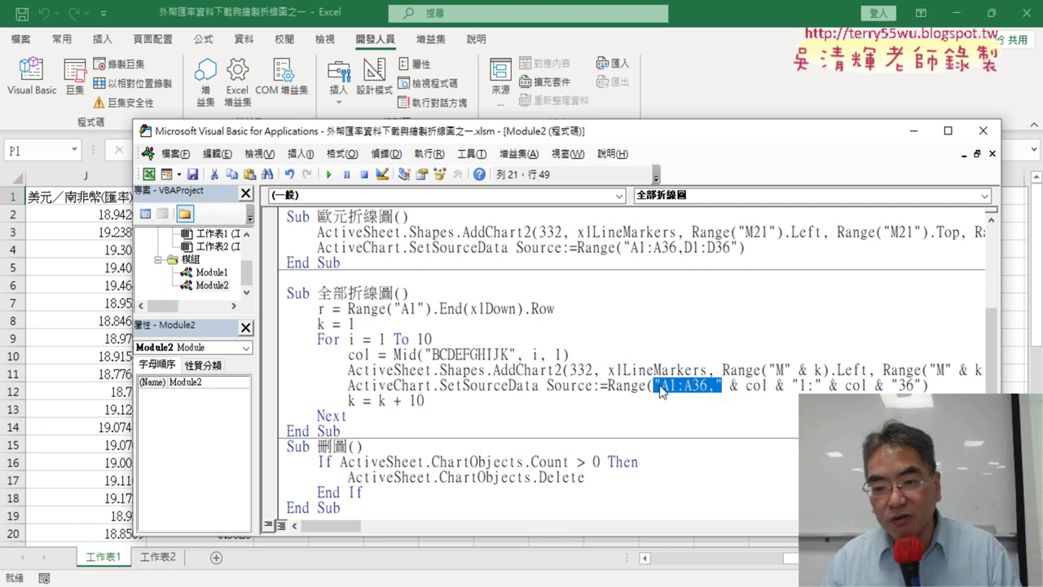
# Step: Replace A36 in the SetSourceData range with A" & r & "
pyautogui.click(718, 387)
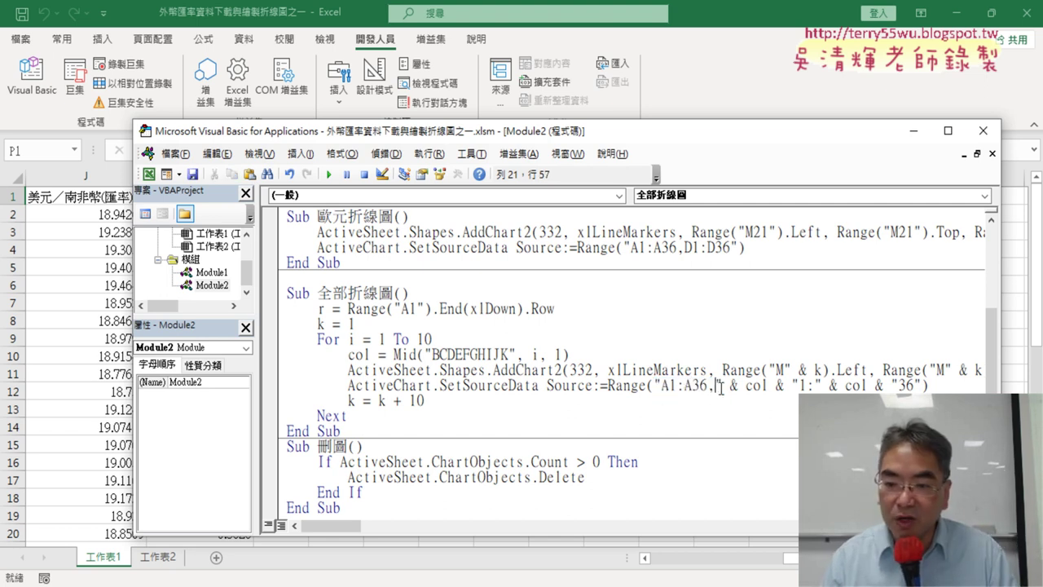
pyautogui.moveTo(718, 386); pyautogui.dragTo(709, 387)
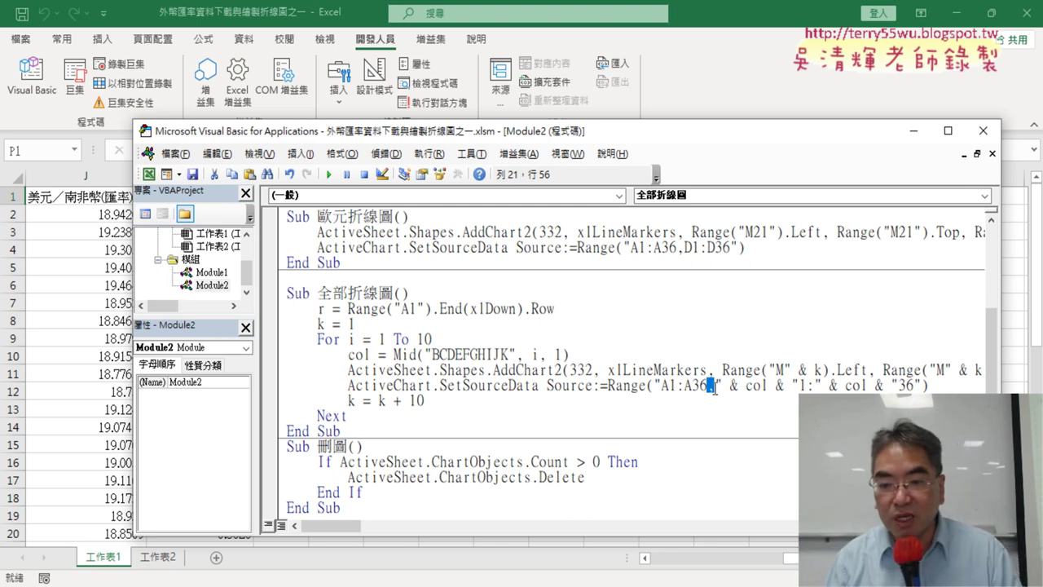
pyautogui.moveTo(692, 387); pyautogui.dragTo(706, 387)
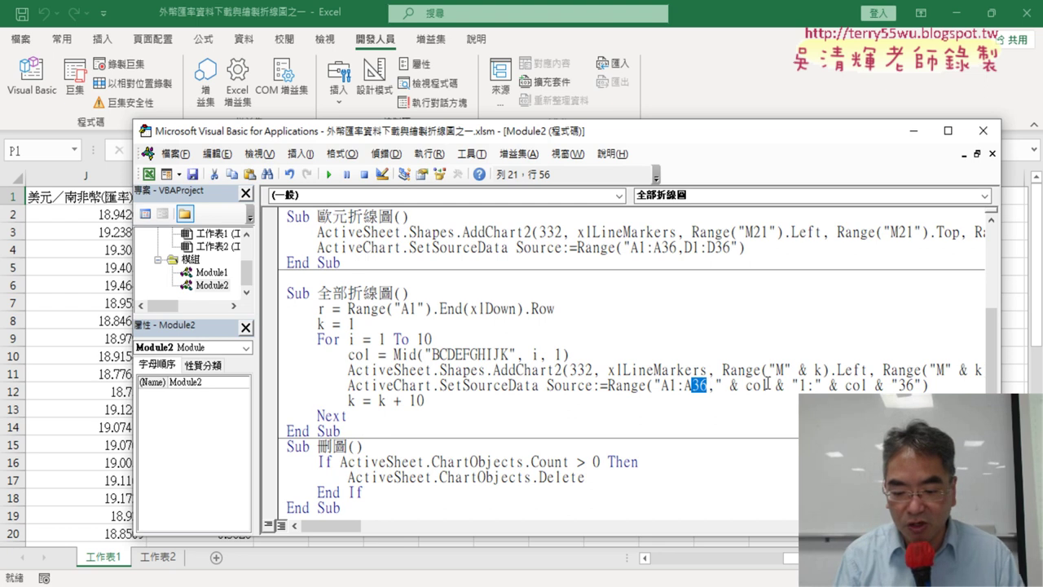
pyautogui.write('""')
pyautogui.press('Left')
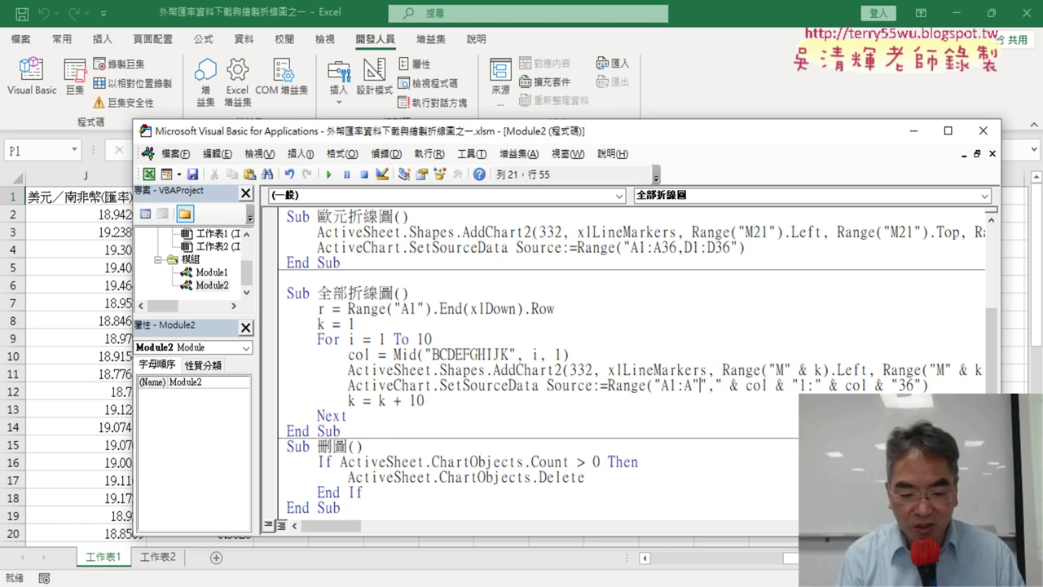
pyautogui.write('&&')
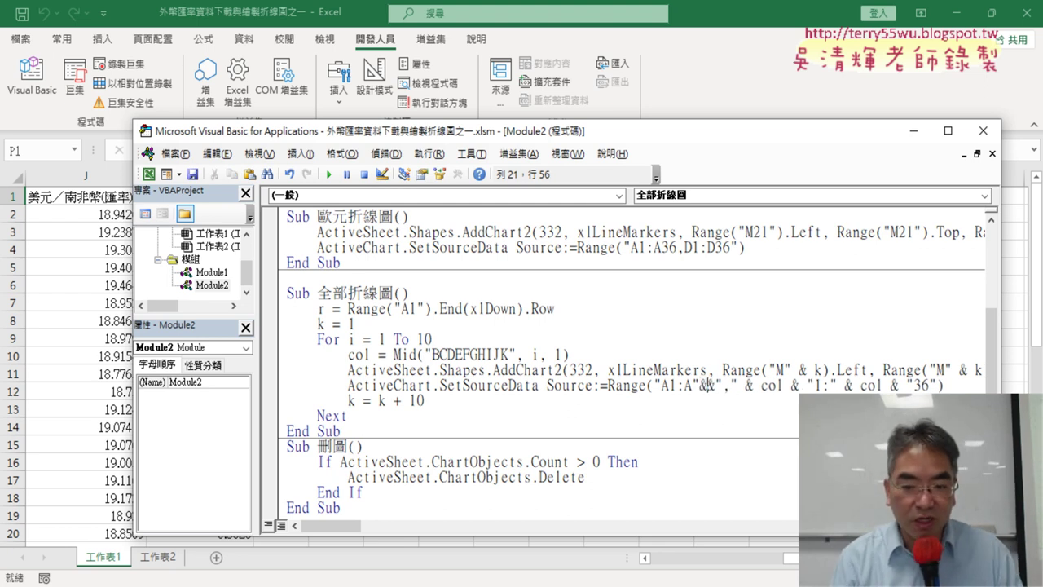
pyautogui.press('Left')
pyautogui.write('r')
pyautogui.click(703, 384)
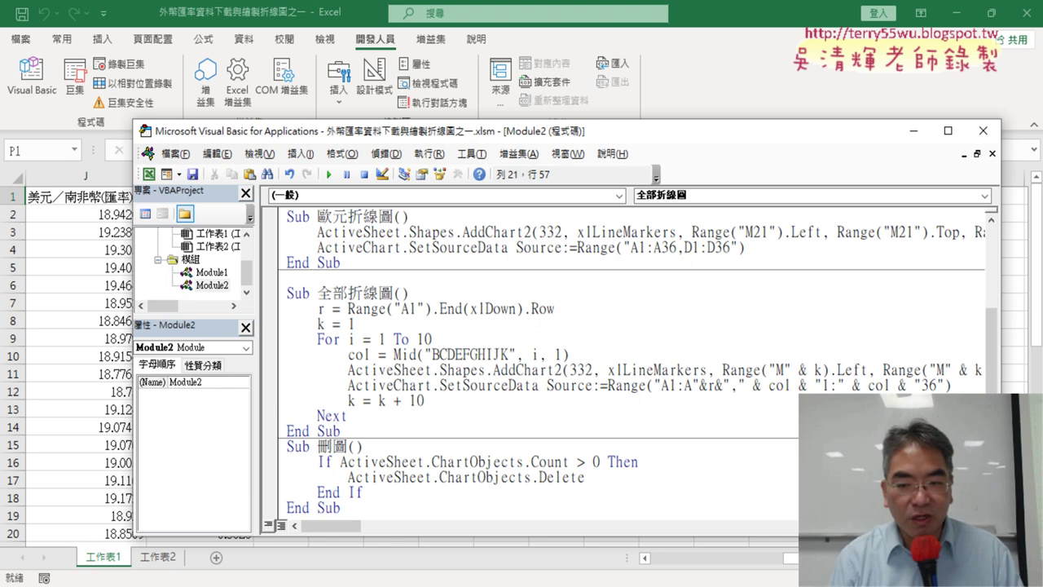
pyautogui.press('Right')
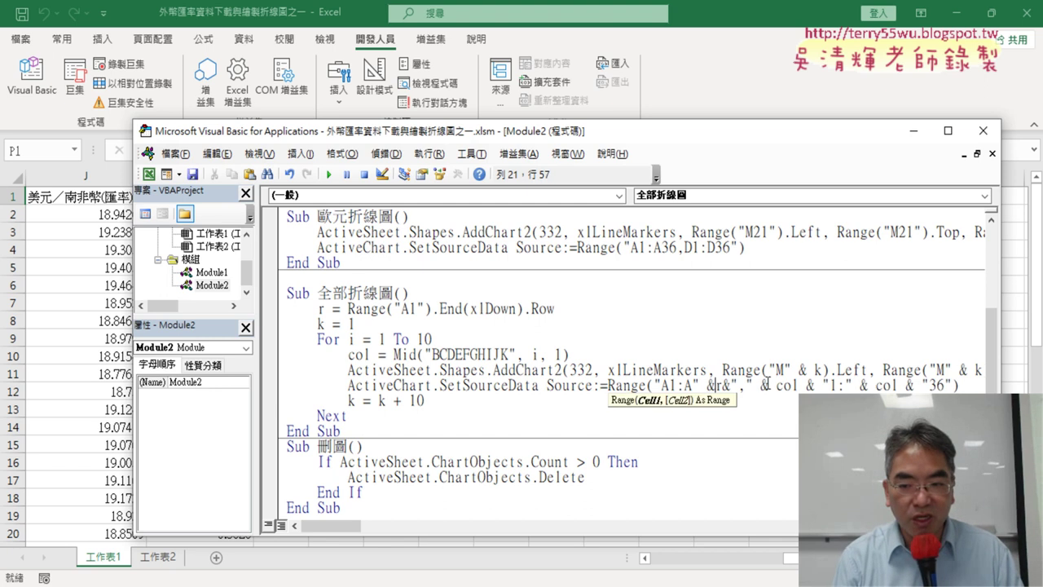
pyautogui.press('Right')
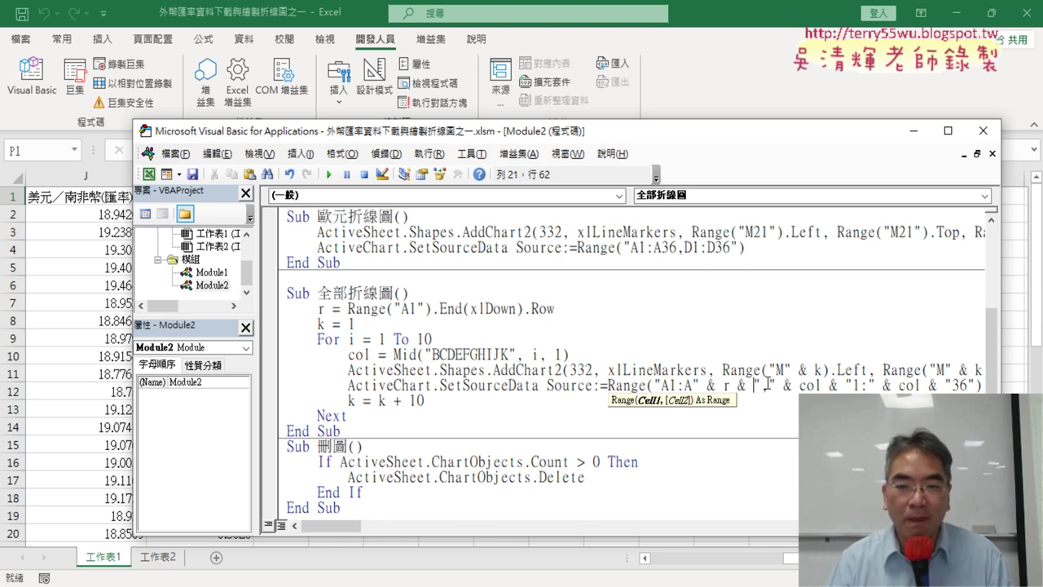
# Step: Widen the editor and change the range's final 36 to r
pyautogui.moveTo(660, 135); pyautogui.dragTo(523, 140)
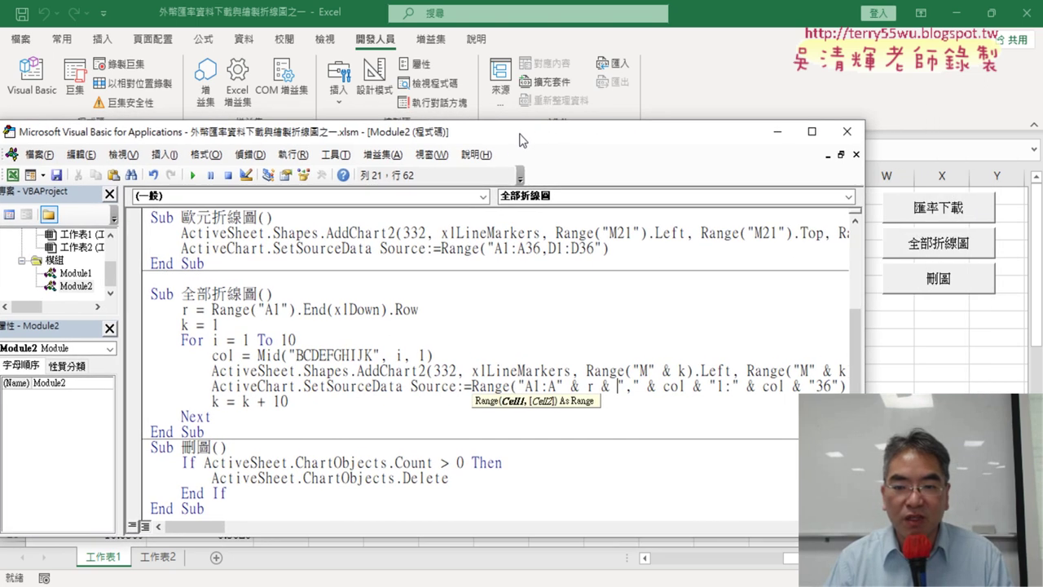
pyautogui.moveTo(556, 386); pyautogui.dragTo(624, 386)
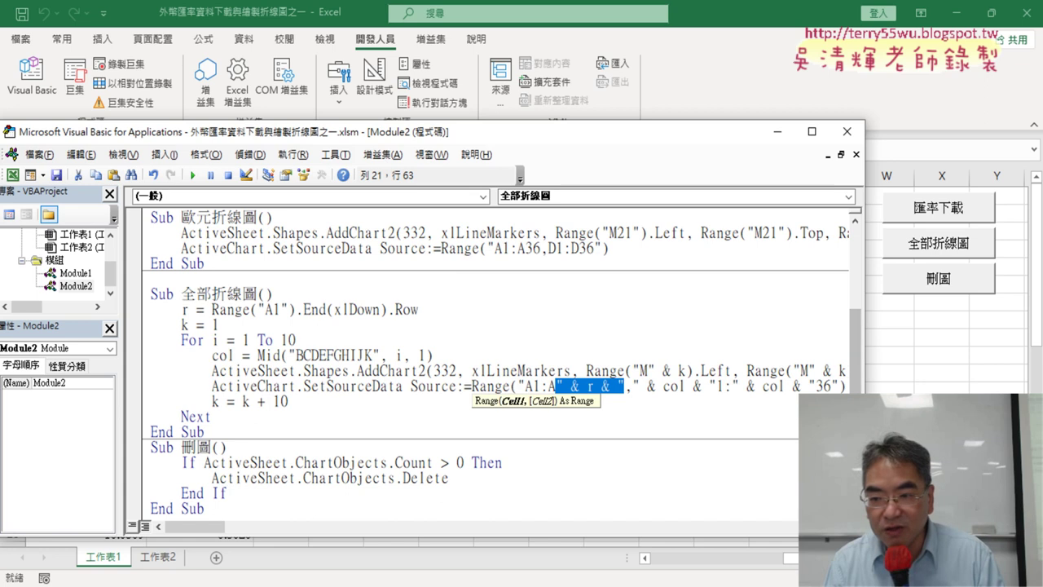
pyautogui.moveTo(863, 351); pyautogui.dragTo(952, 350)
pyautogui.moveTo(840, 386); pyautogui.dragTo(808, 386)
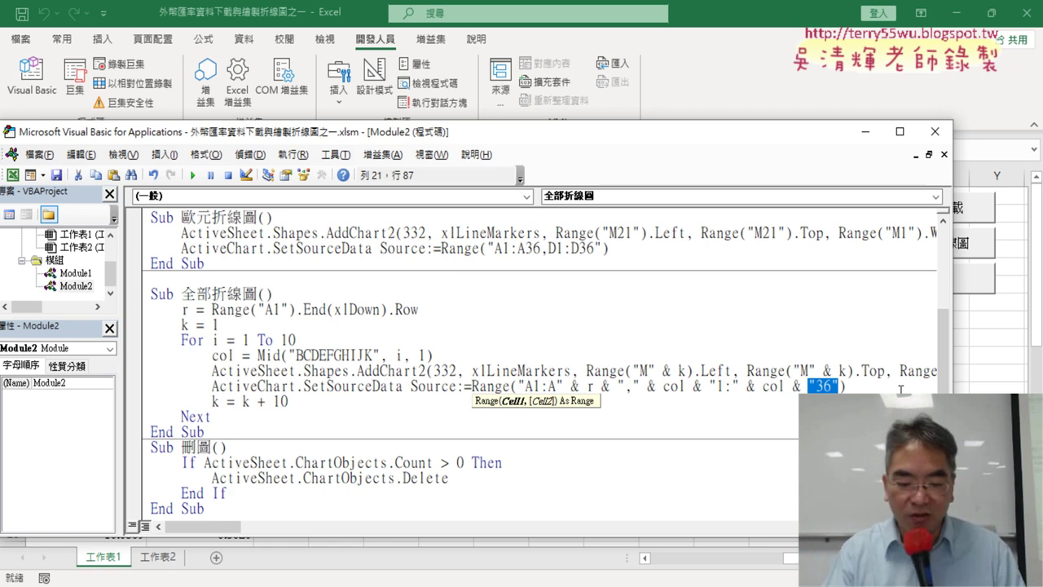
pyautogui.write('r')
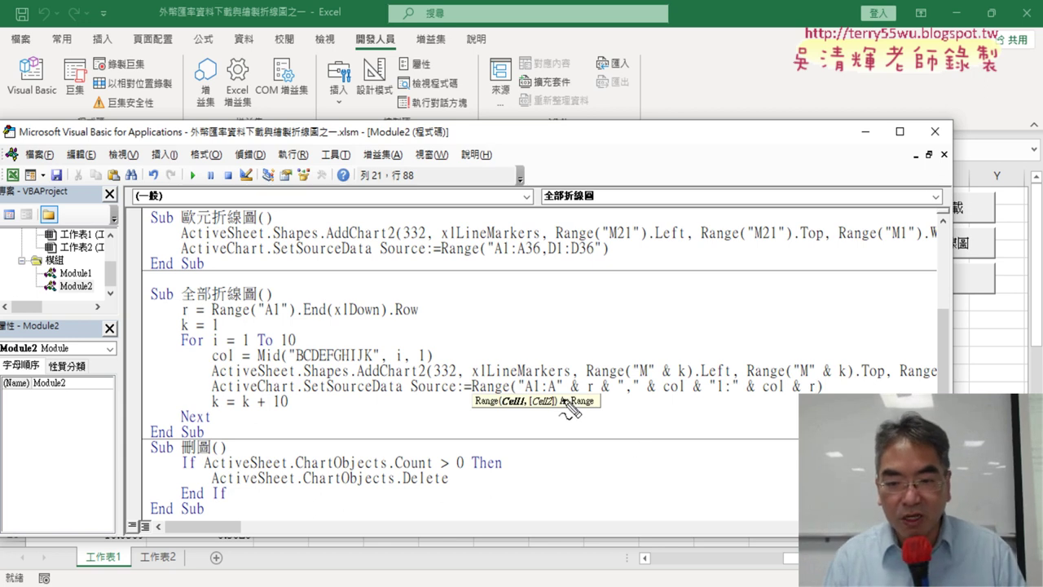
pyautogui.moveTo(560, 402)
pyautogui.mouseDown()
pyautogui.moveTo(625, 395)
pyautogui.moveTo(623, 372)
pyautogui.moveTo(571, 368)
pyautogui.moveTo(555, 388)
pyautogui.moveTo(565, 407)
pyautogui.mouseUp()
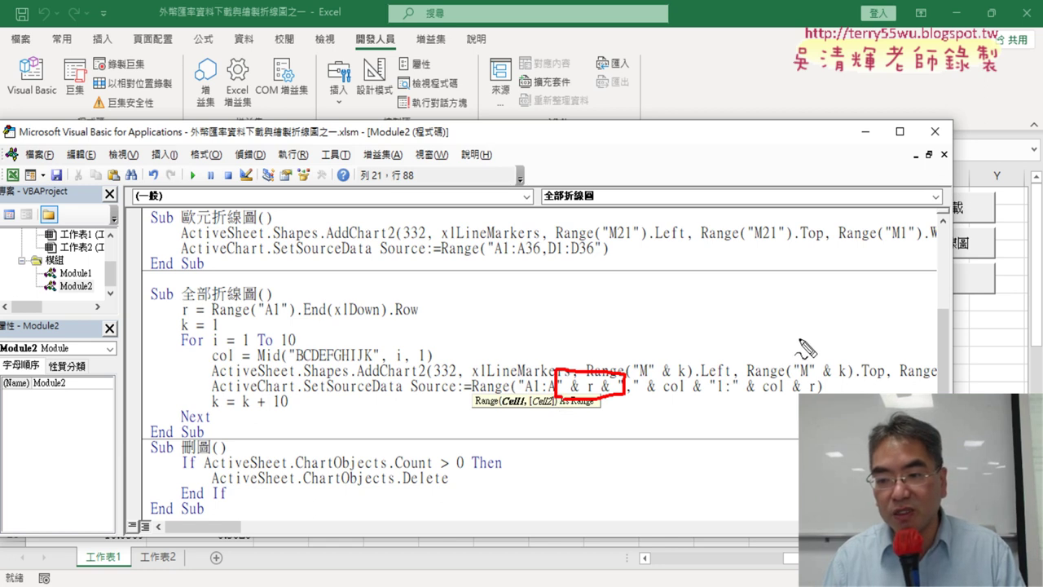
pyautogui.moveTo(766, 324)
pyautogui.mouseDown()
pyautogui.moveTo(767, 336)
pyautogui.moveTo(788, 337)
pyautogui.moveTo(786, 352)
pyautogui.moveTo(813, 333)
pyautogui.mouseUp()
pyautogui.moveTo(817, 318); pyautogui.dragTo(819, 331)
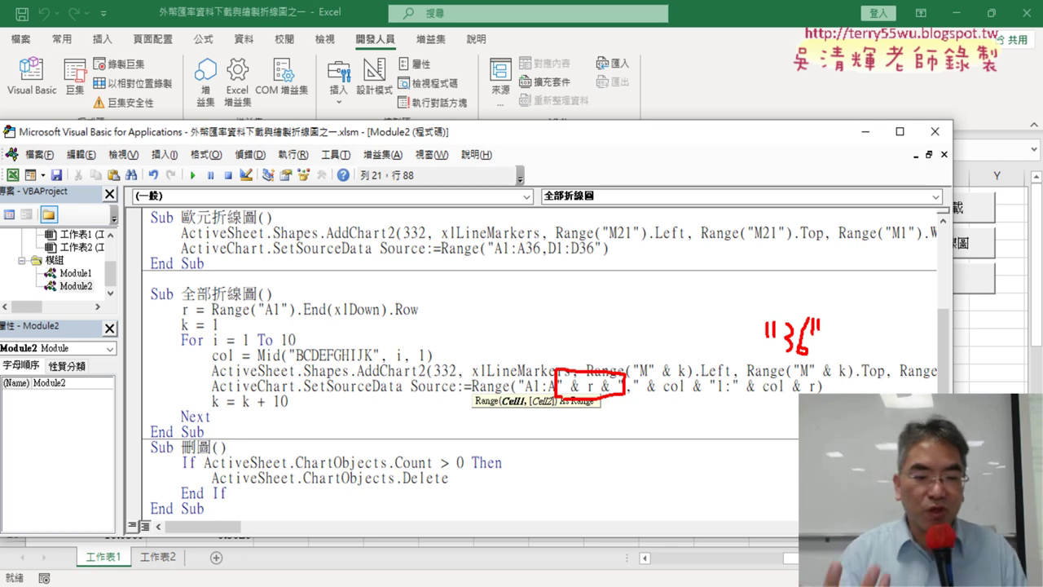
pyautogui.press('Escape')
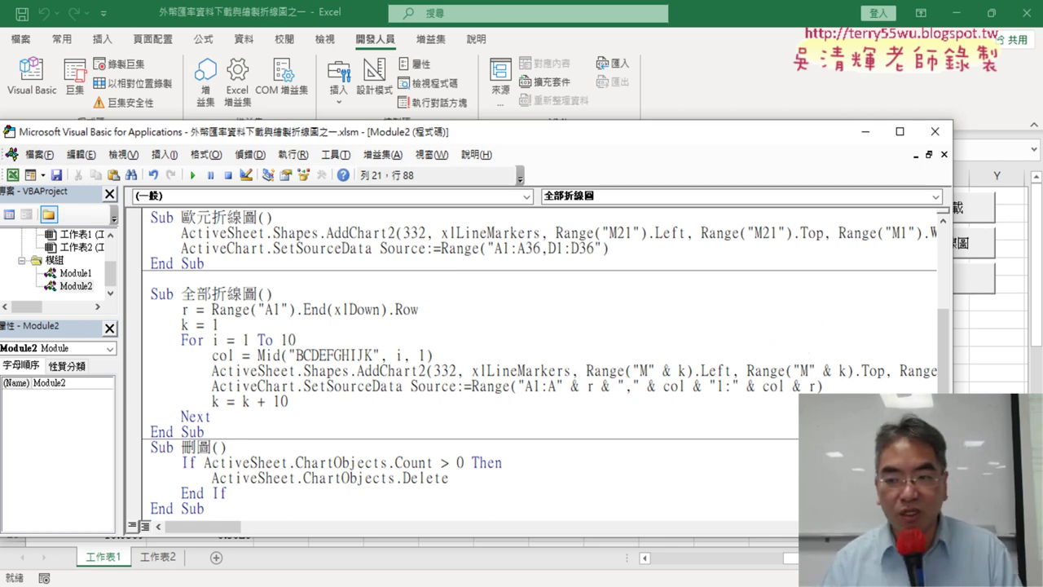
# Step: On the worksheet, delete the old chart with 刪圖 and draw every chart with 全部折線圖
pyautogui.hotkey('alt', 'F11')
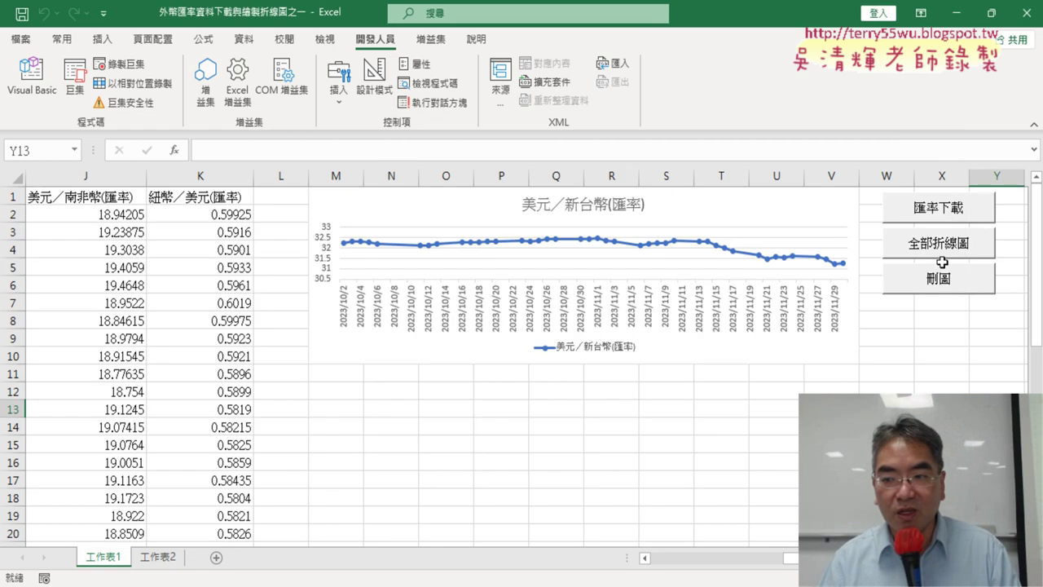
pyautogui.click(939, 280)
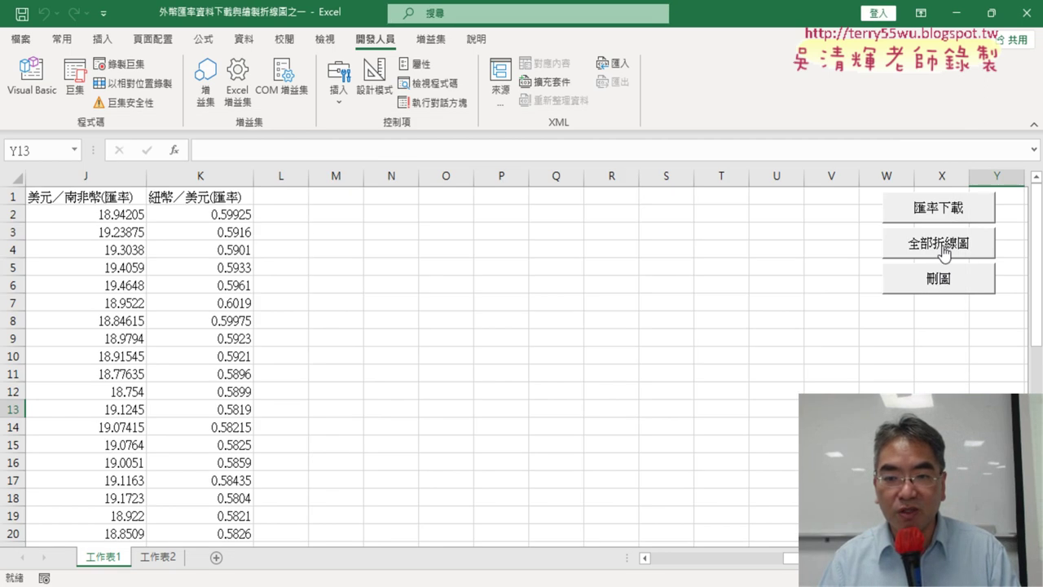
pyautogui.click(940, 246)
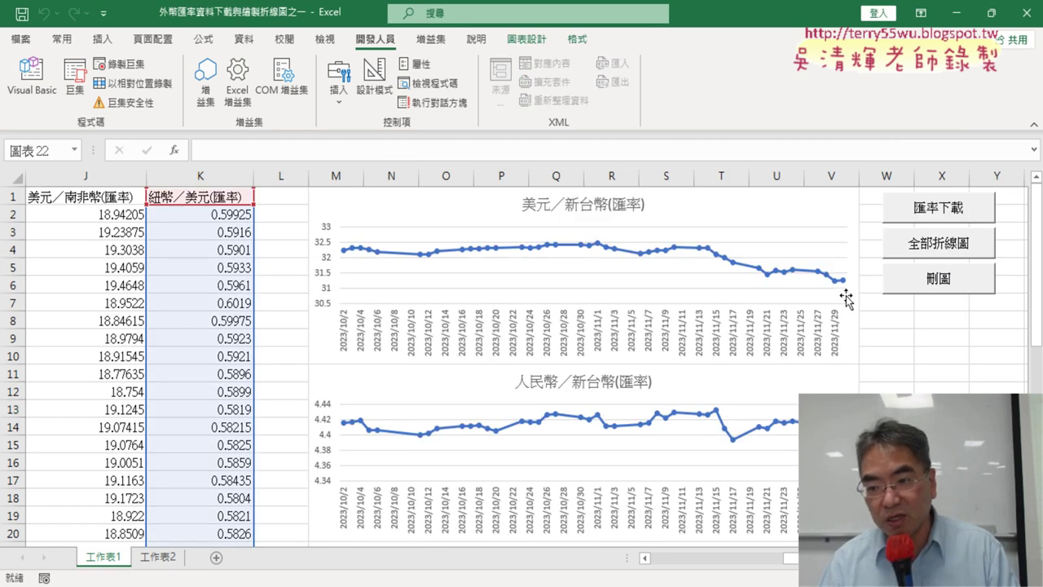
# Step: Scroll through the generated line charts, then remove them all with 刪圖
pyautogui.scroll(-6, 864, 367)
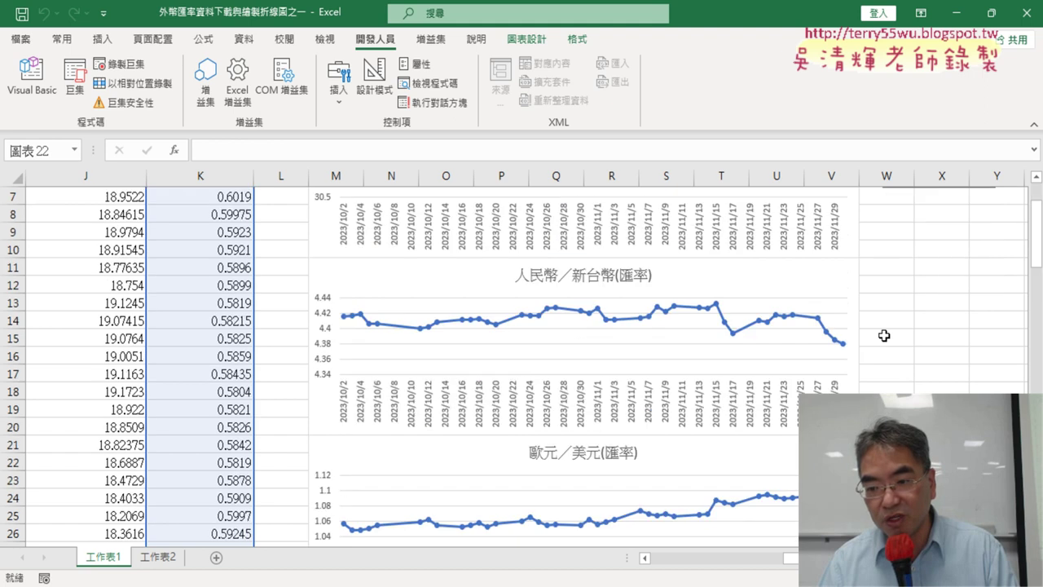
pyautogui.scroll(-1, 862, 375)
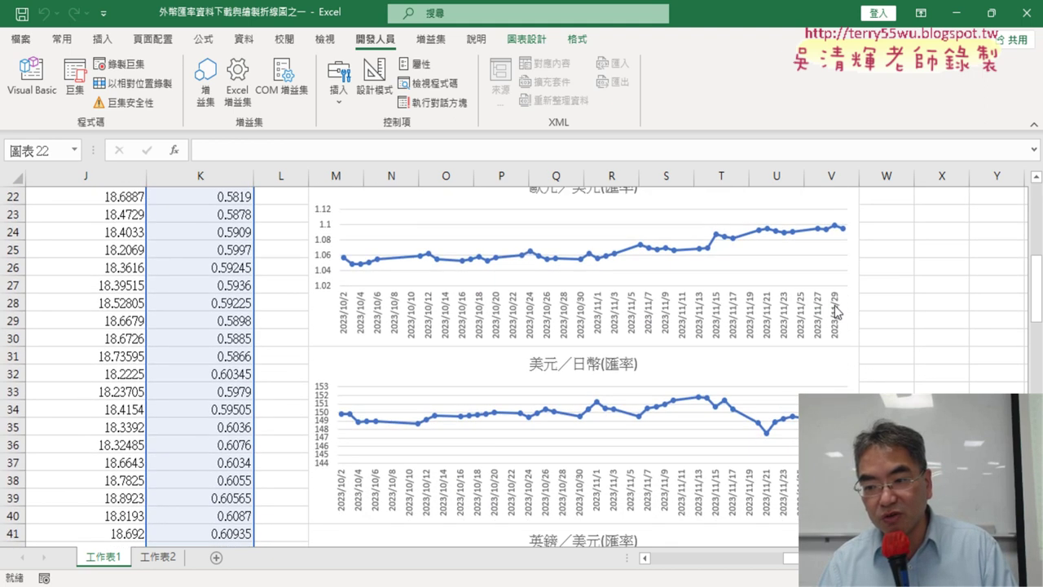
pyautogui.scroll(-2, 833, 372)
pyautogui.scroll(-2, 835, 391)
pyautogui.scroll(-1, 850, 384)
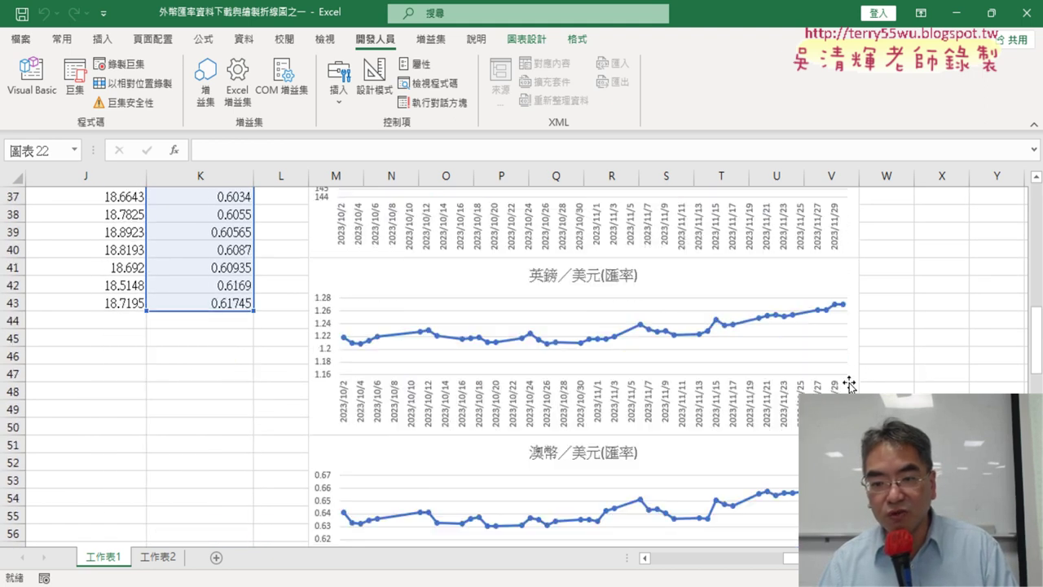
pyautogui.scroll(-3, 845, 384)
pyautogui.scroll(-1, 845, 385)
pyautogui.scroll(-2, 845, 385)
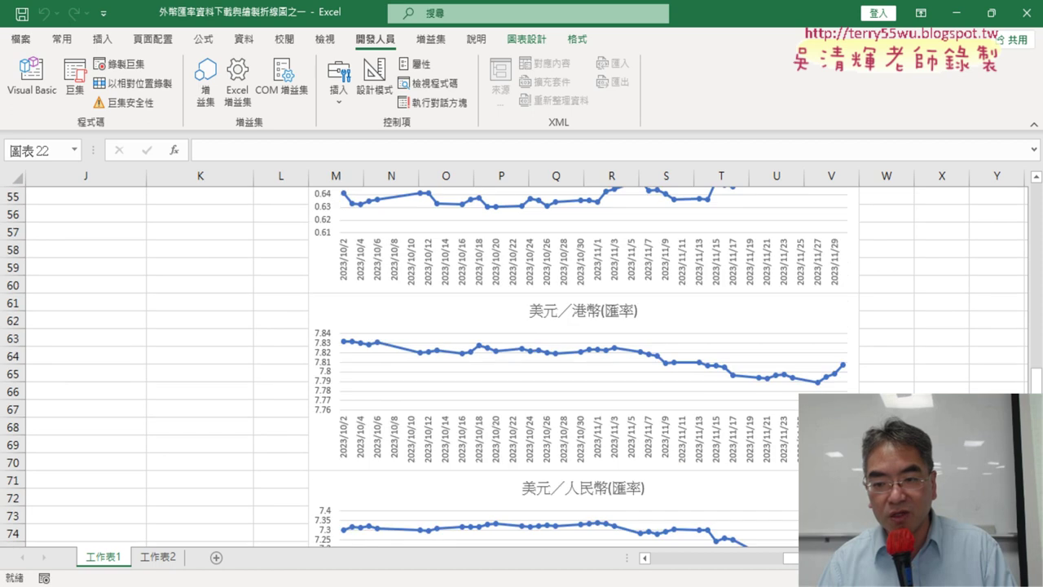
pyautogui.scroll(-4, 845, 385)
pyautogui.scroll(-2, 840, 386)
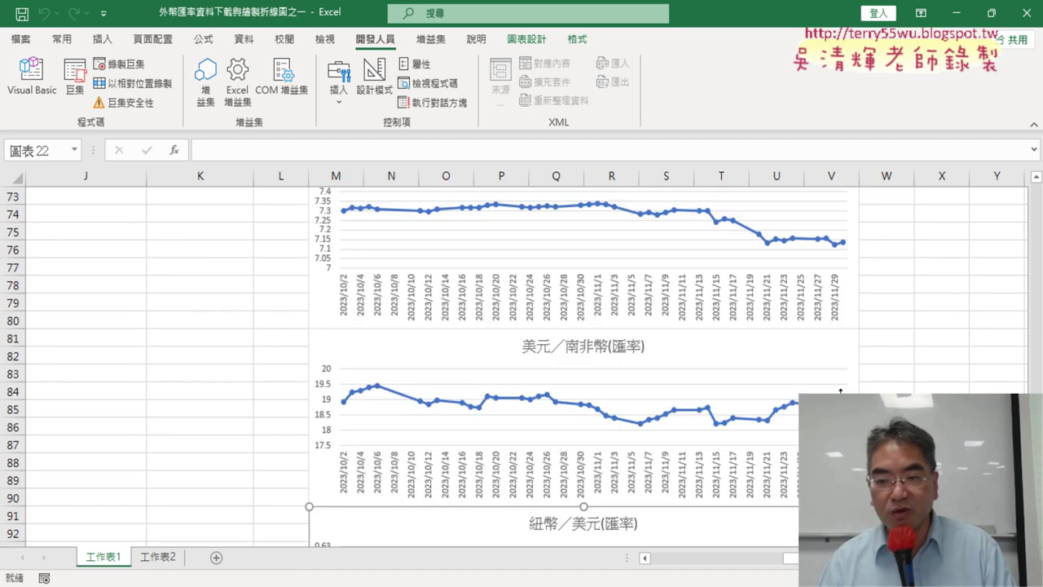
pyautogui.scroll(-1, 839, 387)
pyautogui.scroll(-1, 839, 386)
pyautogui.scroll(-1, 839, 386)
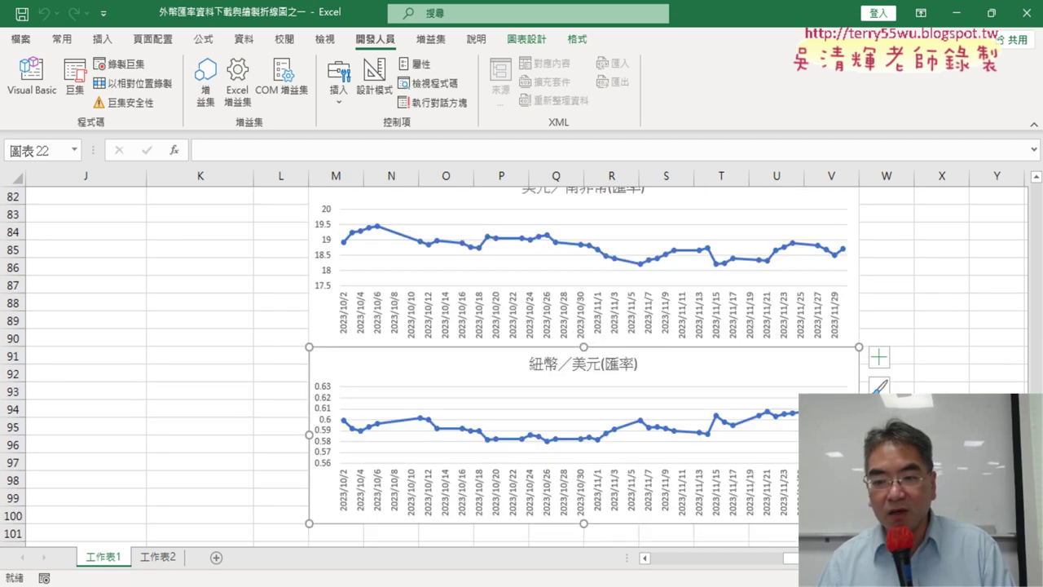
pyautogui.scroll(-3, 839, 386)
pyautogui.scroll(3, 840, 387)
pyautogui.scroll(6, 839, 386)
pyautogui.scroll(6, 839, 386)
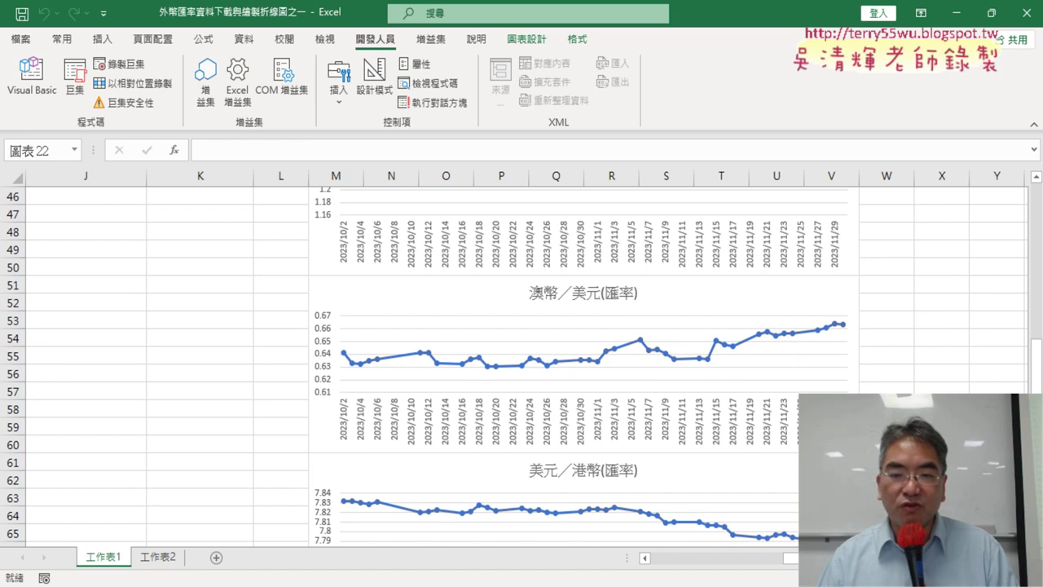
pyautogui.scroll(8, 522, 359)
pyautogui.scroll(7, 522, 359)
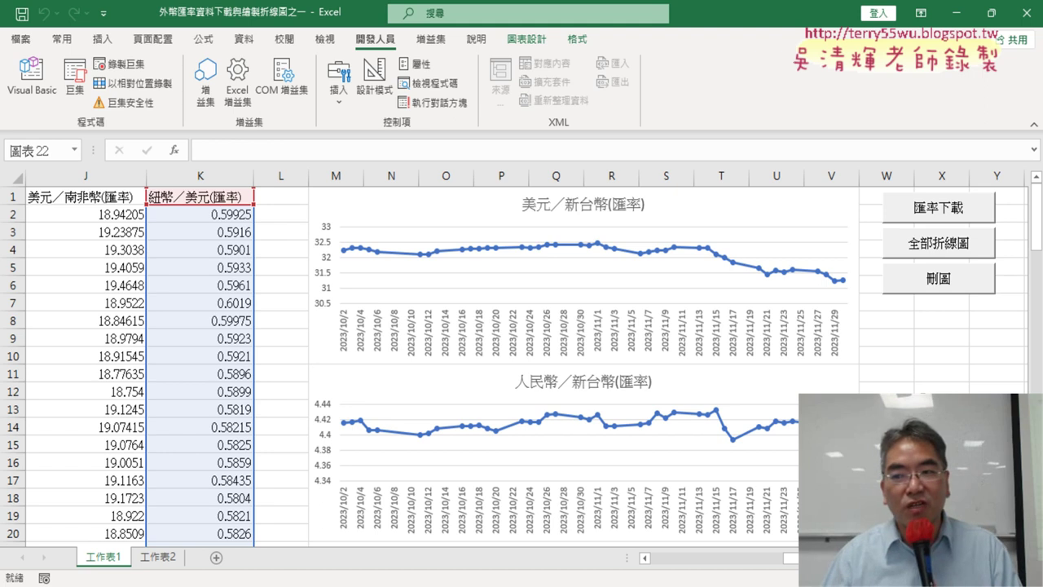
pyautogui.click(927, 287)
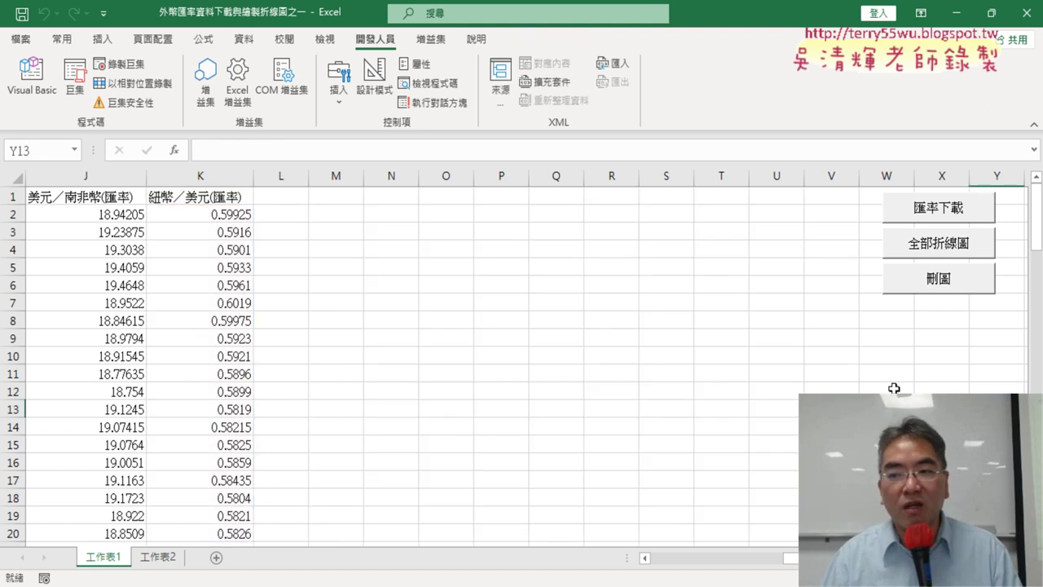
# Step: Finish the download macro with F5, then draw all line charts and delete them with 刪圖
pyautogui.click(921, 210)
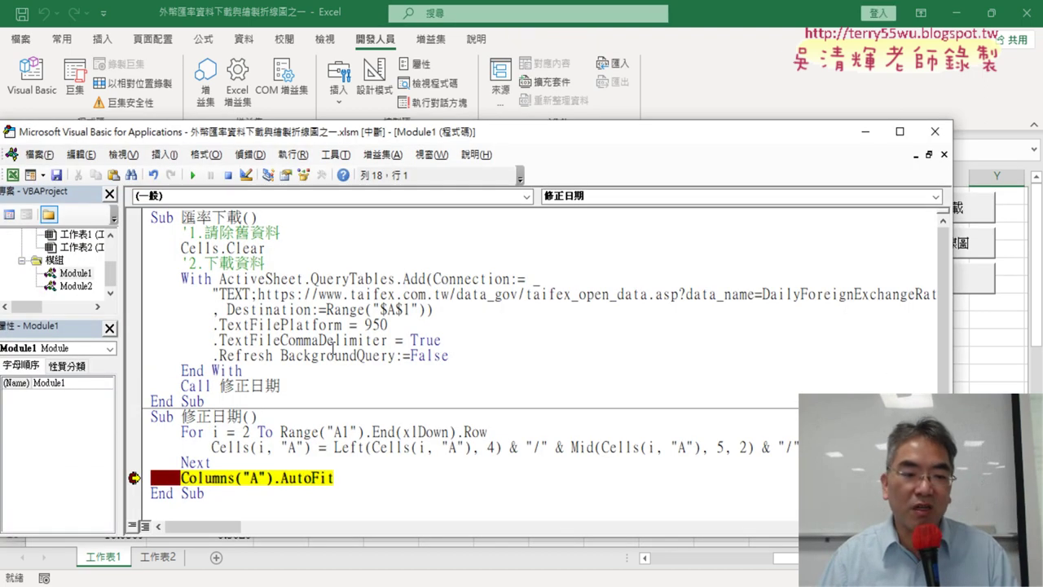
pyautogui.press('F5')
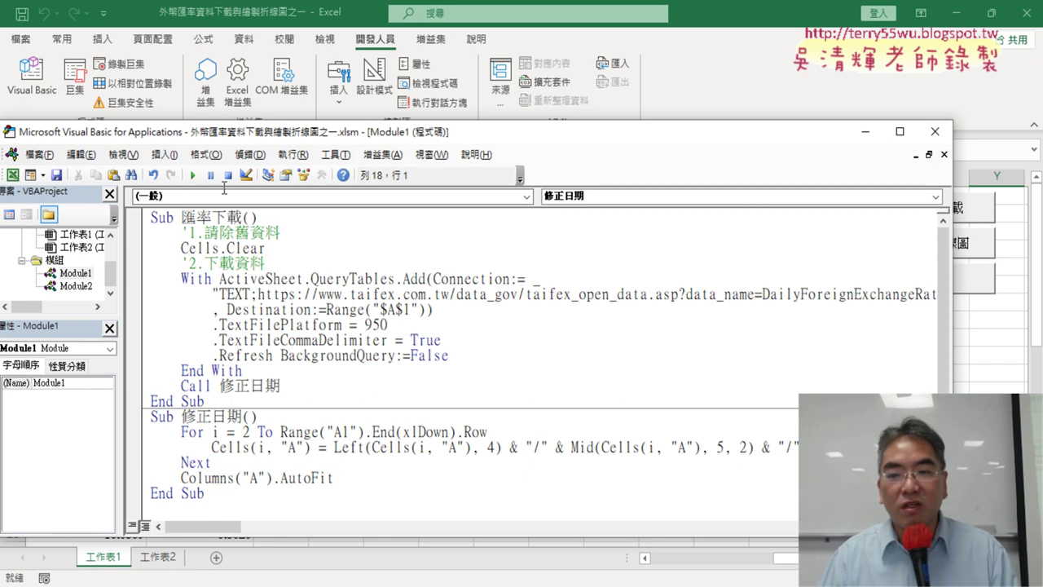
pyautogui.hotkey('alt', 'F11')
pyautogui.click(910, 242)
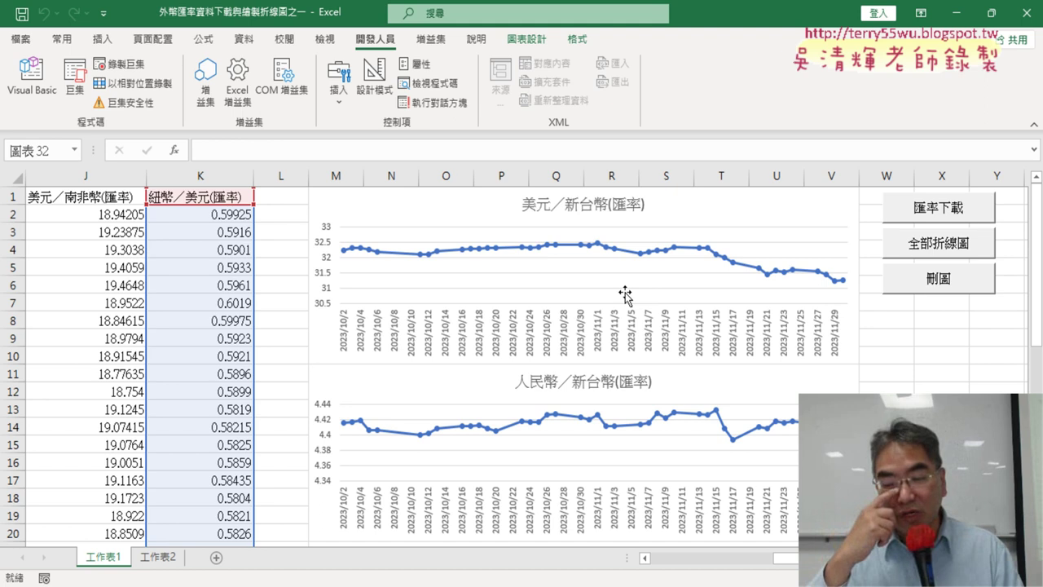
pyautogui.click(923, 285)
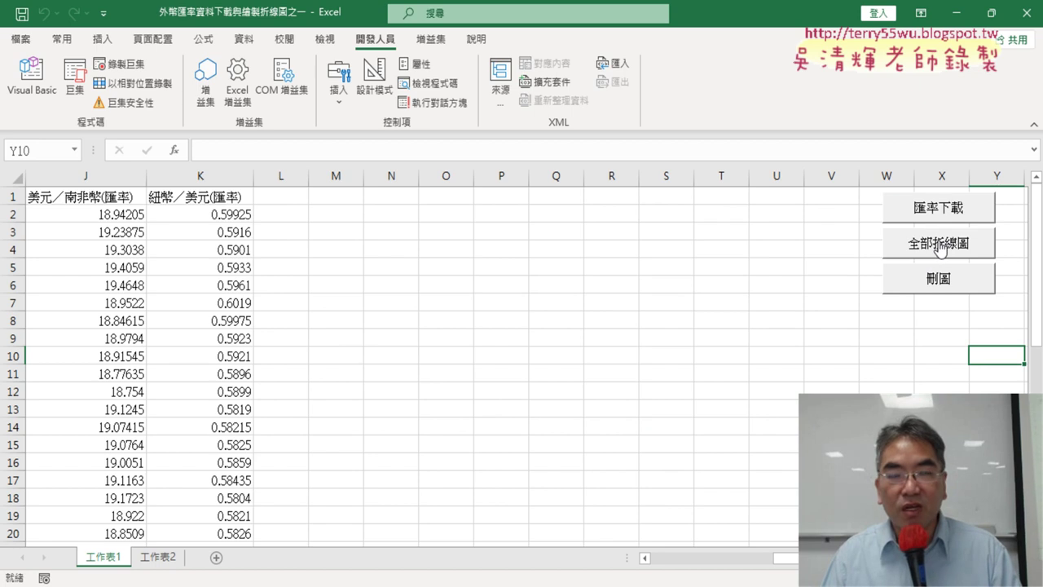
# Step: Open the 全部折線圖 button's macro code through 指定巨集 > 編輯
pyautogui.rightClick(942, 249)
pyautogui.click(888, 373)
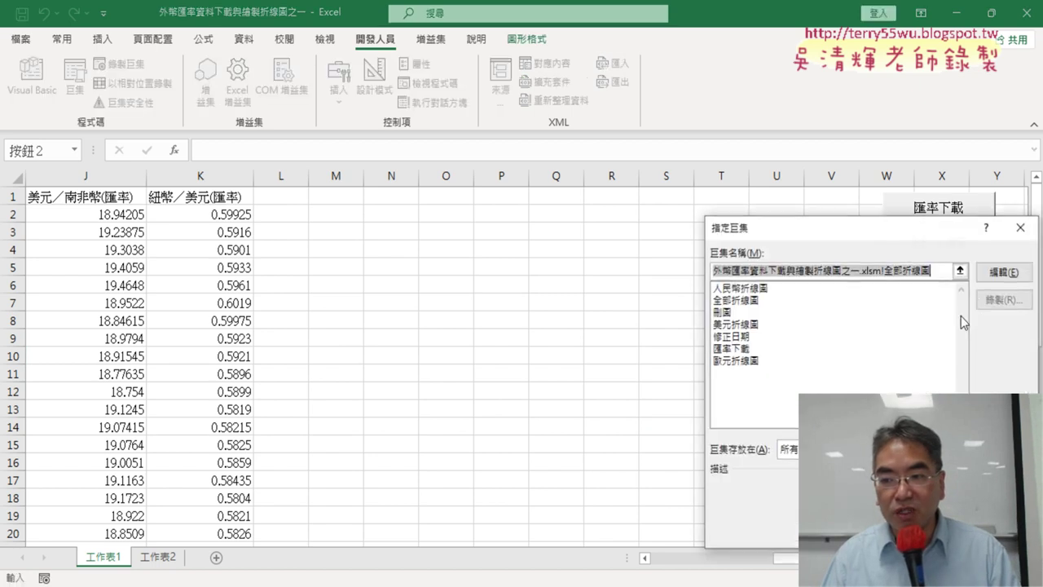
pyautogui.click(1001, 272)
pyautogui.scroll(4, 465, 249)
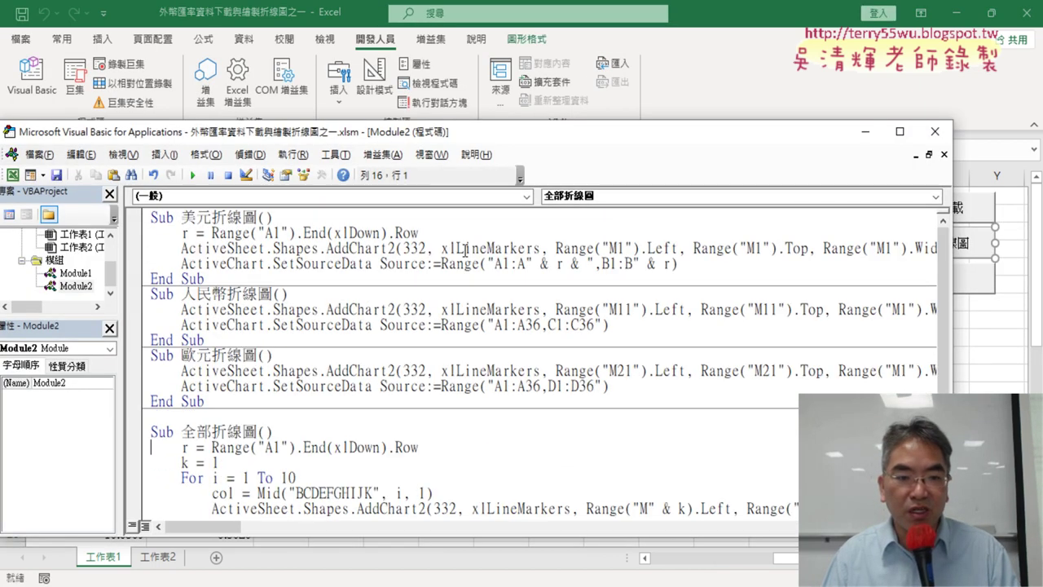
pyautogui.moveTo(179, 217); pyautogui.dragTo(257, 218)
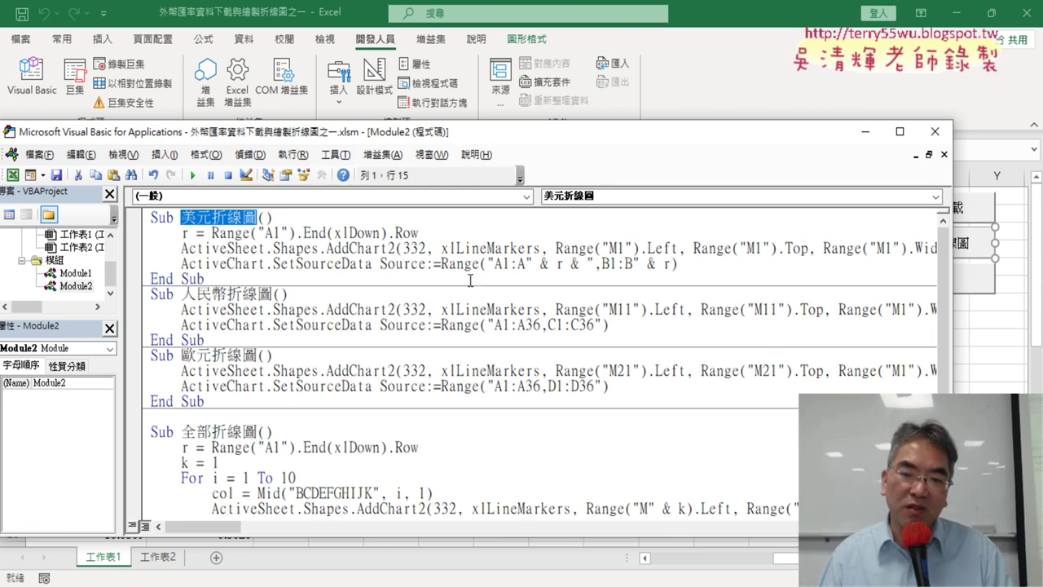
# Step: Review the 人民幣 and 歐元 macros' row-36 ranges and narrow the editor beside the buttons
pyautogui.scroll(-1, 470, 280)
pyautogui.scroll(-2, 408, 280)
pyautogui.scroll(-1, 336, 280)
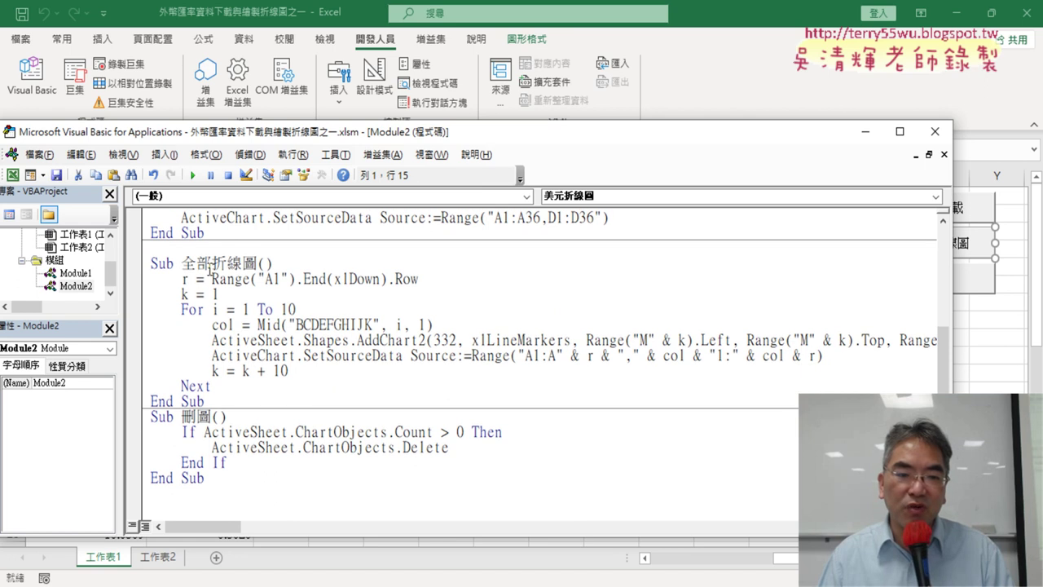
pyautogui.moveTo(182, 281); pyautogui.dragTo(421, 281)
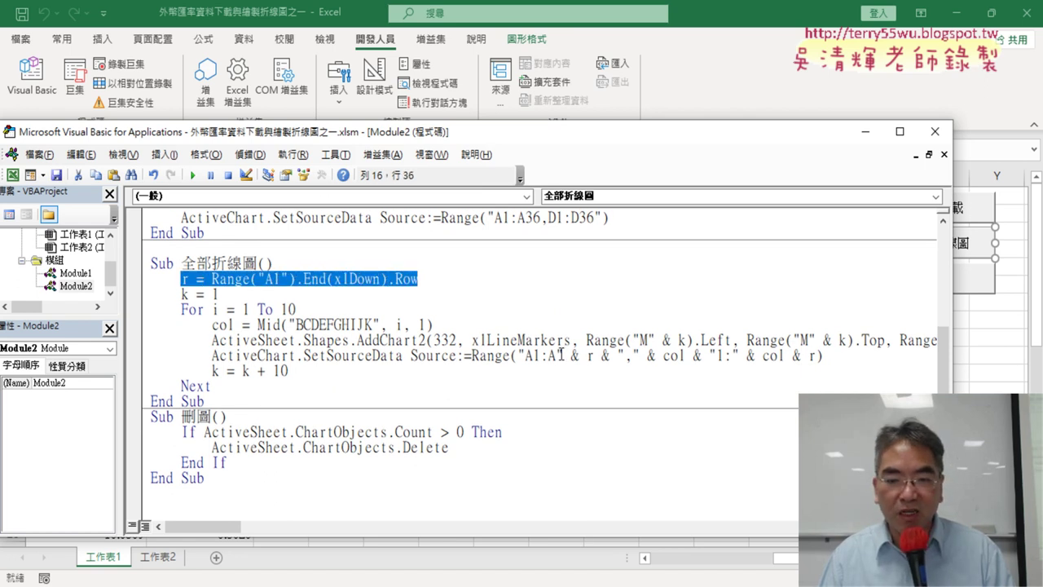
pyautogui.moveTo(555, 355); pyautogui.dragTo(619, 355)
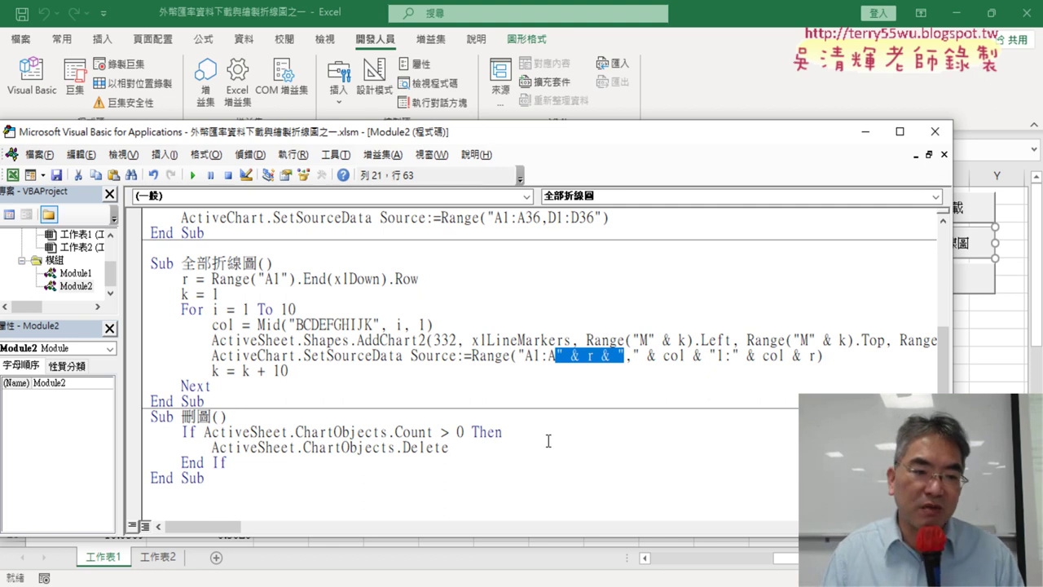
pyautogui.moveTo(952, 366); pyautogui.dragTo(643, 416)
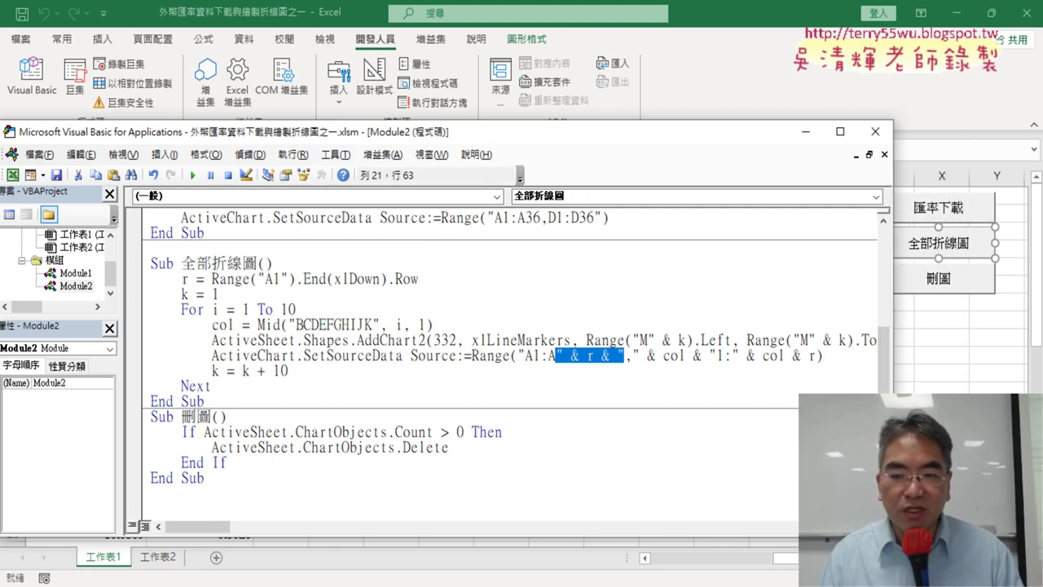
pyautogui.scroll(4, 464, 358)
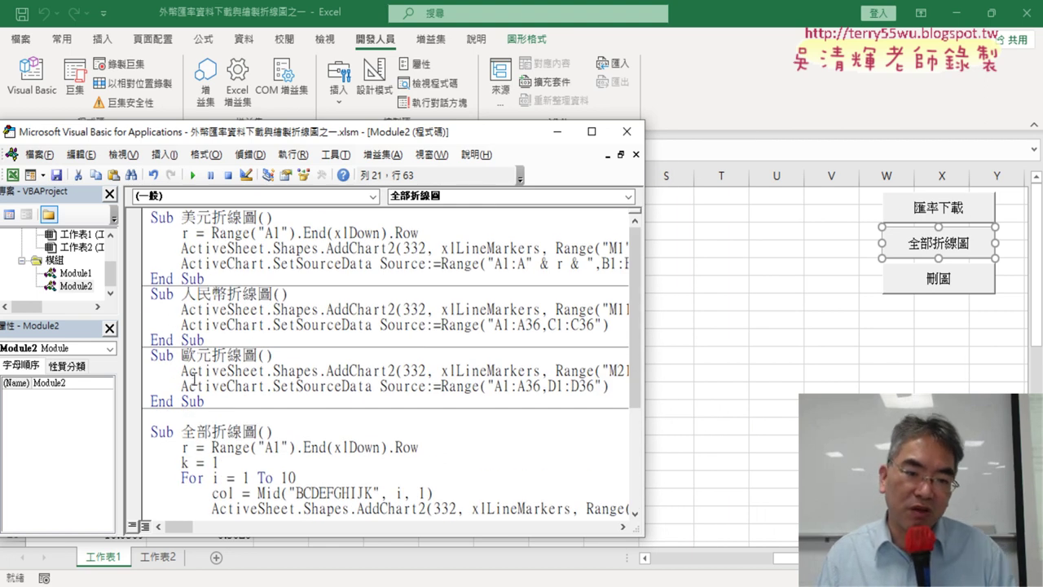
# Step: Move the 全部折線圖 and 刪圖 buttons down, then paste and align a copy of the pair
pyautogui.click(961, 284)
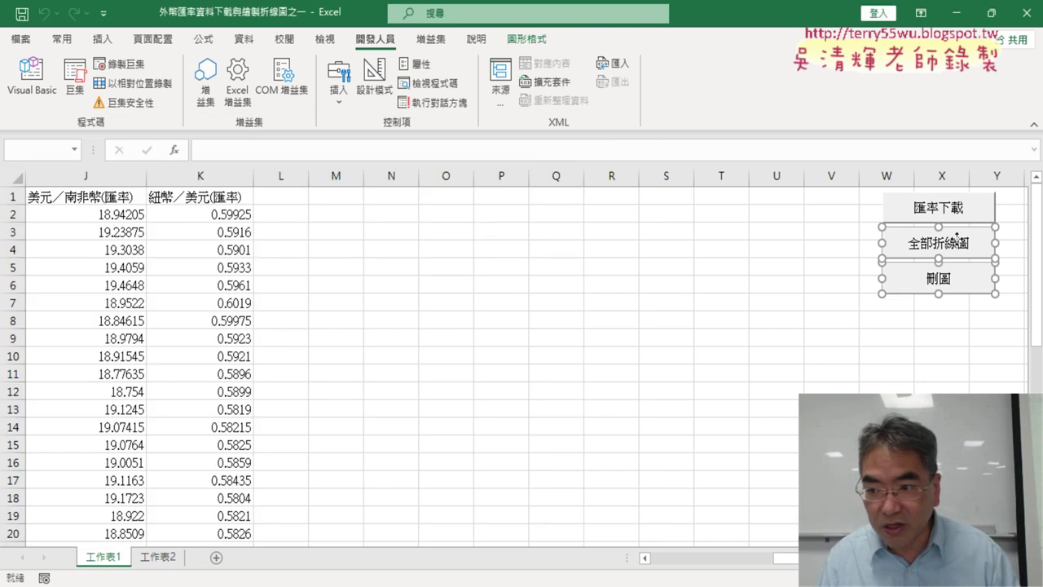
pyautogui.moveTo(956, 253); pyautogui.dragTo(963, 335)
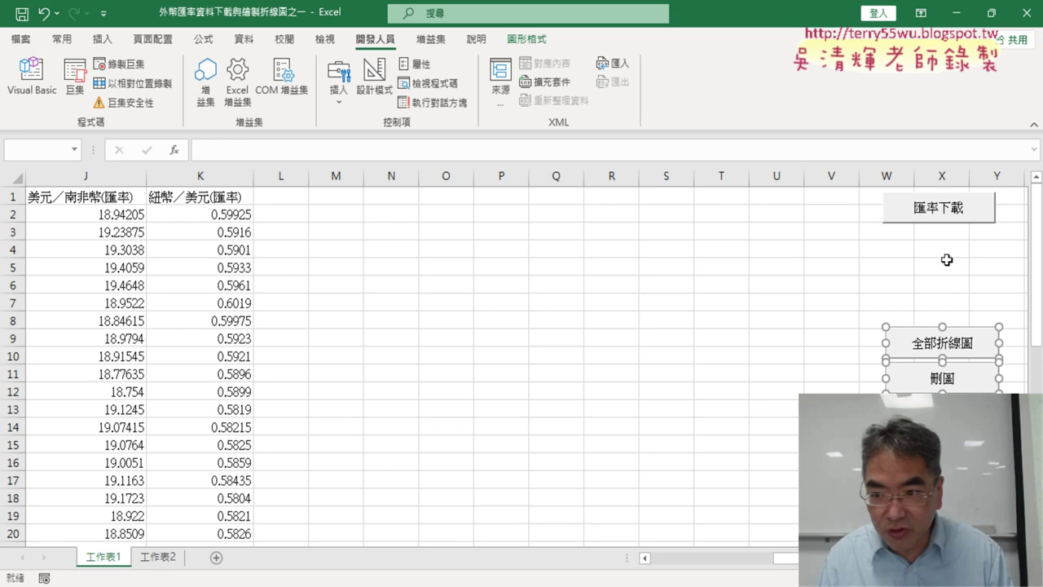
pyautogui.hotkey('ctrl', 'c')
pyautogui.click(897, 231)
pyautogui.hotkey('ctrl', 'v')
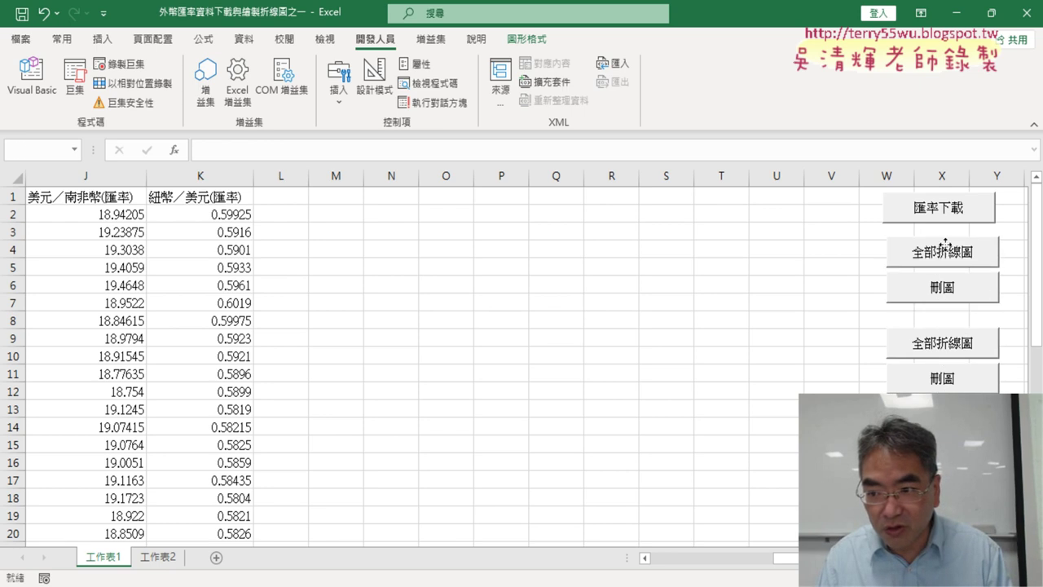
pyautogui.moveTo(946, 242); pyautogui.dragTo(943, 234)
pyautogui.click(942, 445)
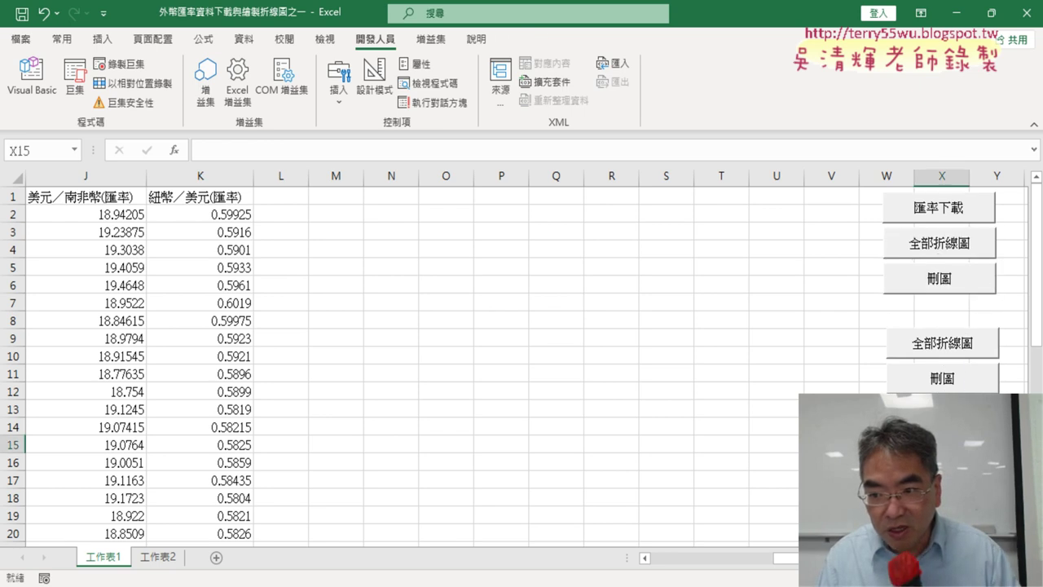
# Step: Shift the lower button pair further down and add another 全部折線圖 copy below 刪圖
pyautogui.rightClick(945, 349)
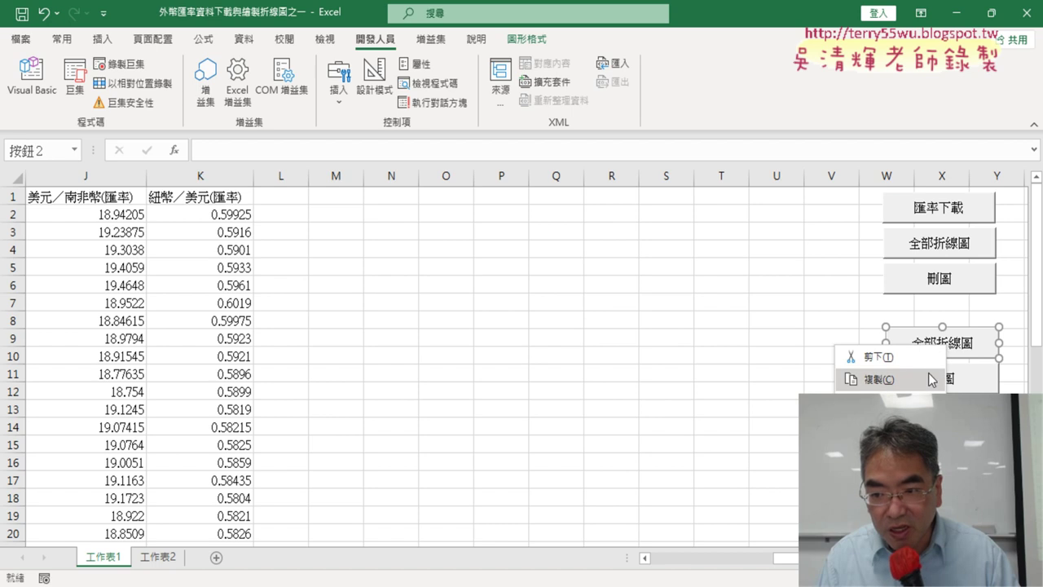
pyautogui.click(931, 379)
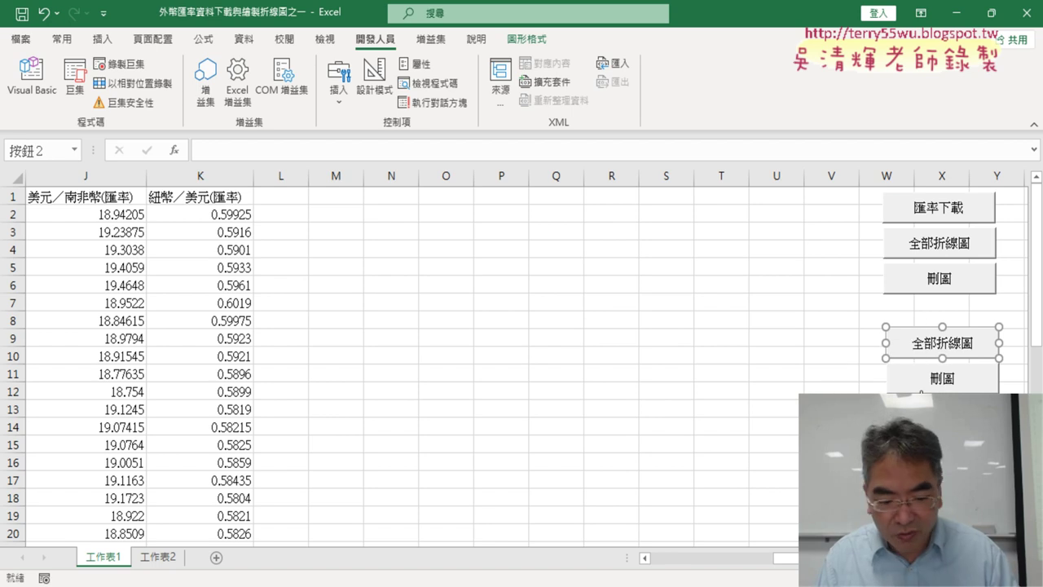
pyautogui.keyDown('ctrl'); pyautogui.click(929, 385); pyautogui.keyUp('ctrl')
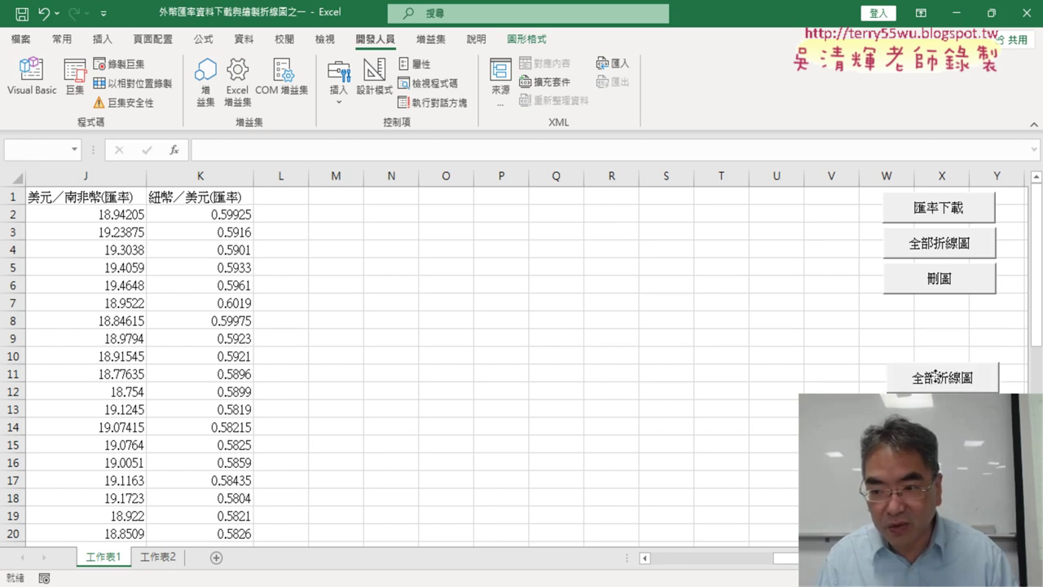
pyautogui.moveTo(936, 332); pyautogui.dragTo(938, 373)
pyautogui.click(941, 337)
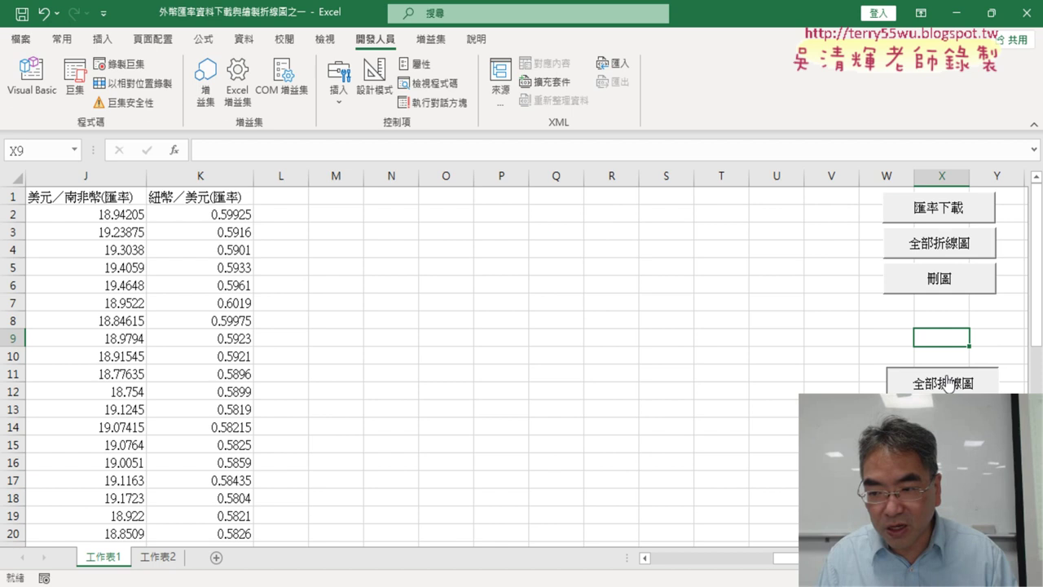
pyautogui.keyDown('ctrl'); pyautogui.click(986, 376); pyautogui.keyUp('ctrl')
pyautogui.moveTo(981, 373); pyautogui.dragTo(981, 315)
pyautogui.hotkey('ctrl', 'z')
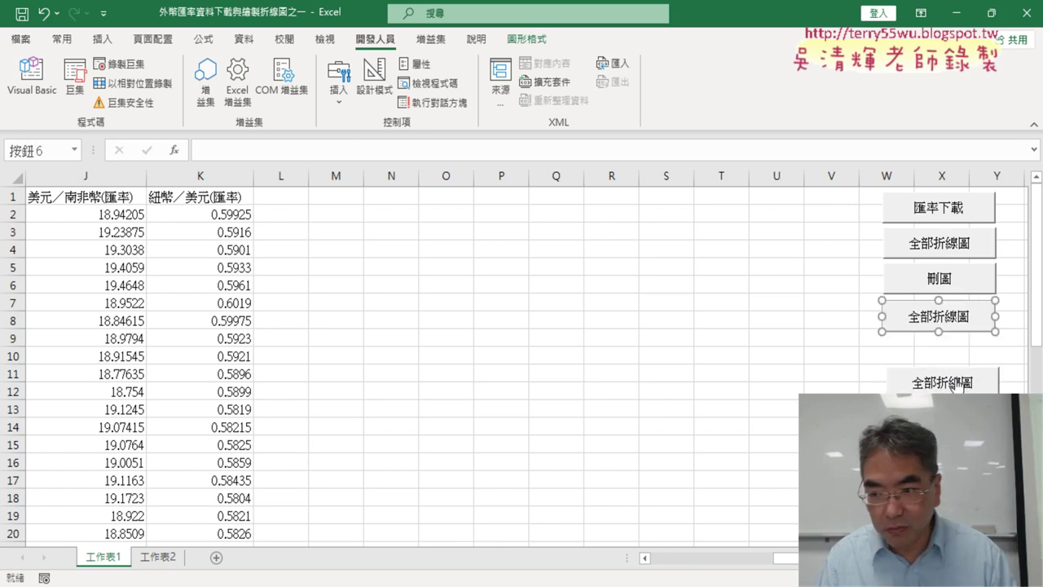
pyautogui.click(996, 356)
# Step: Stack the lower 全部折線圖 button beneath the new copy and select the copied button
pyautogui.keyDown('ctrl'); pyautogui.click(980, 388); pyautogui.keyUp('ctrl')
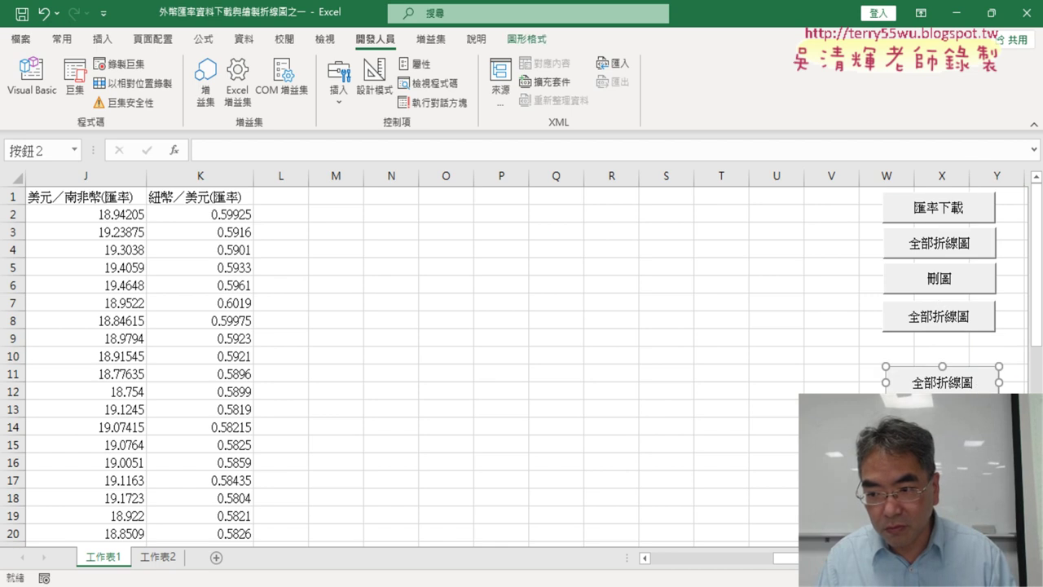
pyautogui.moveTo(978, 380); pyautogui.dragTo(955, 349)
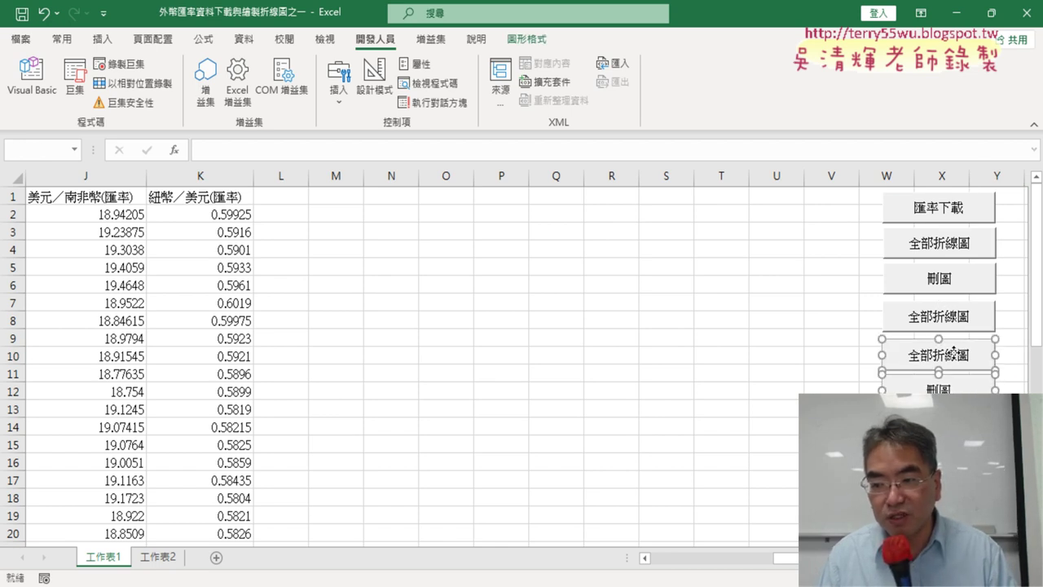
pyautogui.click(1012, 359)
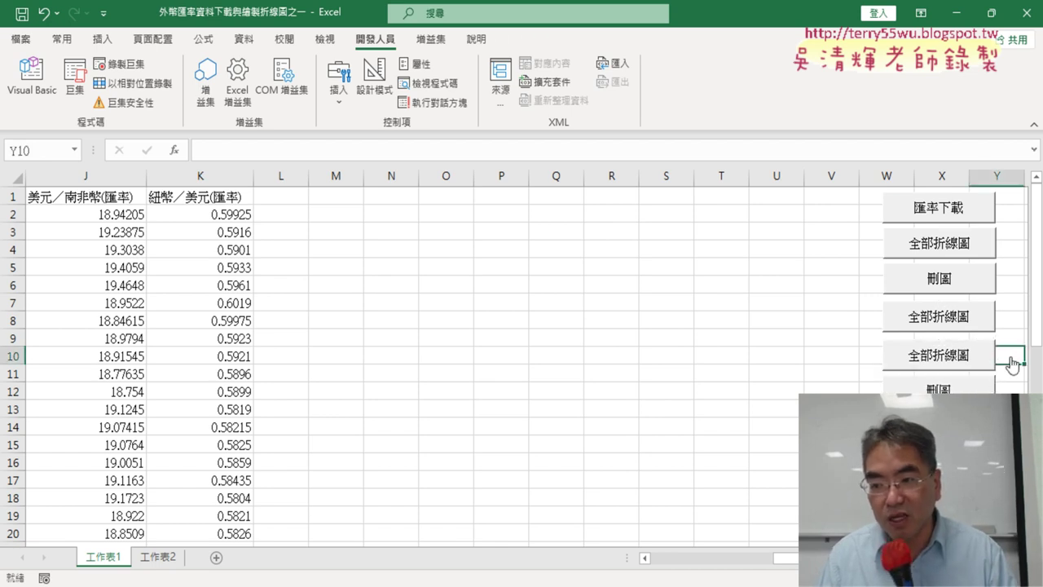
pyautogui.keyDown('ctrl'); pyautogui.click(952, 325); pyautogui.keyUp('ctrl')
pyautogui.rightClick(957, 317)
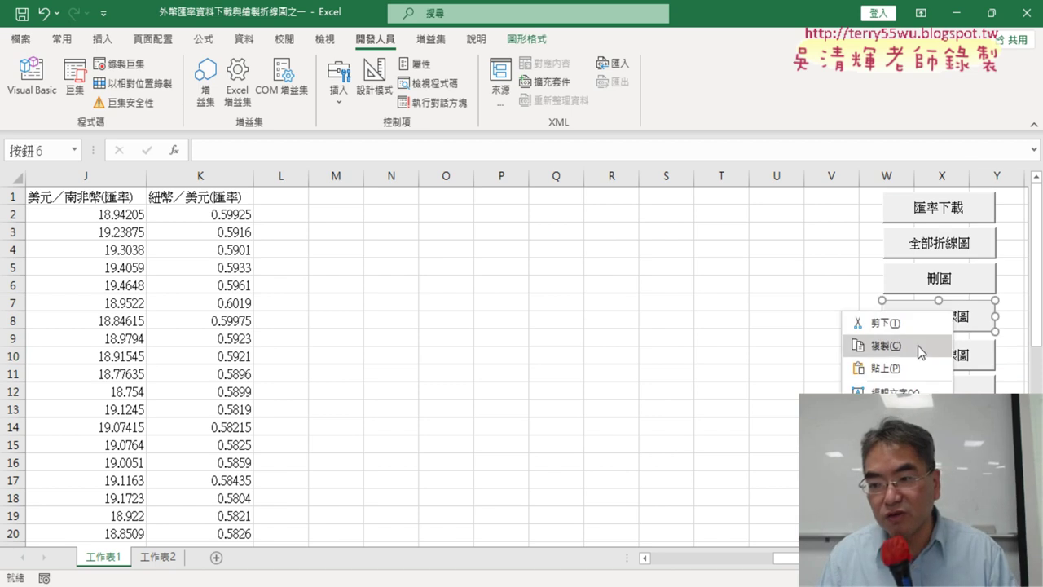
# Step: Assign the 美元折線圖 macro to the original chart button and relabel it 美元折線圖
pyautogui.rightClick(943, 248)
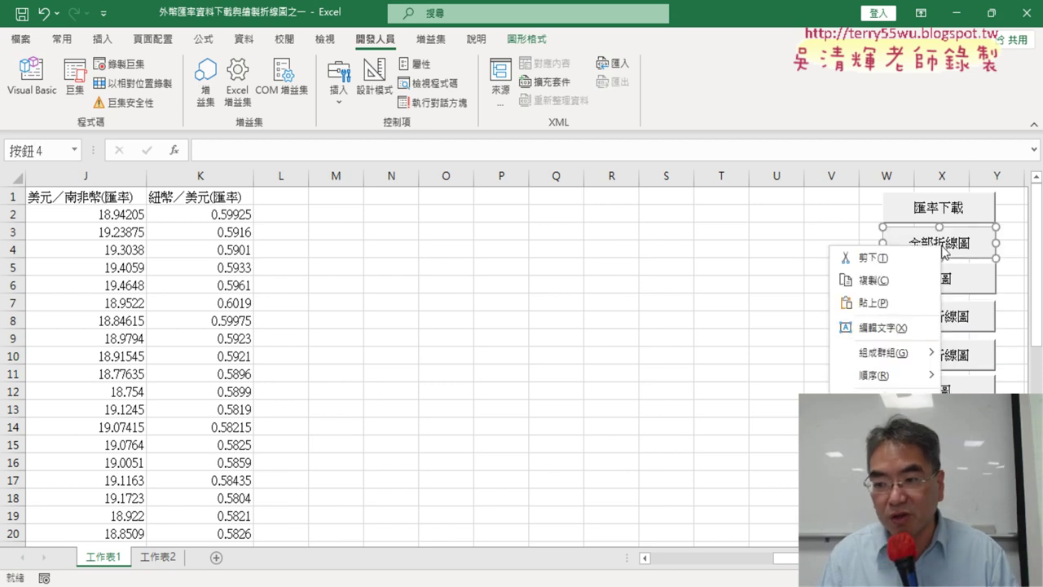
pyautogui.click(862, 378)
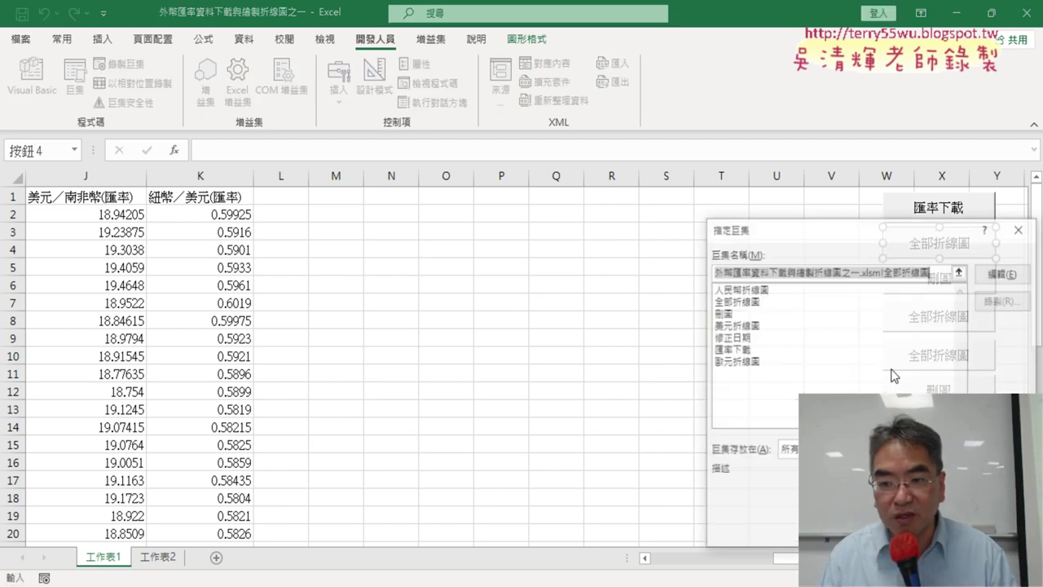
pyautogui.click(743, 329)
pyautogui.rightClick(750, 275)
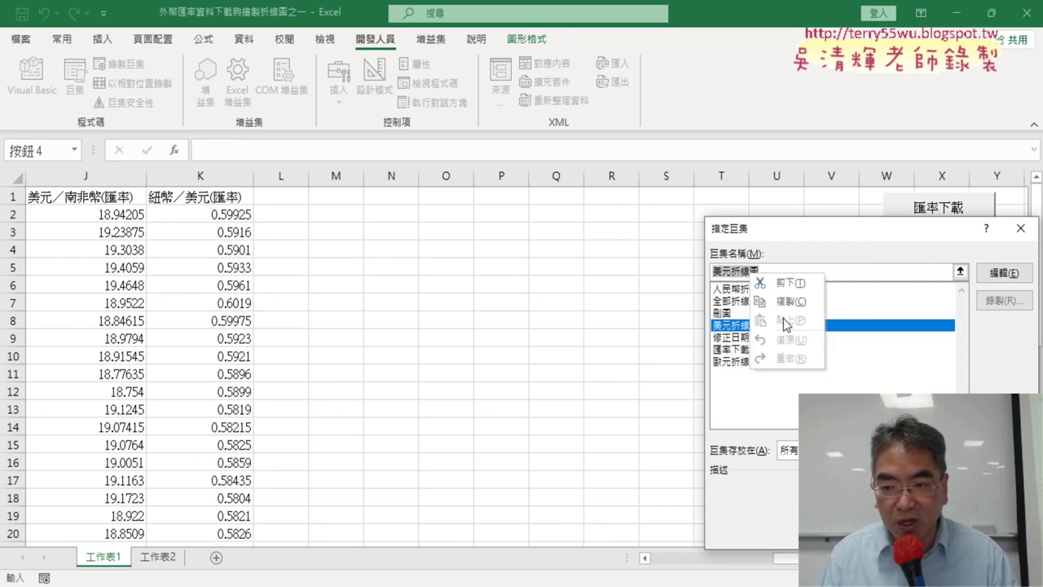
pyautogui.press('Escape')
pyautogui.press('Return')
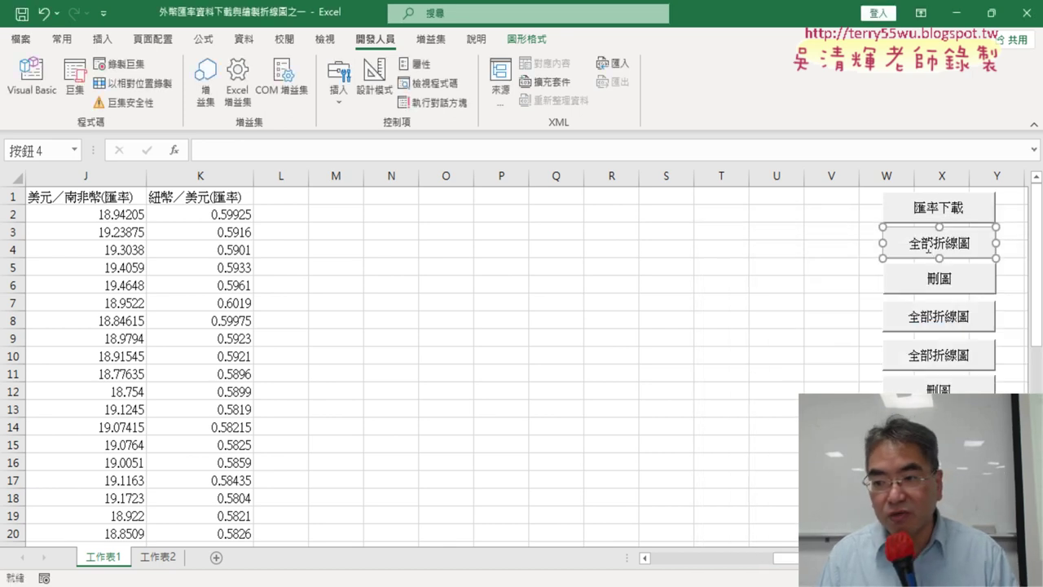
pyautogui.click(943, 237)
pyautogui.press('BackSpace')
pyautogui.press('BackSpace')
pyautogui.press('Delete')
pyautogui.press('Delete')
pyautogui.press('Delete')
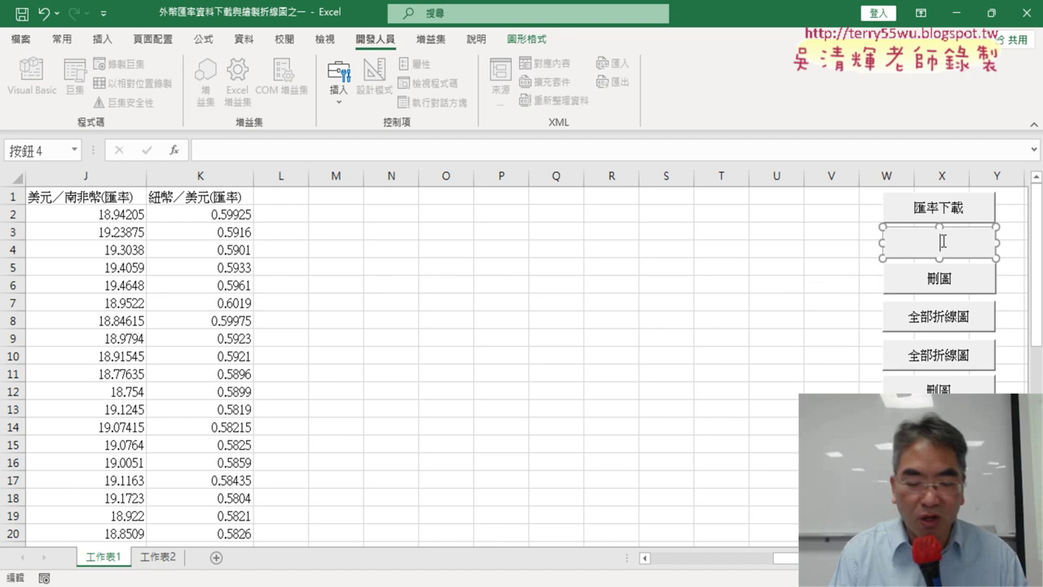
pyautogui.write('美元折線圖')
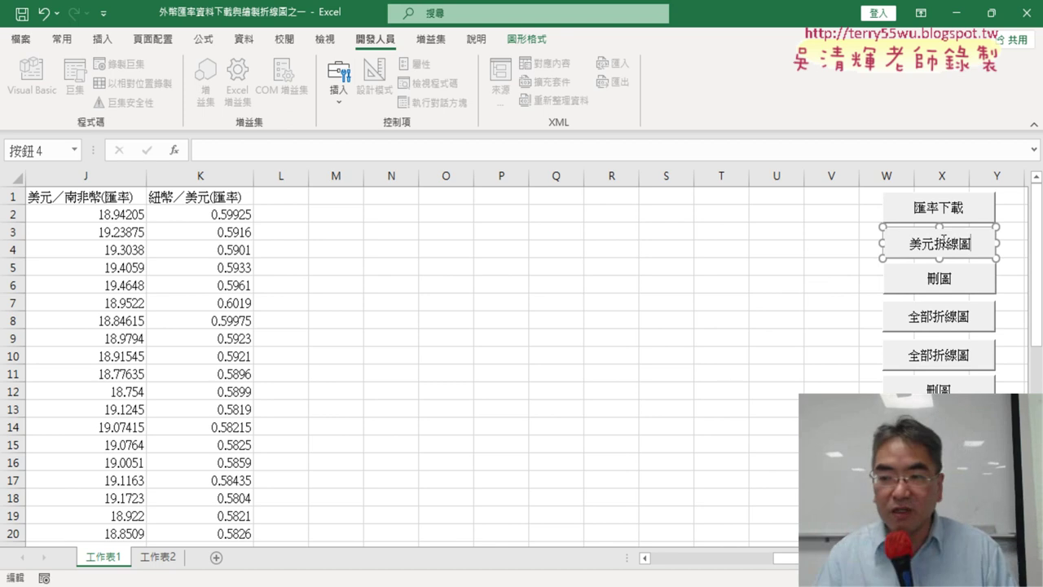
# Step: Assign the 人民幣折線圖 macro to the copied 刪圖 button and caption it 人民幣折線圖
pyautogui.rightClick(928, 284)
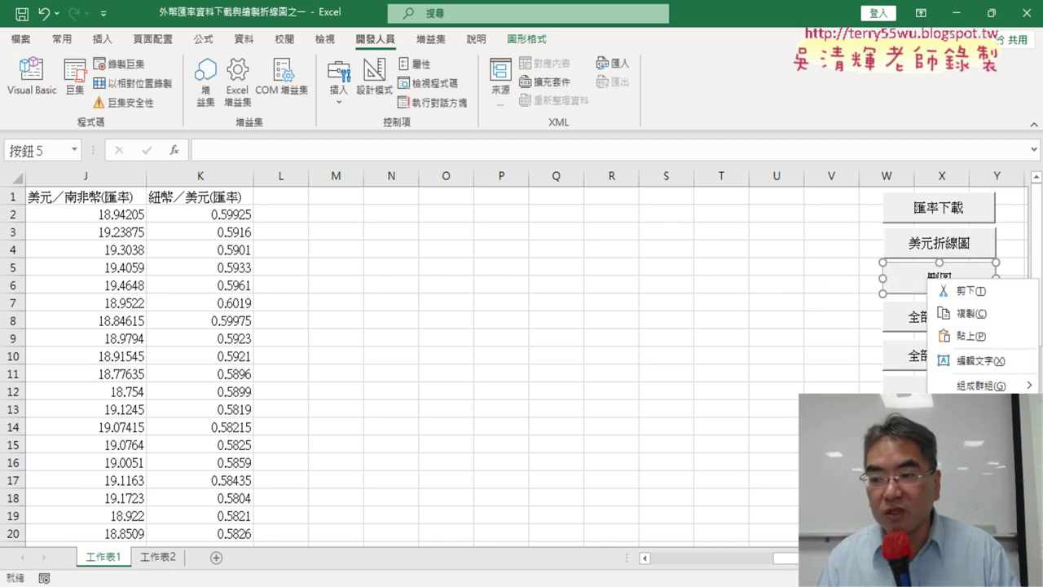
pyautogui.click(949, 386)
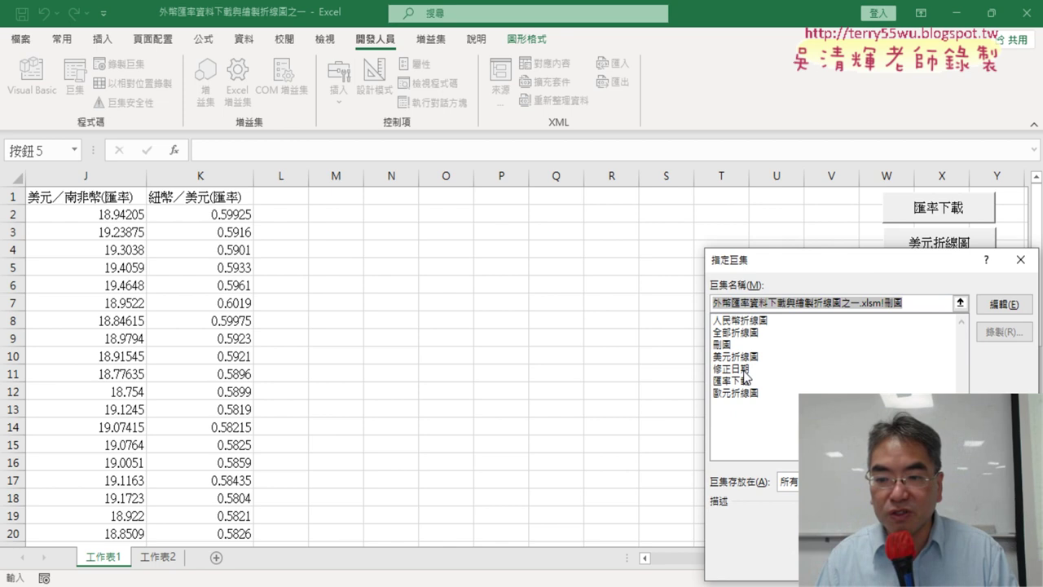
pyautogui.click(742, 321)
pyautogui.doubleClick(766, 303)
pyautogui.hotkey('ctrl', 'c')
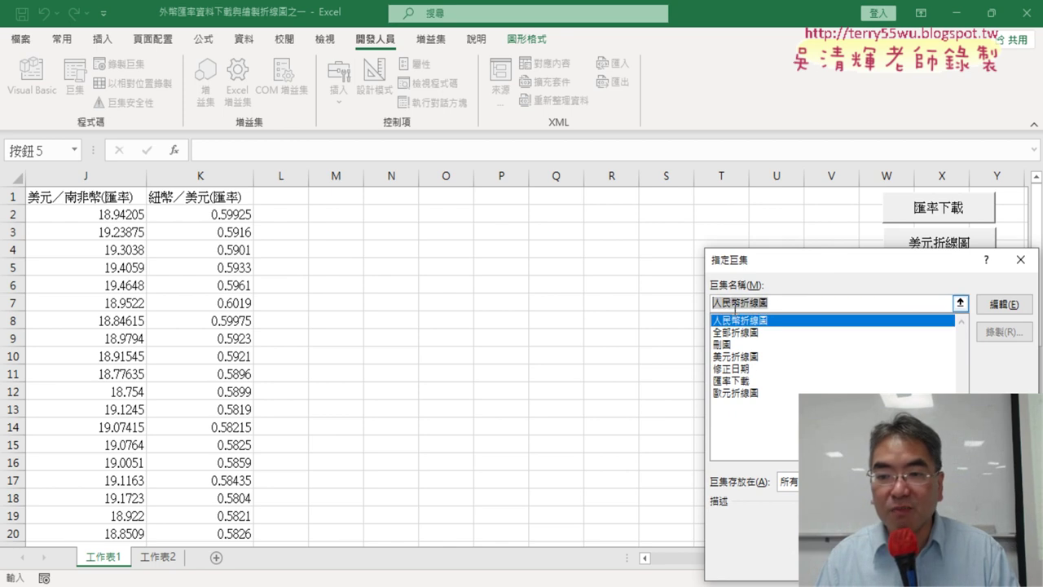
pyautogui.rightClick(740, 303)
pyautogui.click(774, 340)
pyautogui.press('Escape')
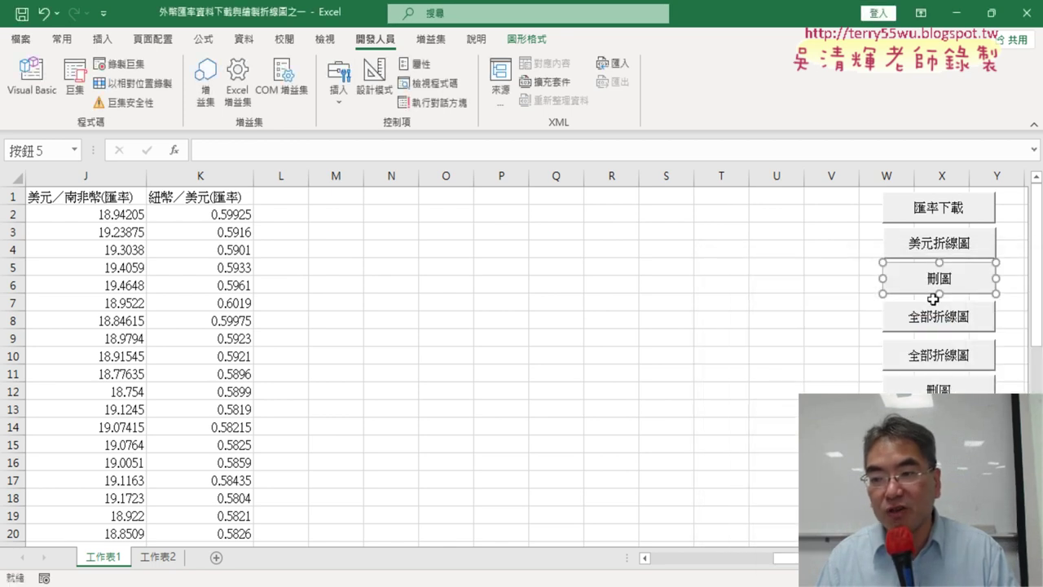
pyautogui.click(928, 285)
pyautogui.press('Delete')
pyautogui.press('Delete')
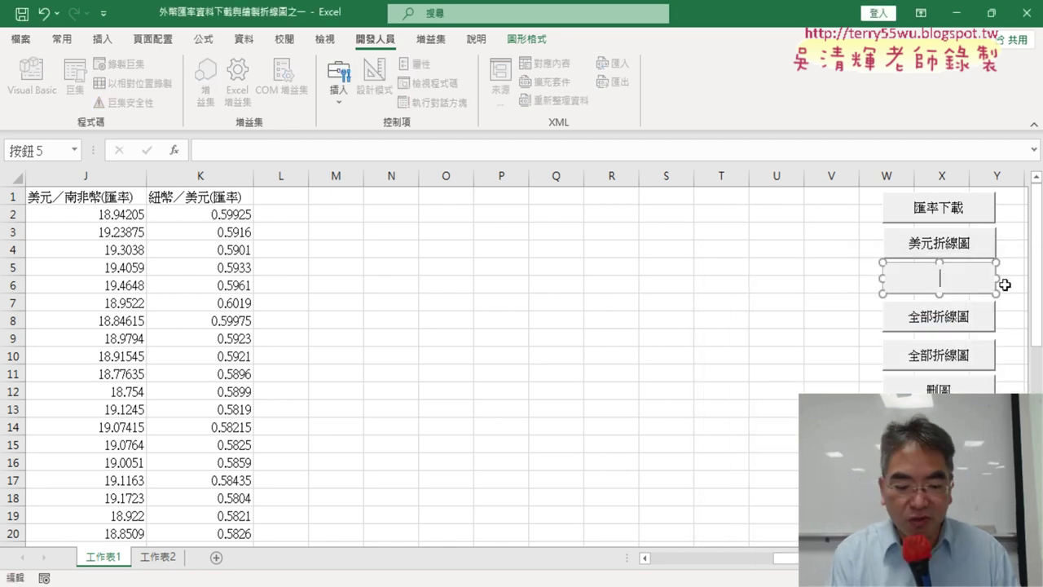
pyautogui.hotkey('ctrl', 'v')
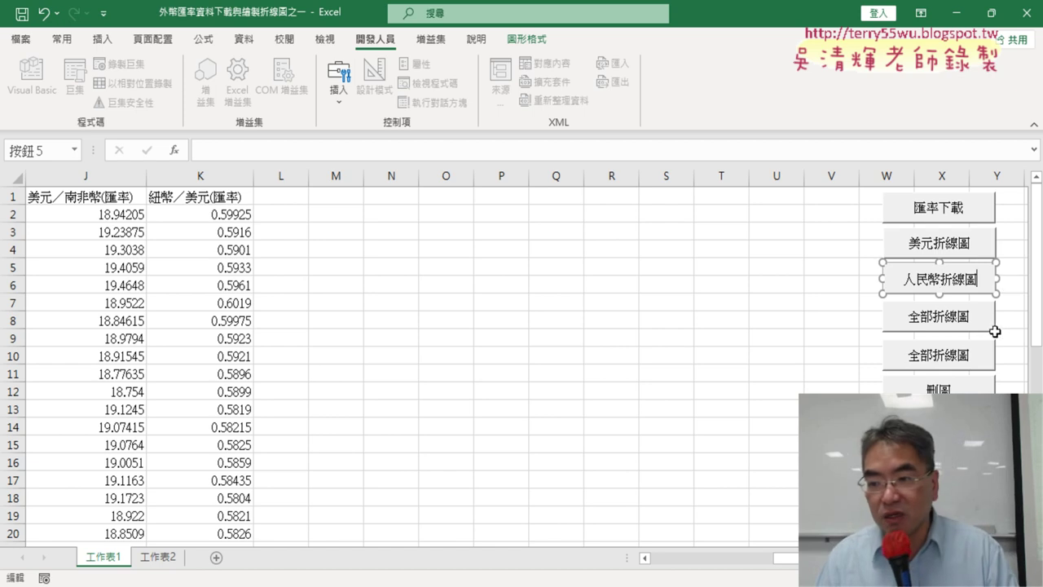
# Step: Assign the 歐元折線圖 macro to the copied 全部折線圖 button and caption it 歐元折線圖
pyautogui.rightClick(986, 330)
pyautogui.click(863, 464)
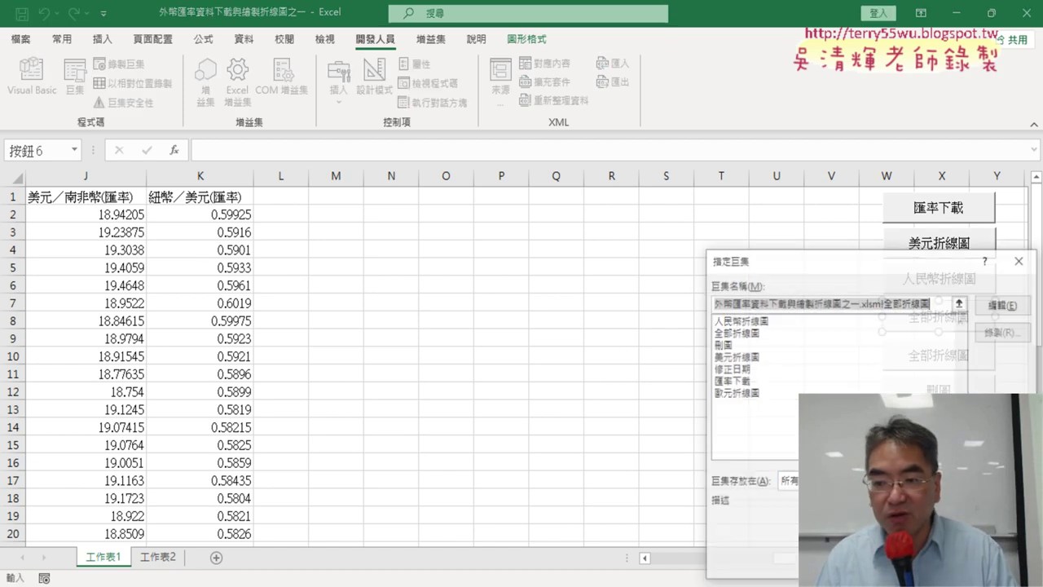
pyautogui.click(735, 392)
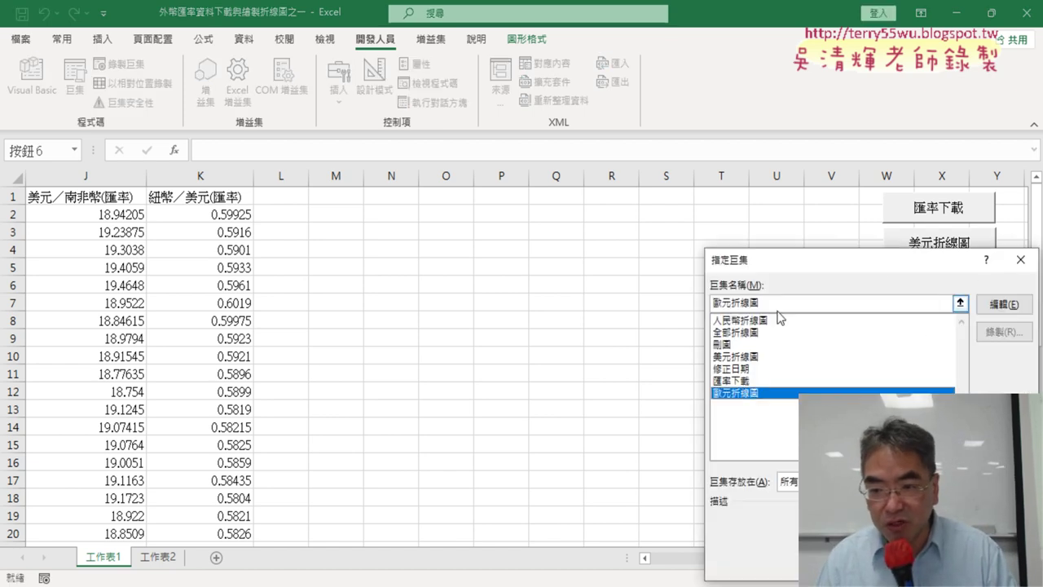
pyautogui.doubleClick(735, 303)
pyautogui.rightClick(734, 305)
pyautogui.click(766, 331)
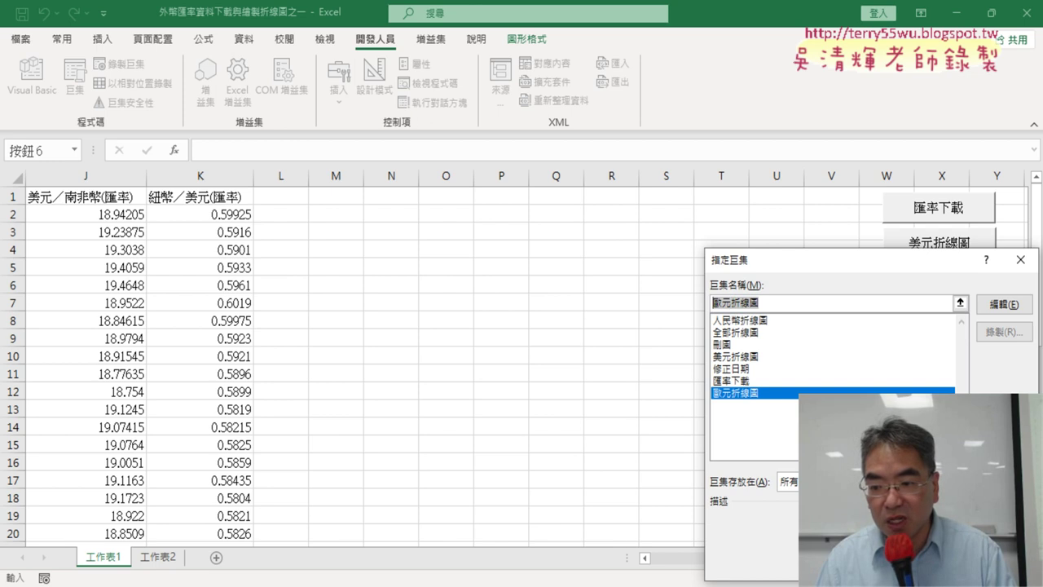
pyautogui.press('Return')
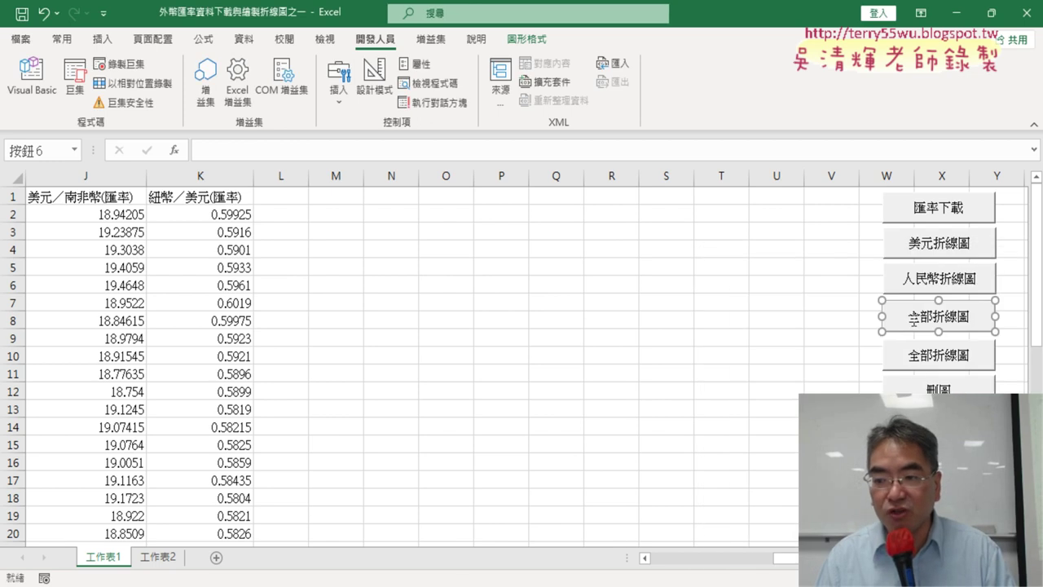
pyautogui.click(913, 319)
pyautogui.press('Delete')
pyautogui.press('Delete')
pyautogui.press('Delete')
pyautogui.press('Delete')
pyautogui.press('Delete')
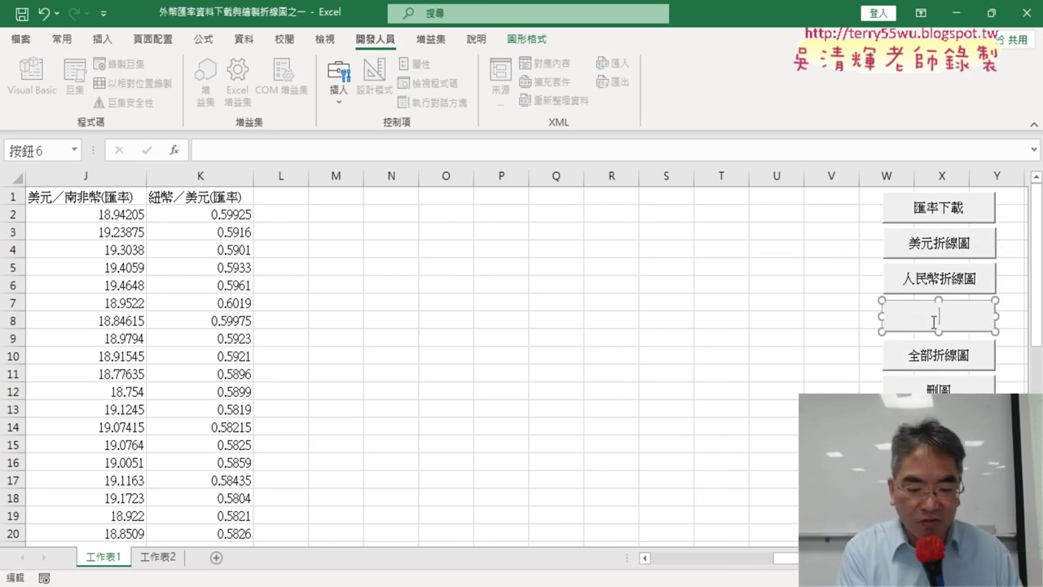
pyautogui.hotkey('ctrl', 'v')
# Step: Draw the USD and RMB charts with the 美元折線圖 and 人民幣折線圖 buttons, then open Visual Basic
pyautogui.click(446, 428)
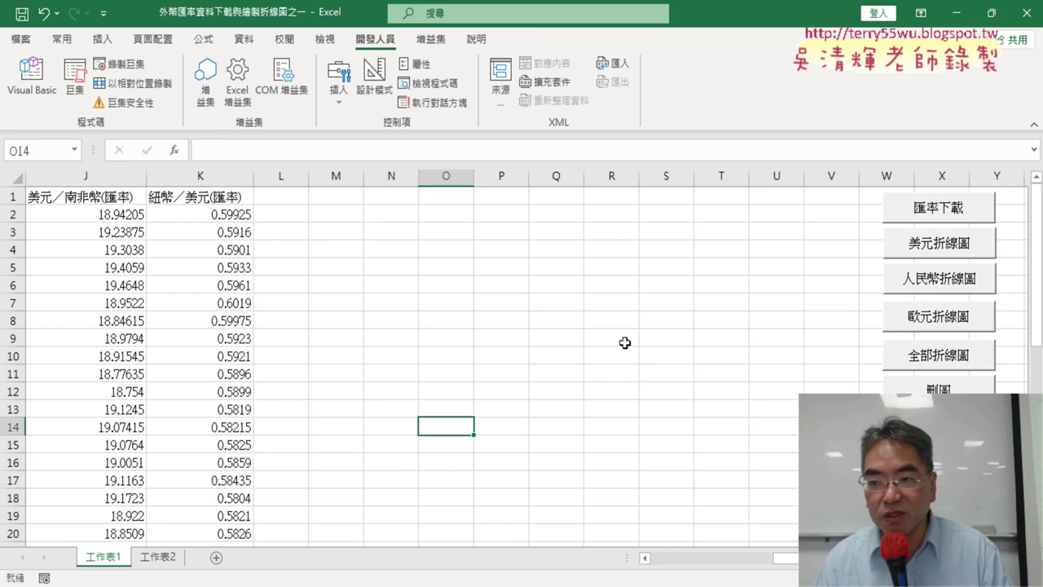
pyautogui.click(963, 250)
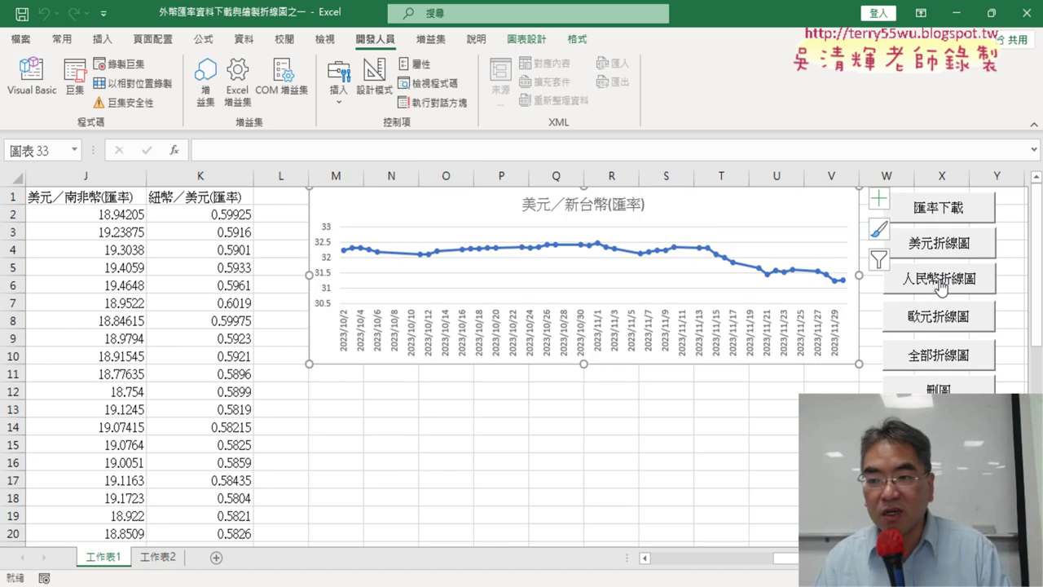
pyautogui.click(942, 280)
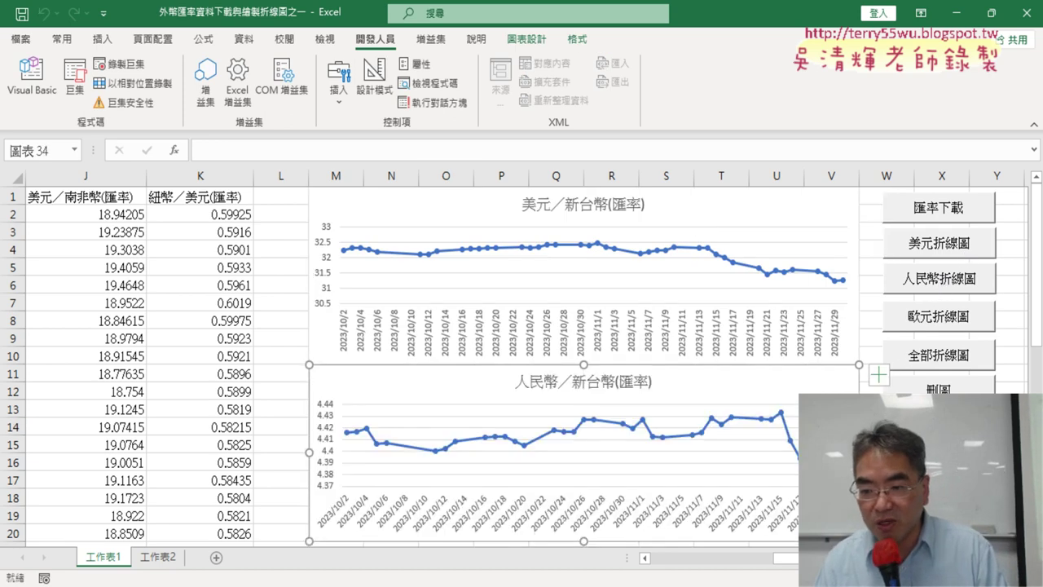
pyautogui.scroll(-1, 521, 367)
pyautogui.scroll(-1, 521, 366)
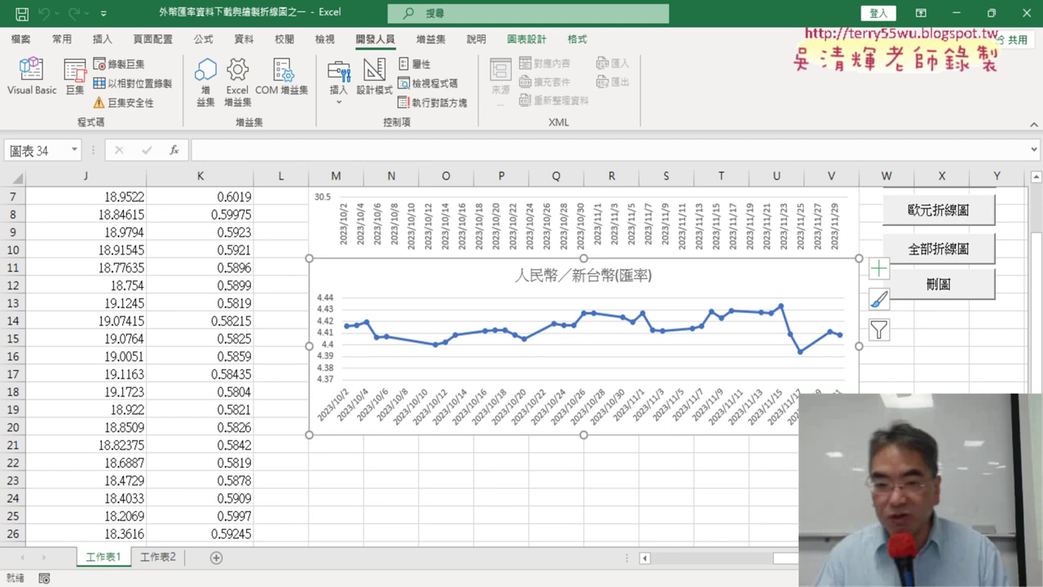
pyautogui.click(31, 78)
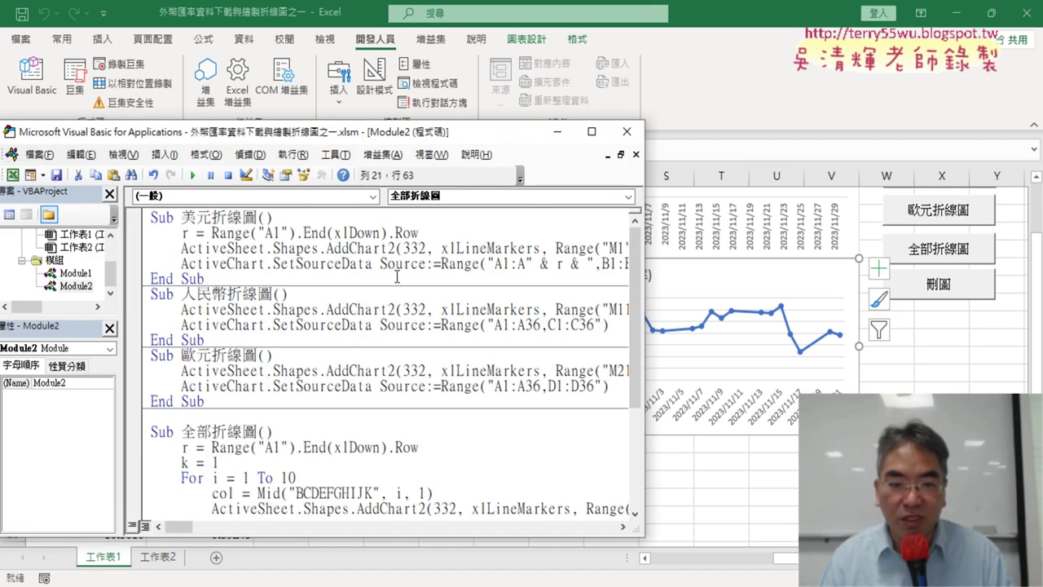
# Step: Copy the r = Range("A1").End(xlDown).Row line into the start of Sub 人民幣折線圖
pyautogui.moveTo(643, 269); pyautogui.dragTo(900, 293)
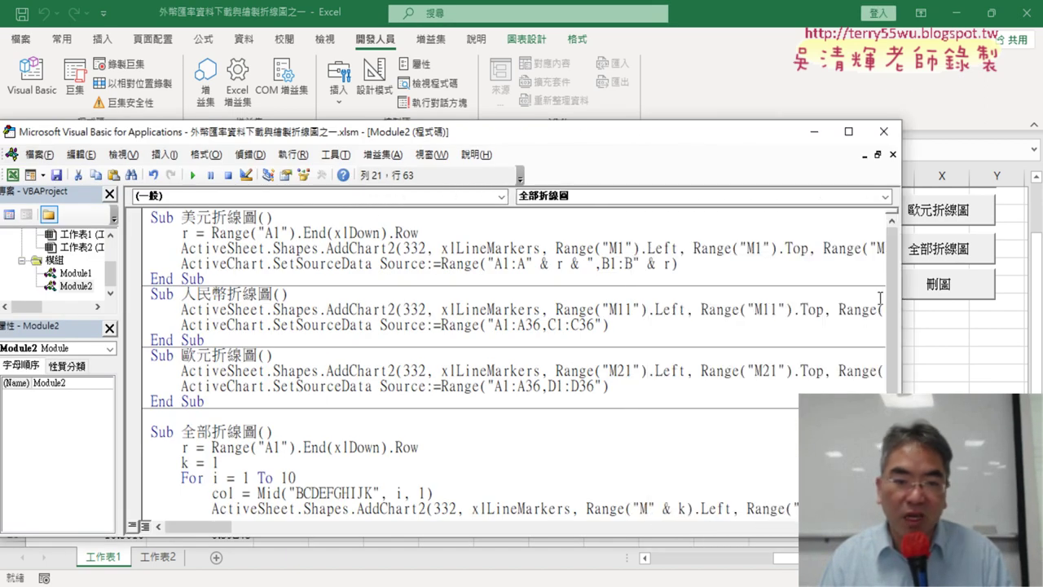
pyautogui.moveTo(419, 233); pyautogui.dragTo(162, 233)
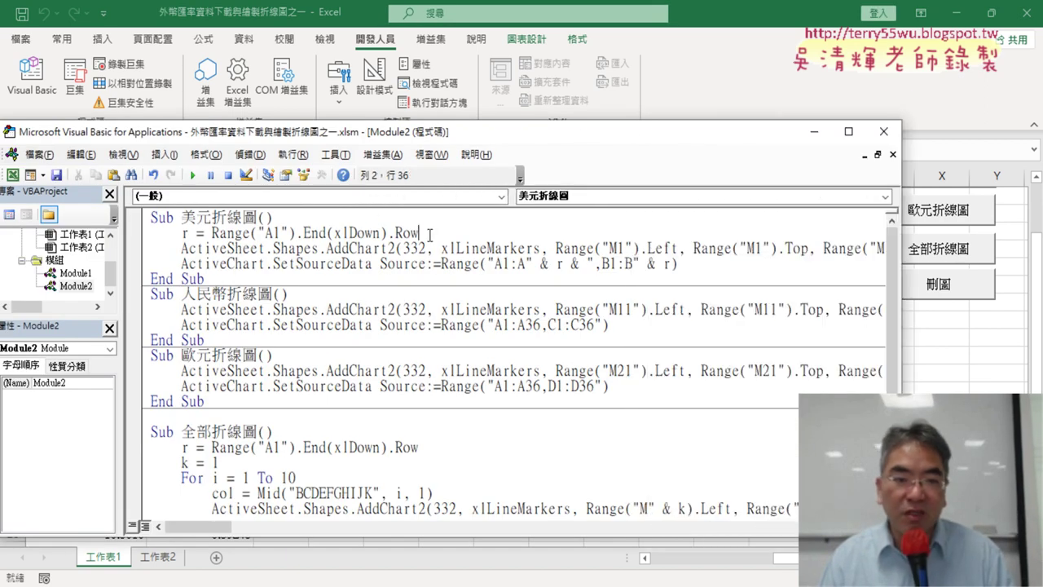
pyautogui.rightClick(200, 242)
pyautogui.click(236, 267)
pyautogui.click(303, 296)
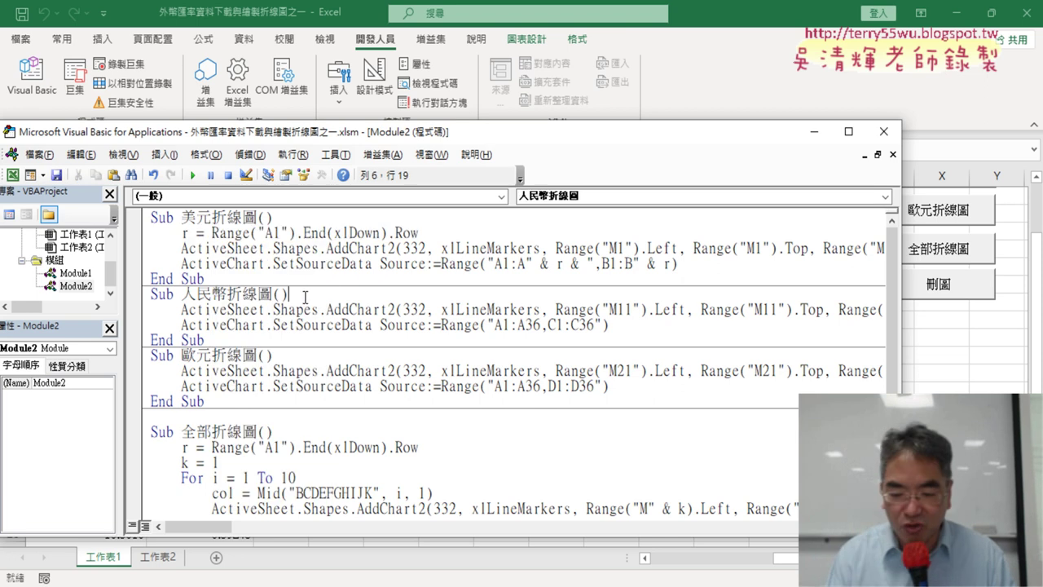
pyautogui.press('Return')
pyautogui.hotkey('ctrl', 'v')
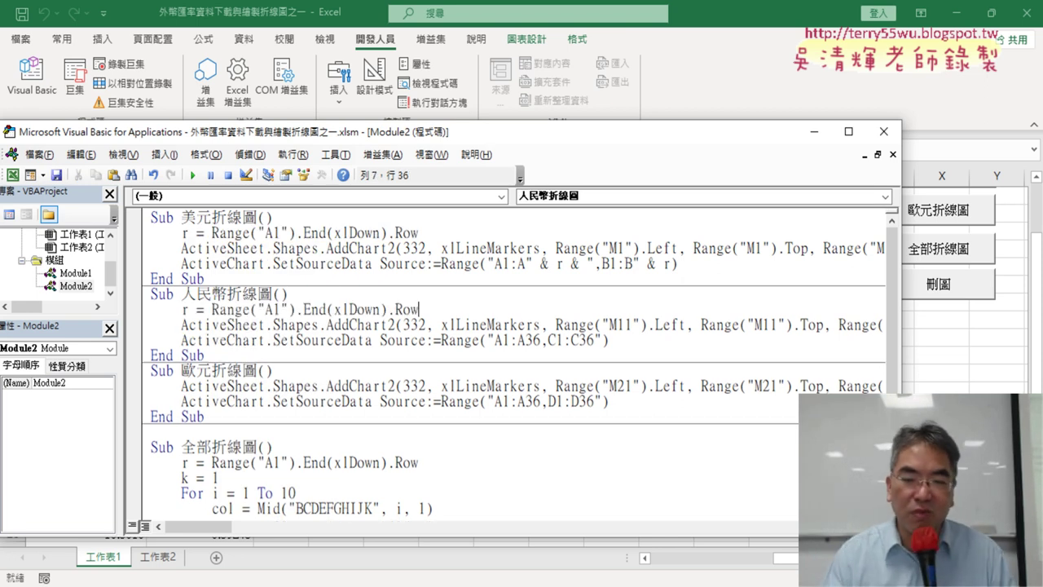
# Step: Replace both 36s in 人民幣折線圖's range so it reads "A1:A" & r & ",C1:C" & r
pyautogui.doubleClick(534, 264)
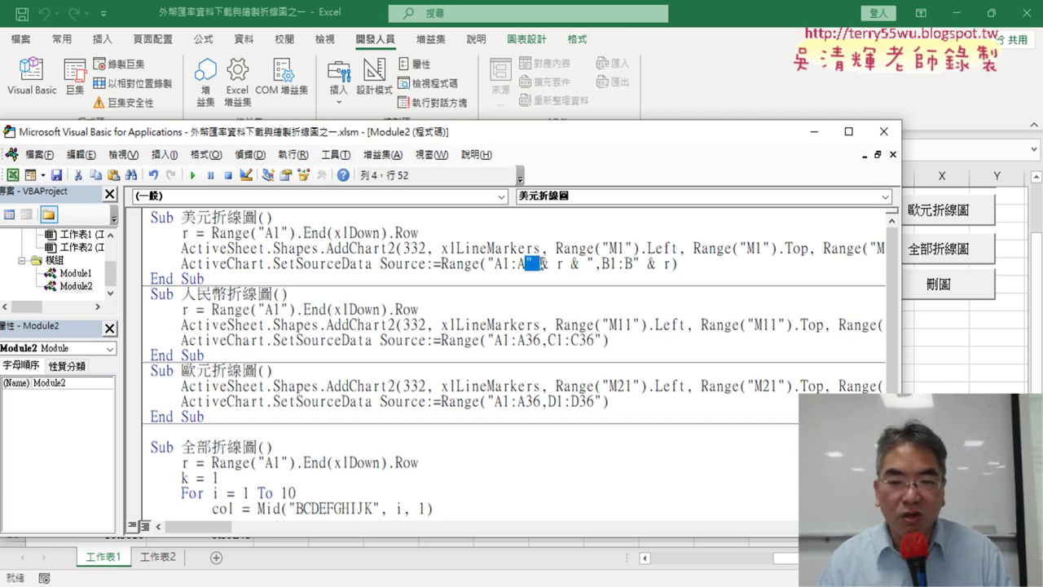
pyautogui.moveTo(534, 263); pyautogui.dragTo(595, 267)
pyautogui.rightClick(583, 272)
pyautogui.click(584, 299)
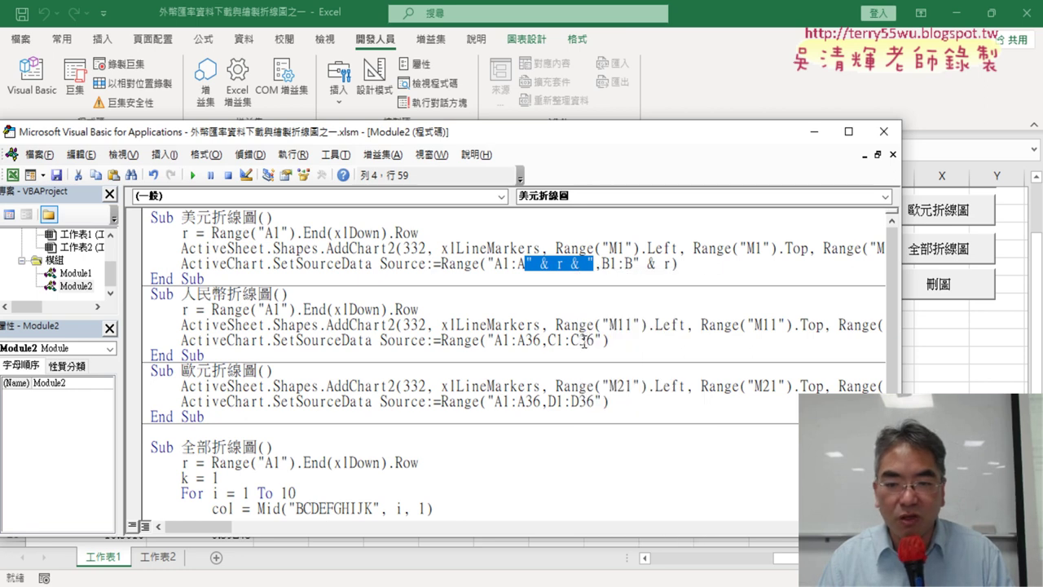
pyautogui.moveTo(539, 340); pyautogui.dragTo(530, 340)
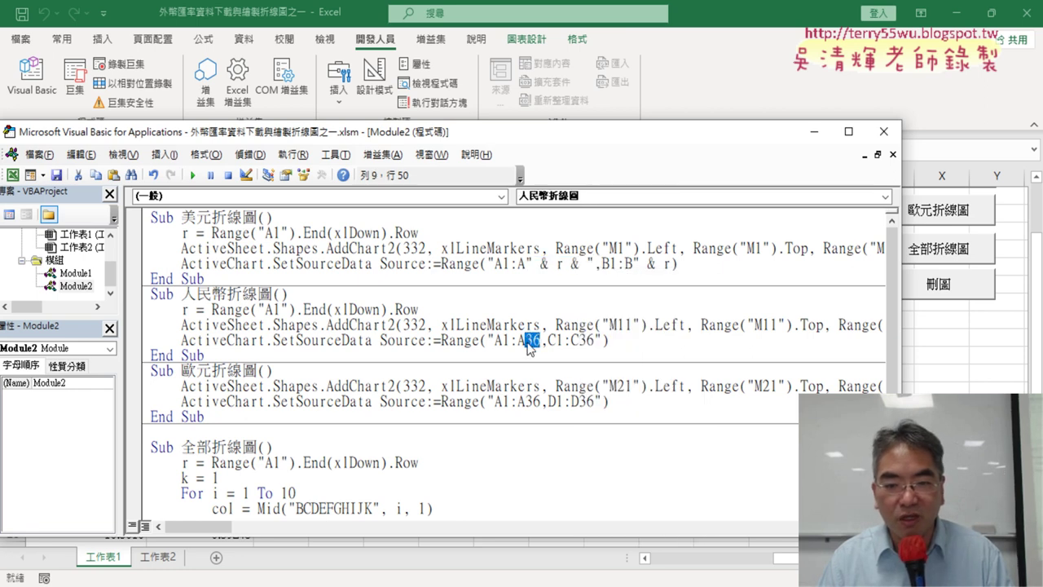
pyautogui.rightClick(530, 347)
pyautogui.write('" & r & "')
pyautogui.click(611, 135)
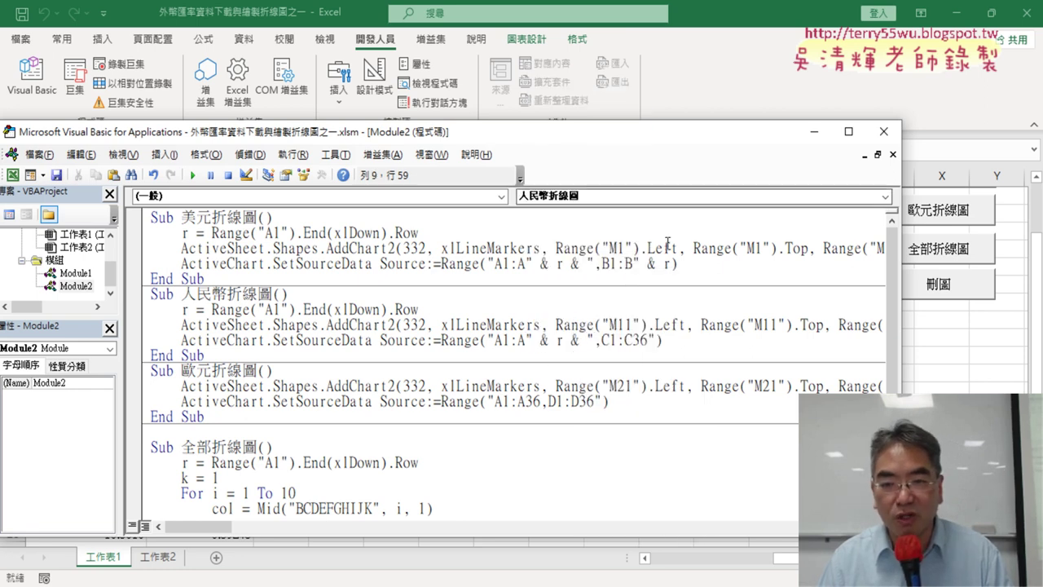
pyautogui.moveTo(652, 340); pyautogui.dragTo(634, 340)
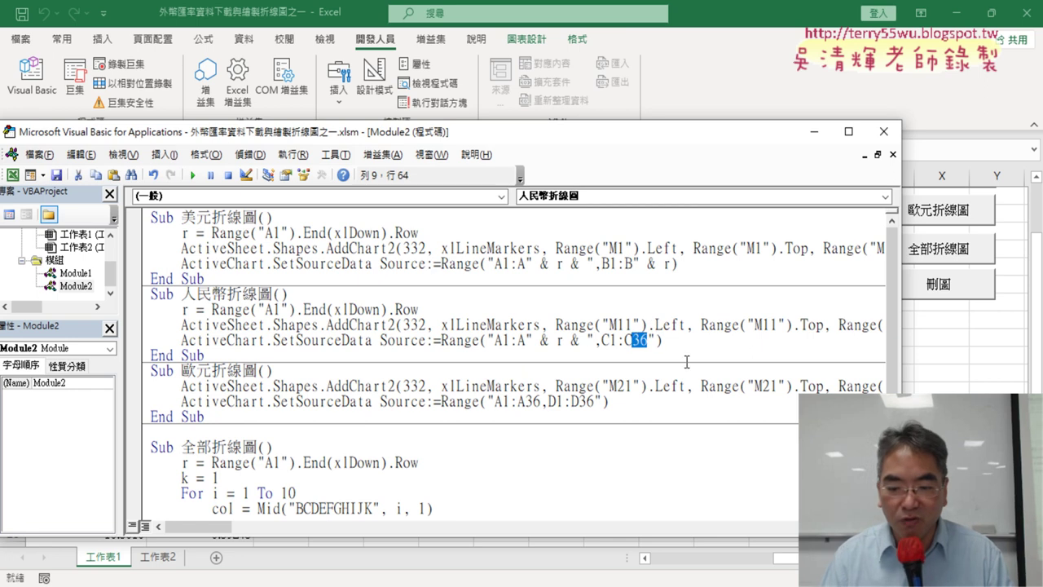
pyautogui.press('Delete')
pyautogui.press('Right')
pyautogui.write('&')
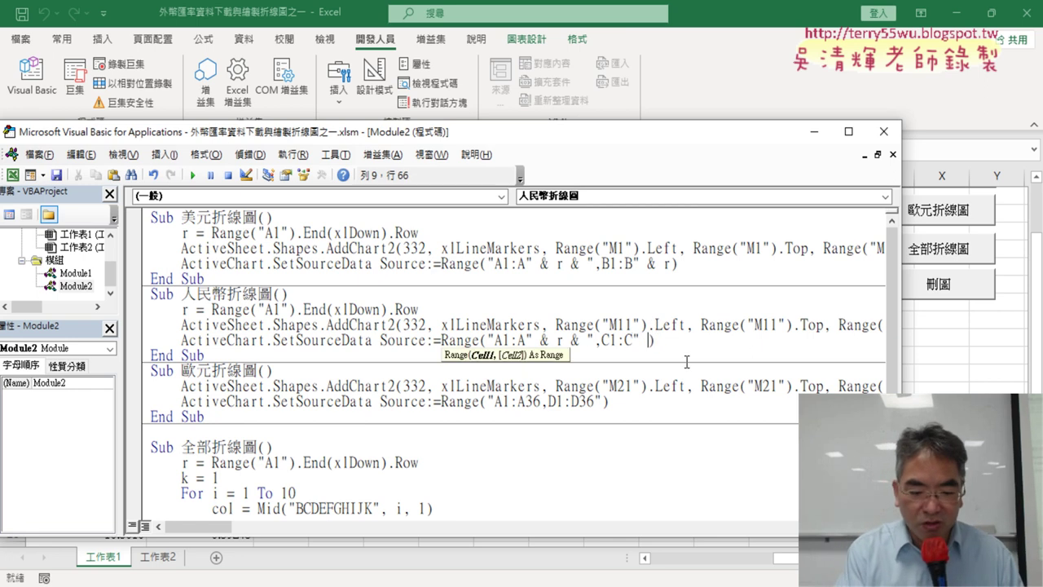
pyautogui.write(' r')
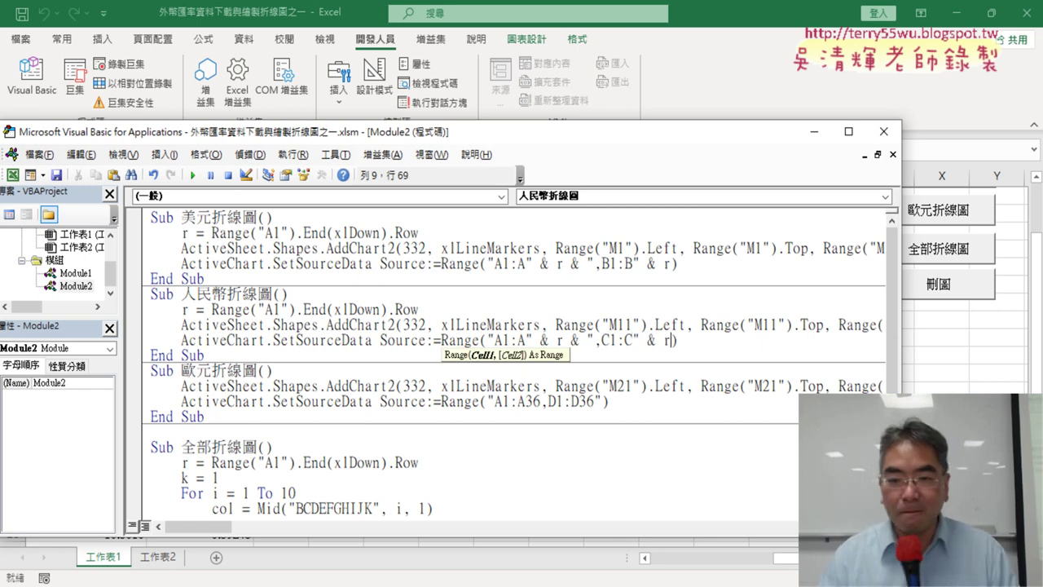
pyautogui.click(725, 294)
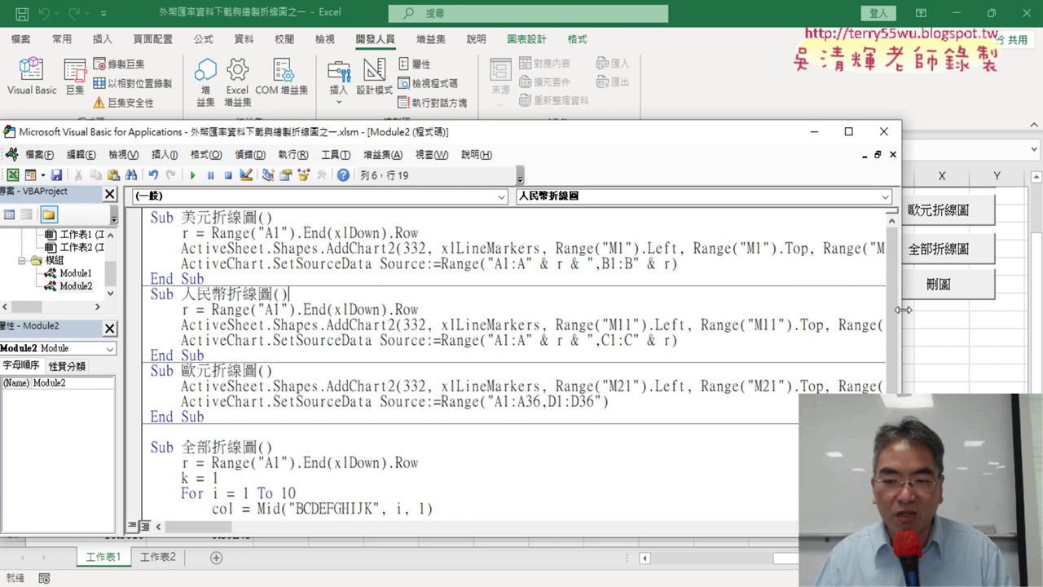
# Step: Copy the r = Range("A1").End(xlDown).Row line into a new line in 歐元折線圖
pyautogui.moveTo(903, 310); pyautogui.dragTo(972, 310)
pyautogui.click(338, 372)
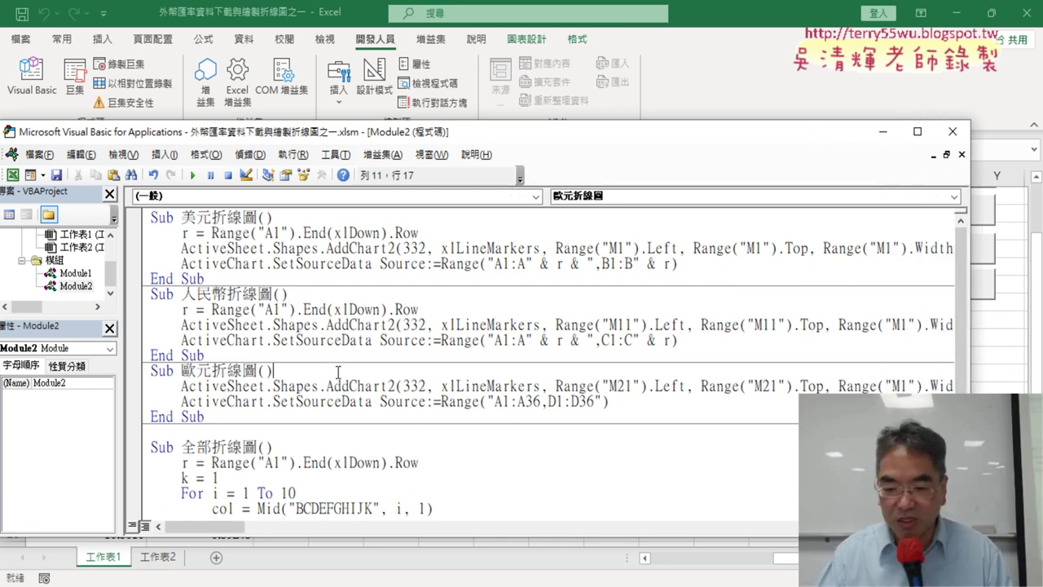
pyautogui.press('Return')
pyautogui.moveTo(431, 315); pyautogui.dragTo(144, 317)
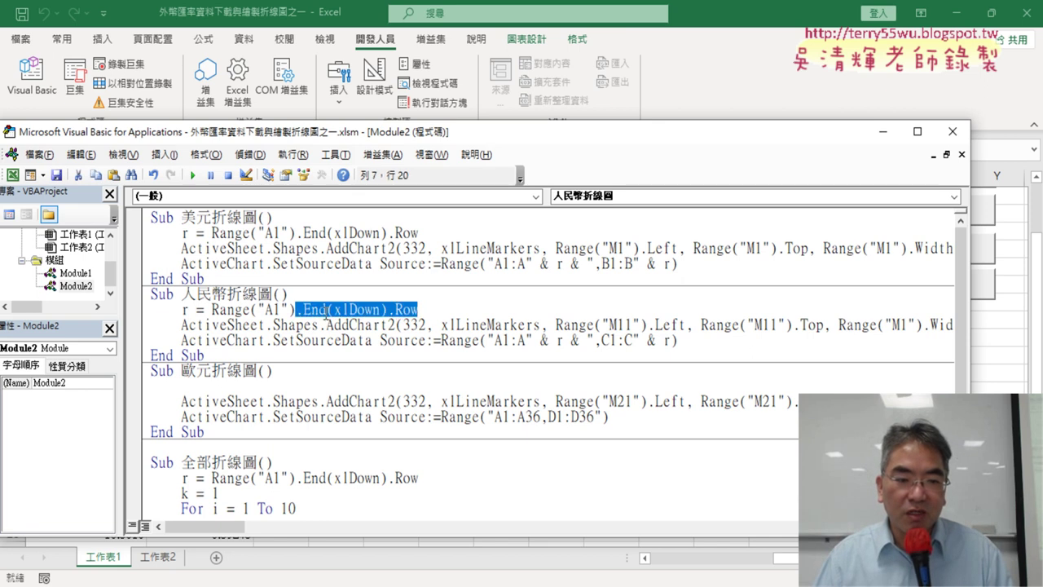
pyautogui.rightClick(297, 310)
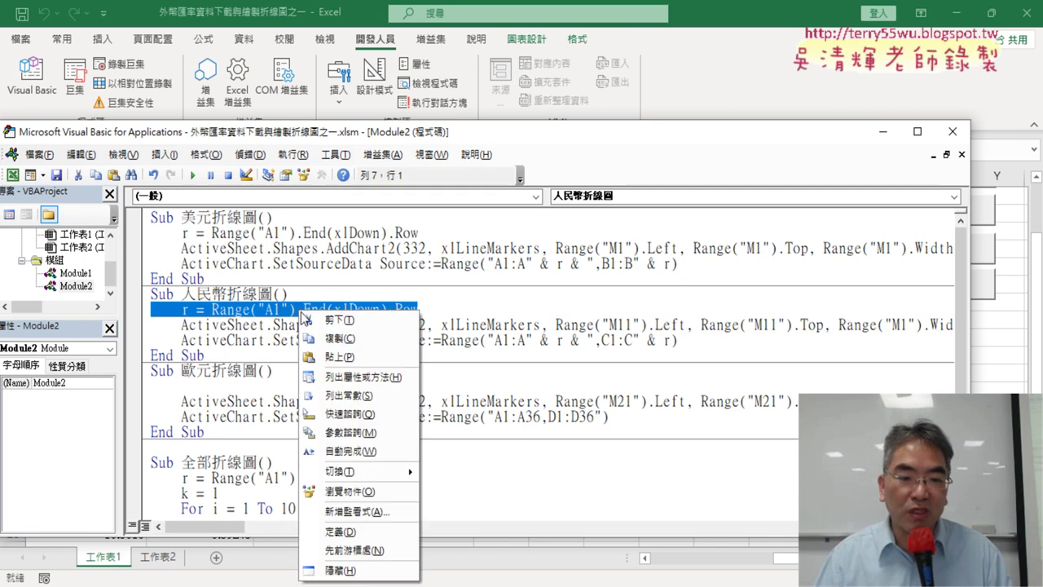
pyautogui.click(323, 338)
pyautogui.click(185, 390)
pyautogui.rightClick(187, 388)
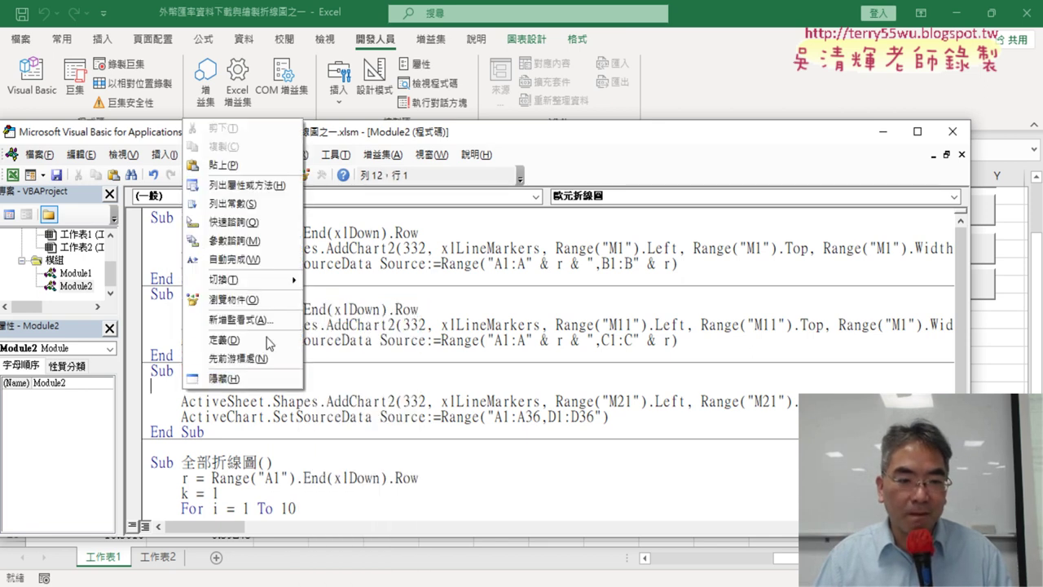
pyautogui.click(259, 167)
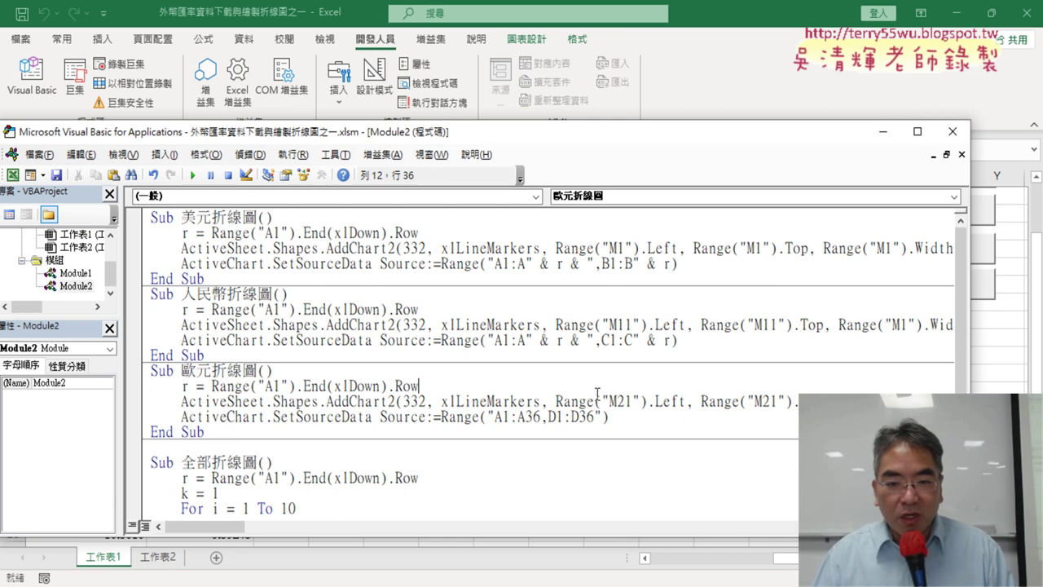
# Step: Replace both 36s in 歐元折線圖's range so it reads "A1:A" & r & ",D1:D" & r
pyautogui.moveTo(524, 340); pyautogui.dragTo(592, 334)
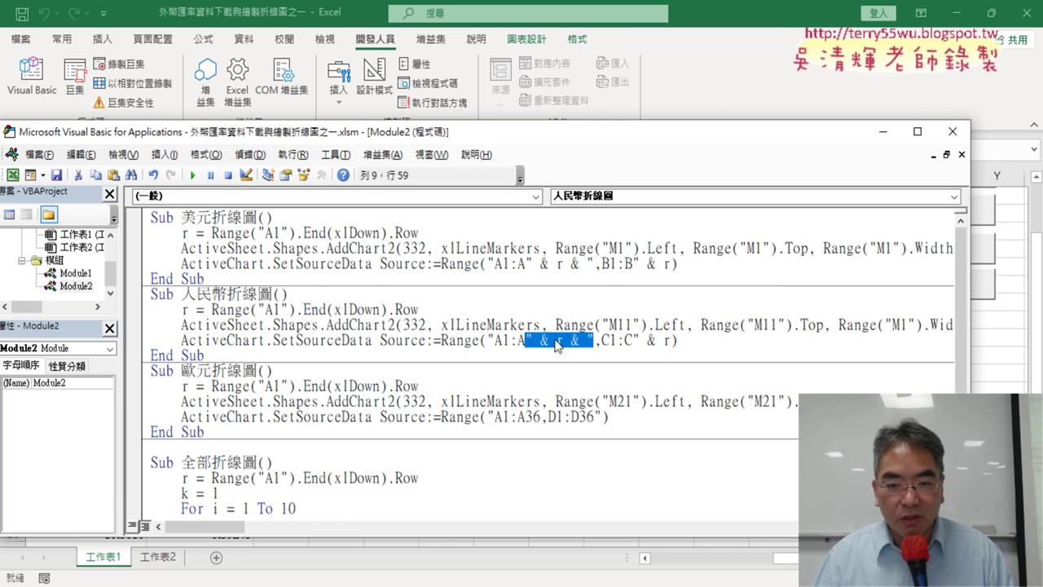
pyautogui.rightClick(557, 346)
pyautogui.click(601, 93)
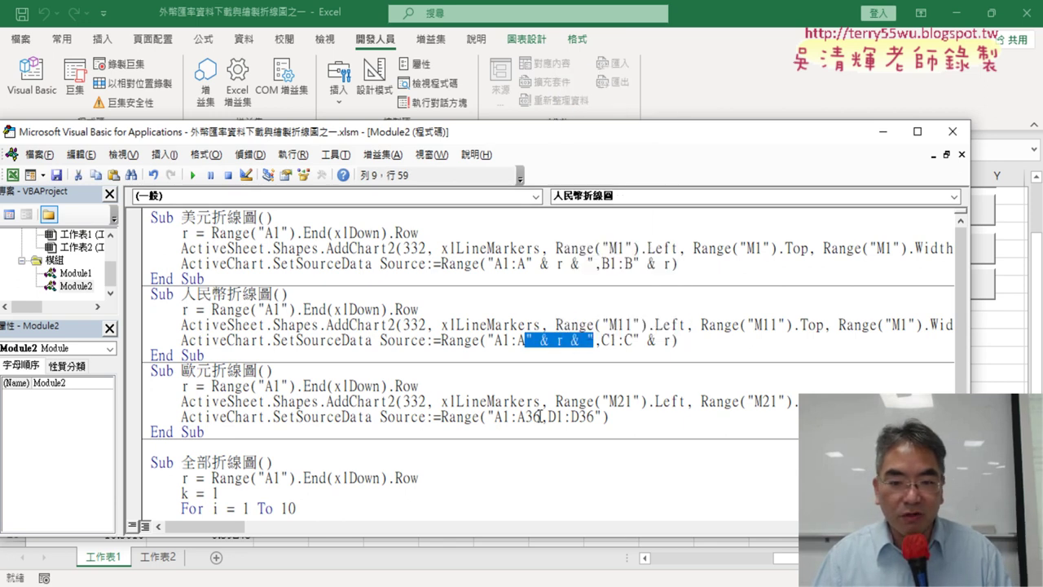
pyautogui.moveTo(540, 417); pyautogui.dragTo(525, 416)
pyautogui.rightClick(531, 420)
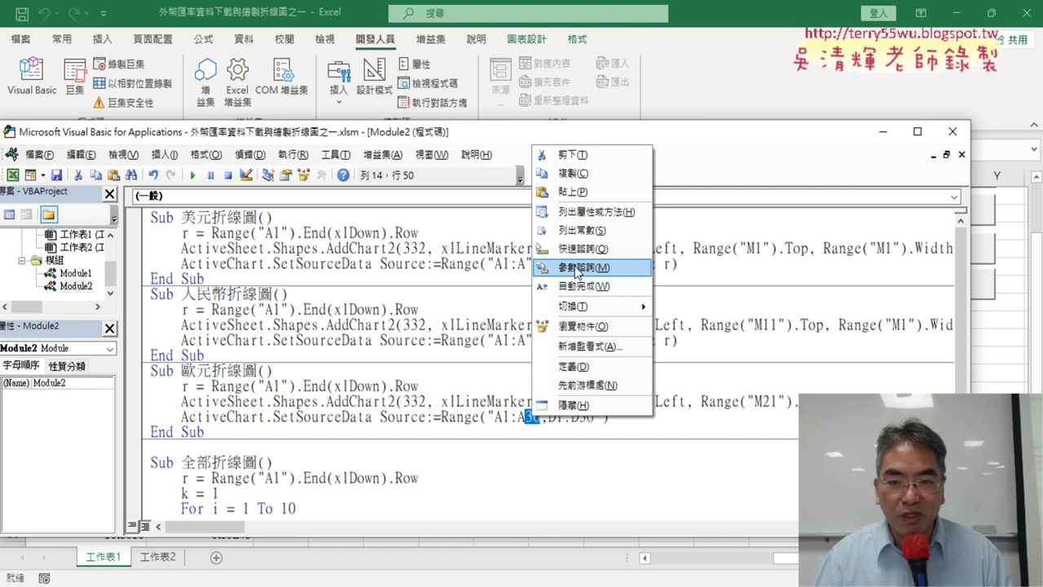
pyautogui.click(574, 189)
pyautogui.moveTo(648, 417); pyautogui.dragTo(635, 417)
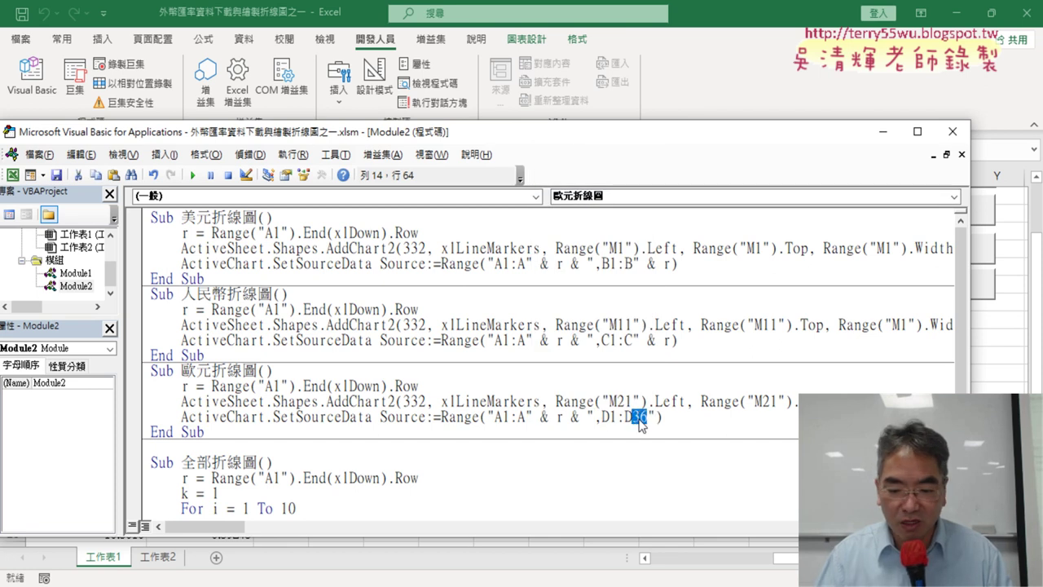
pyautogui.press('Delete')
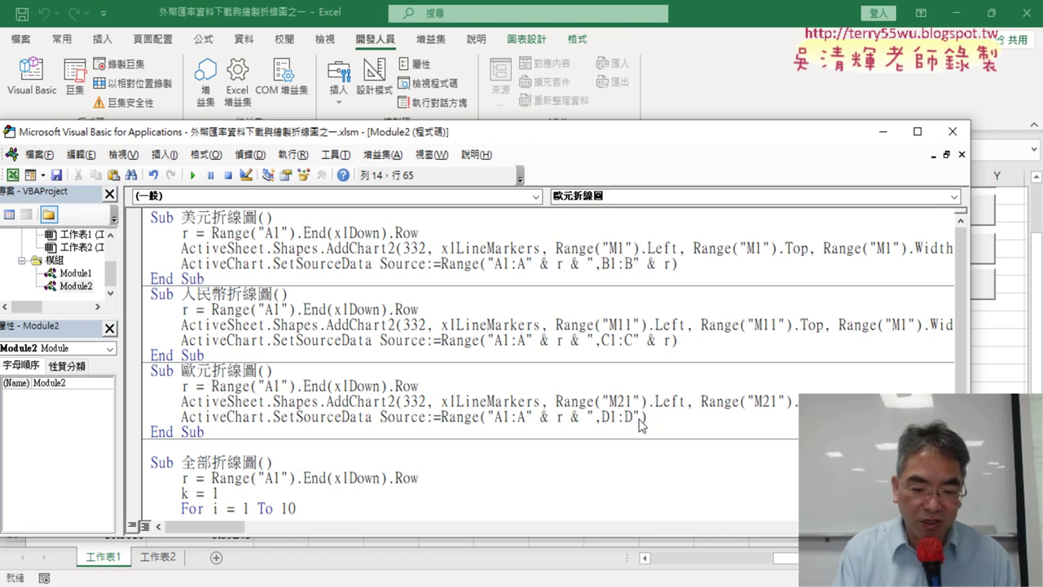
pyautogui.write('&')
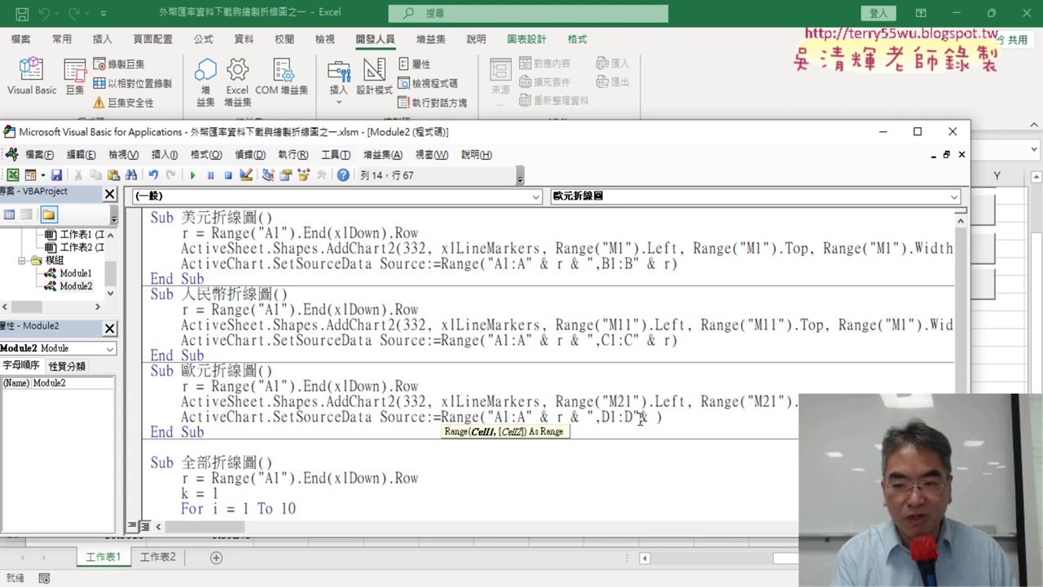
pyautogui.write(' r')
pyautogui.click(641, 417)
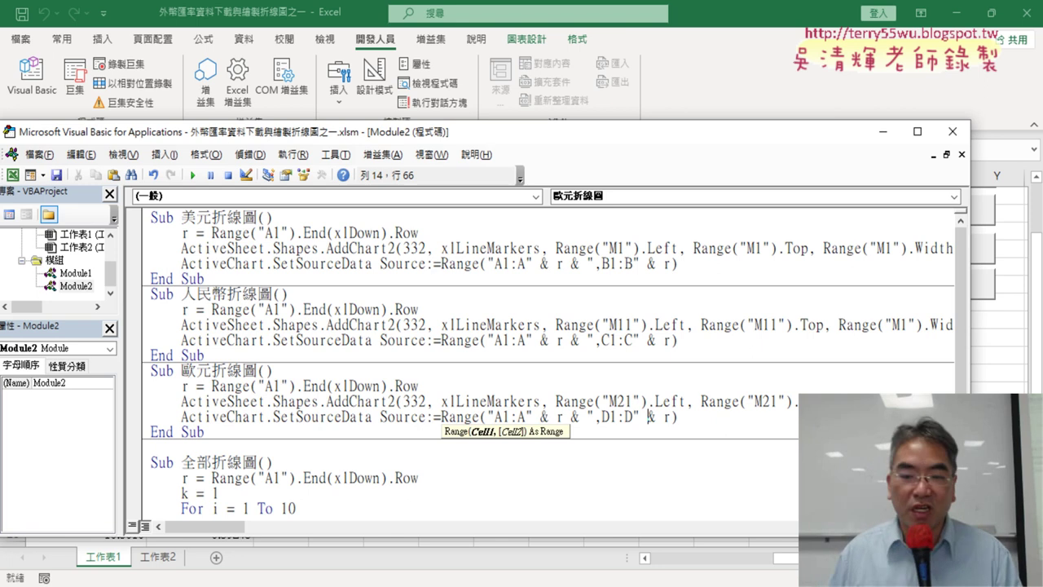
pyautogui.click(704, 294)
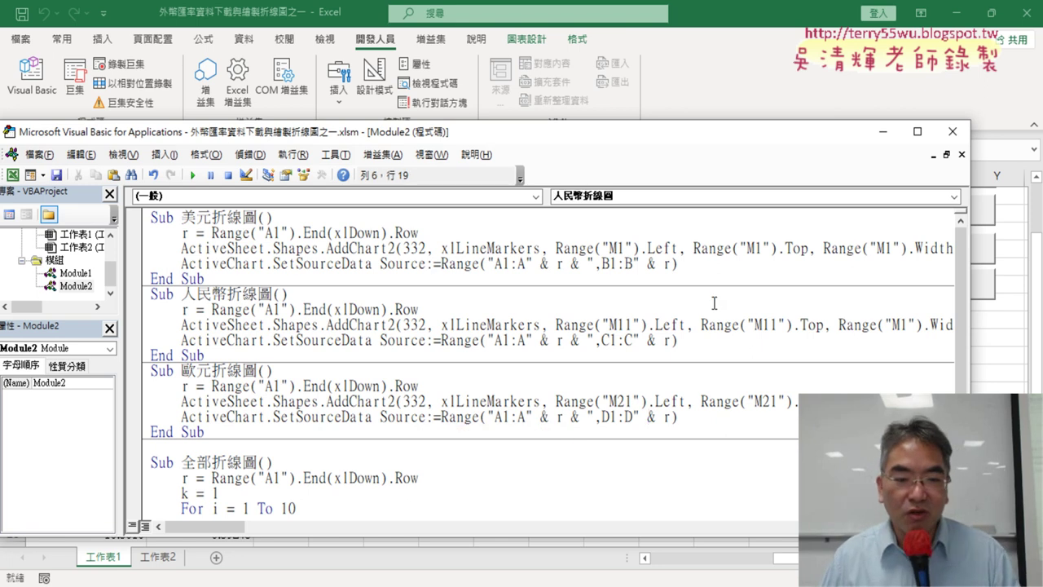
# Step: Scroll down Module2 to review the 人民幣折線圖 and 歐元折線圖 macro code
pyautogui.scroll(-2, 713, 303)
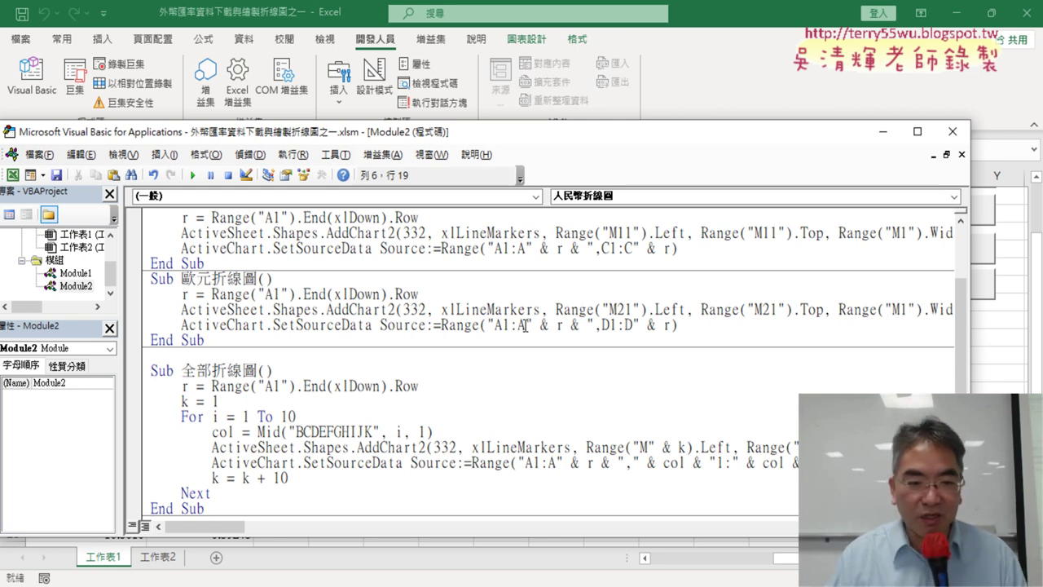
# Step: Clear the sheet with 刪圖, then draw the USD, RMB and EUR charts from their buttons
pyautogui.click(997, 350)
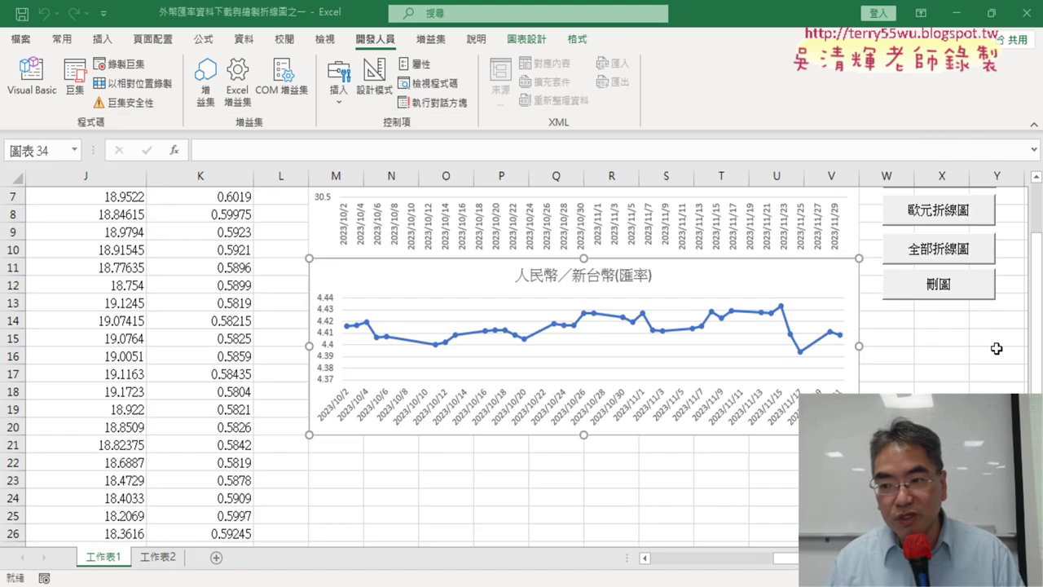
pyautogui.scroll(3, 997, 350)
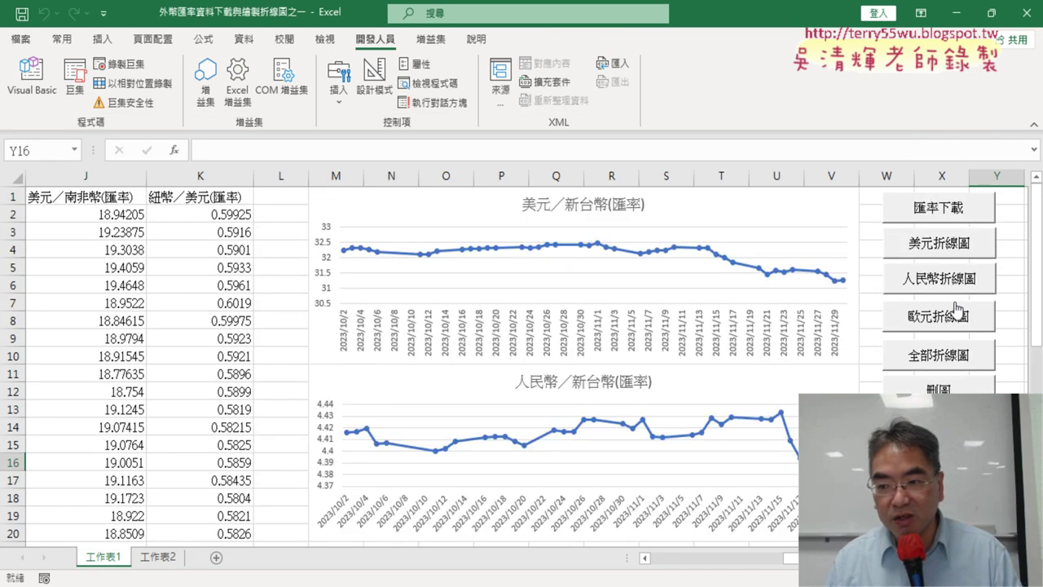
pyautogui.click(939, 386)
pyautogui.click(937, 244)
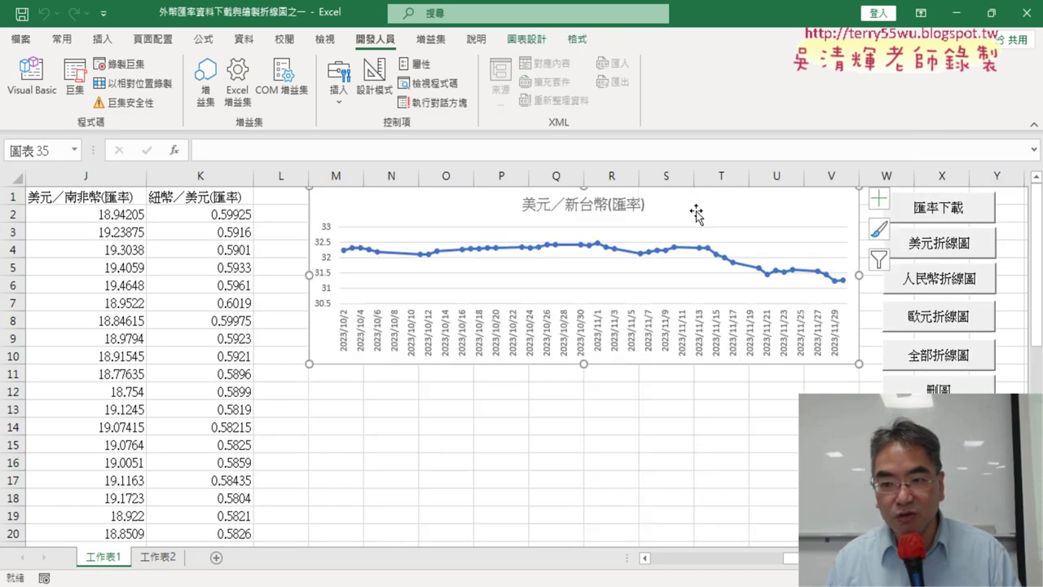
pyautogui.click(945, 281)
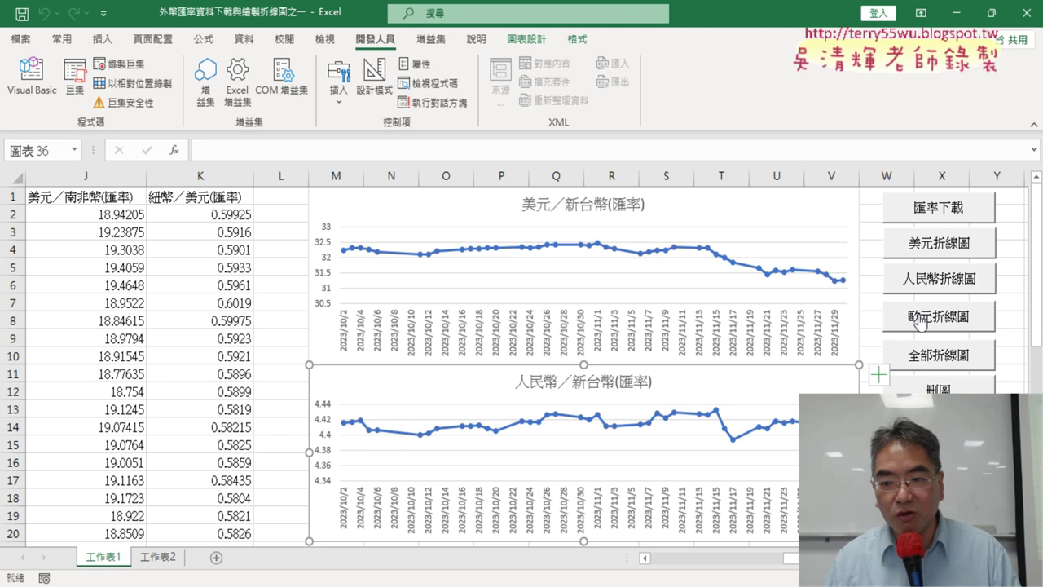
pyautogui.click(920, 320)
pyautogui.scroll(-3, 726, 440)
pyautogui.scroll(-2, 722, 443)
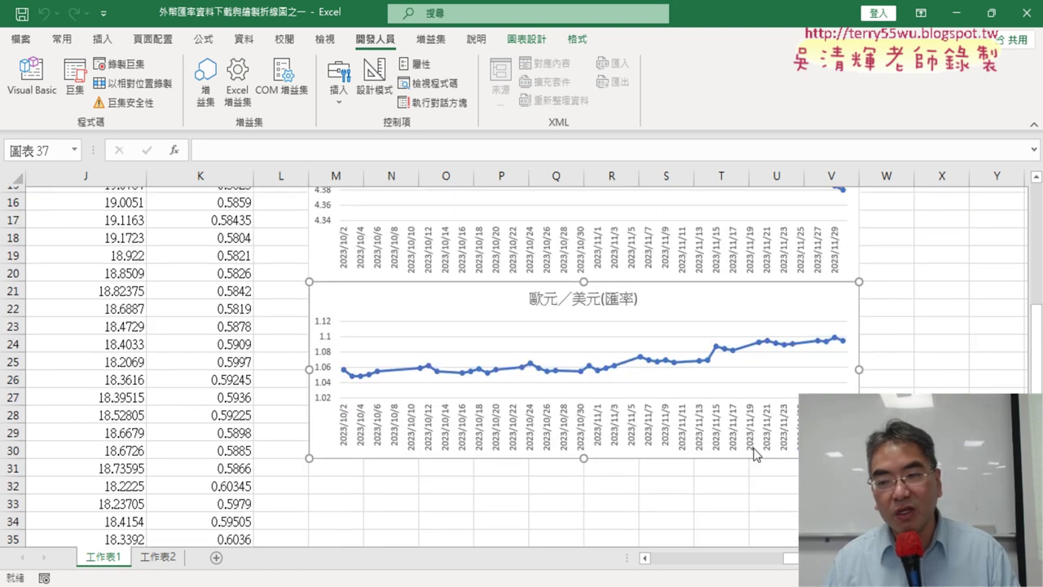
pyautogui.scroll(5, 754, 454)
# Step: Clear and redraw all charts with 全部折線圖, then test 美元折線圖 and delete its chart
pyautogui.click(952, 390)
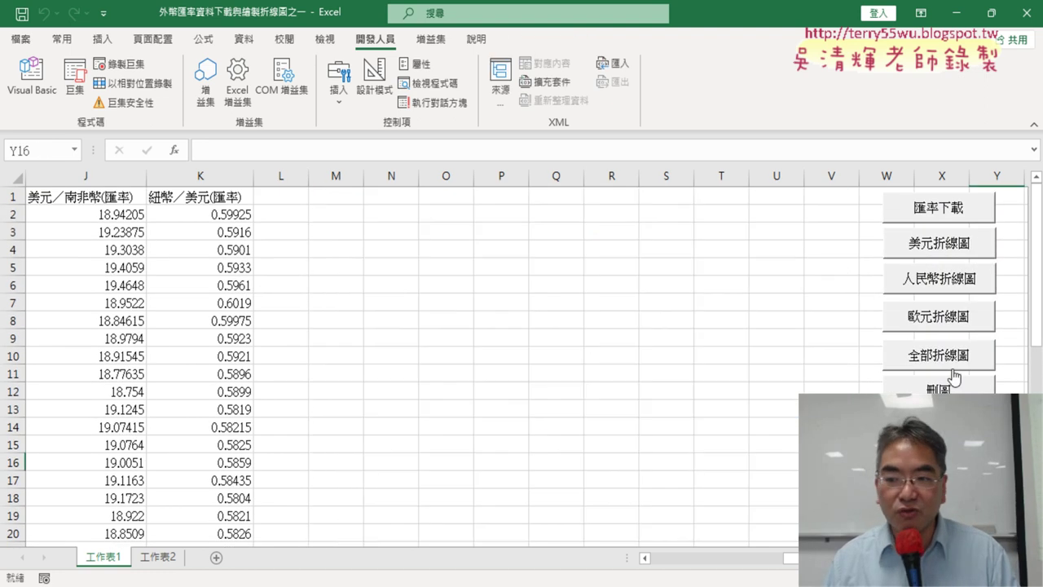
pyautogui.click(937, 354)
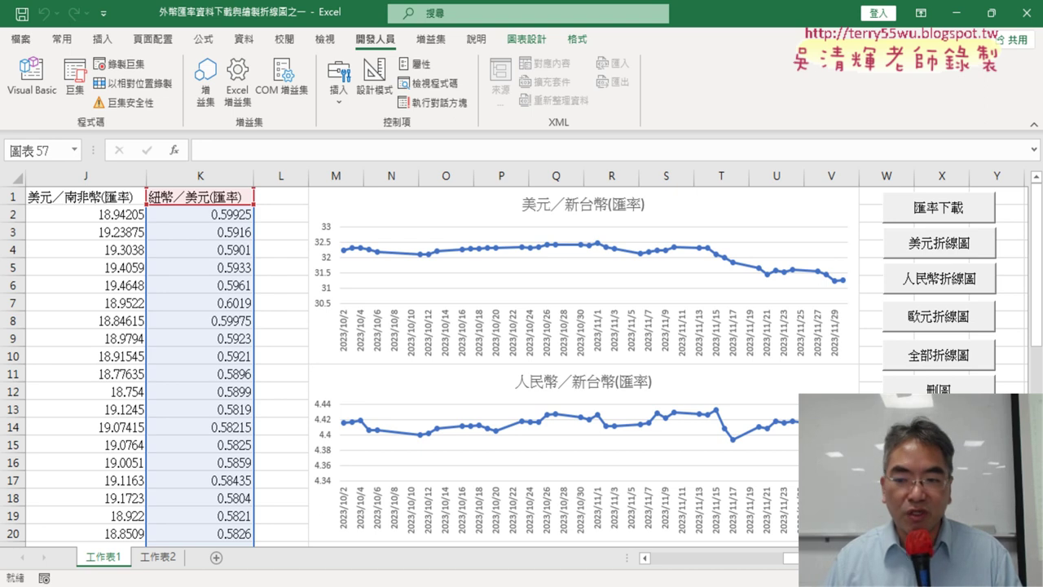
pyautogui.click(953, 390)
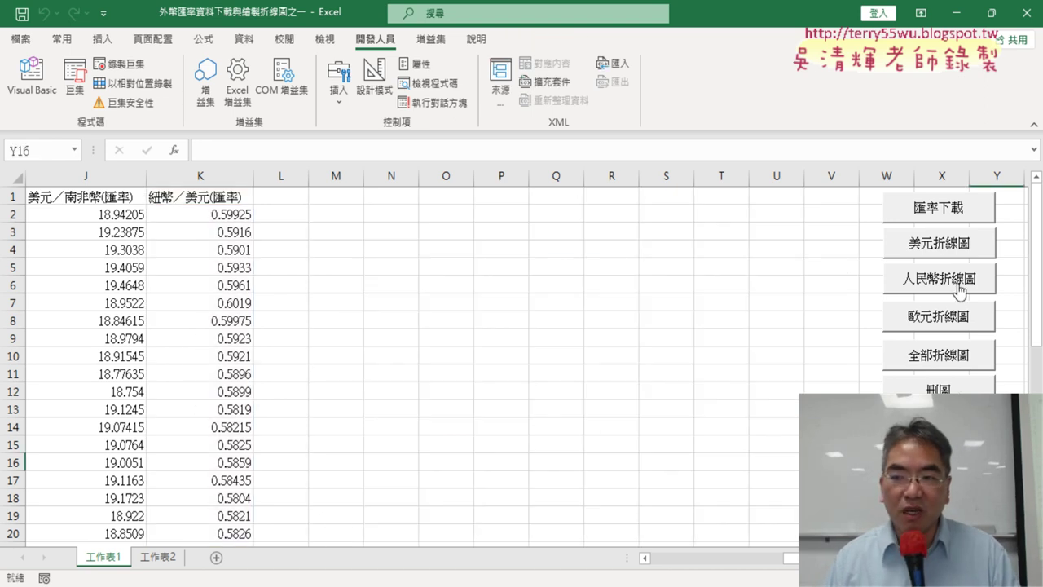
pyautogui.click(953, 244)
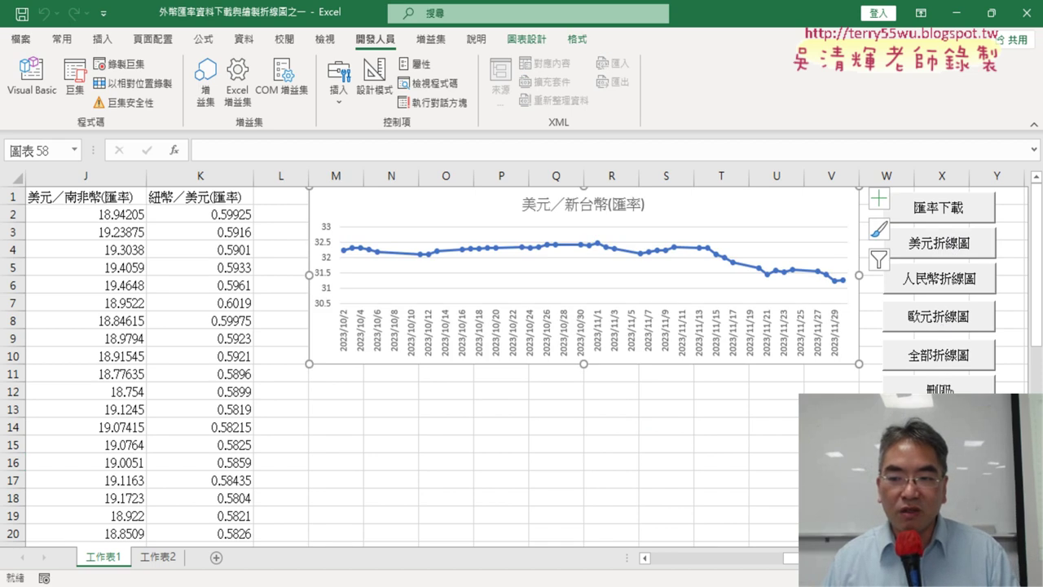
pyautogui.click(939, 386)
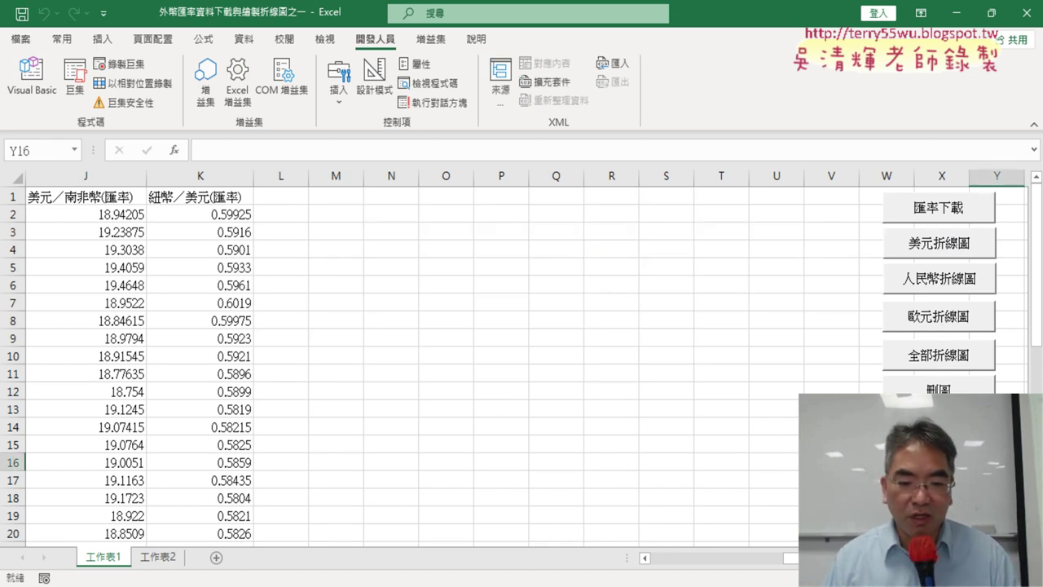
# Step: Highlight lesson items 04 and 05 in the Moodle 公告 post, then return to Excel
pyautogui.moveTo(539, 586)
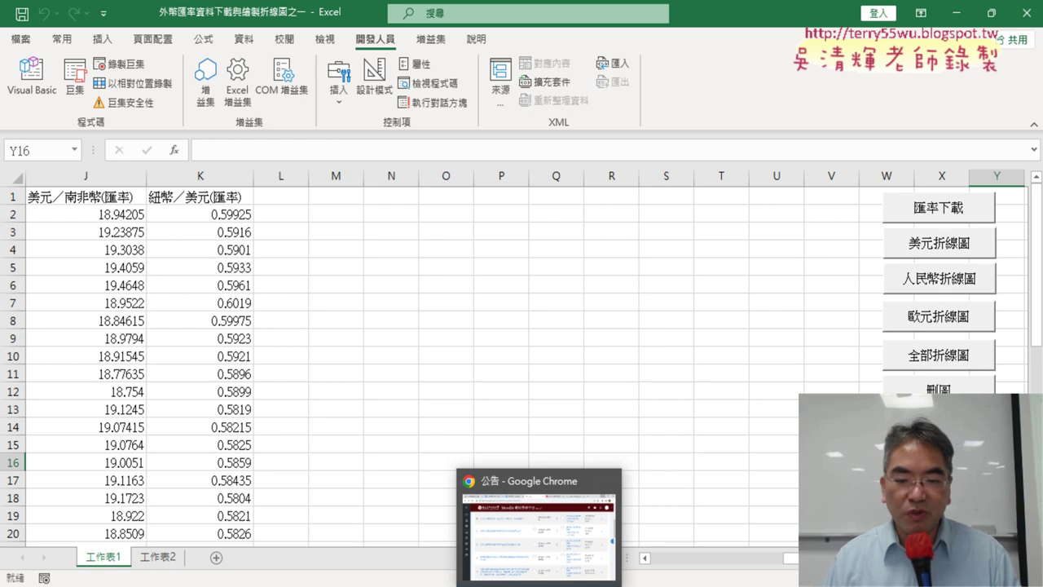
pyautogui.click(539, 538)
pyautogui.scroll(2, 410, 214)
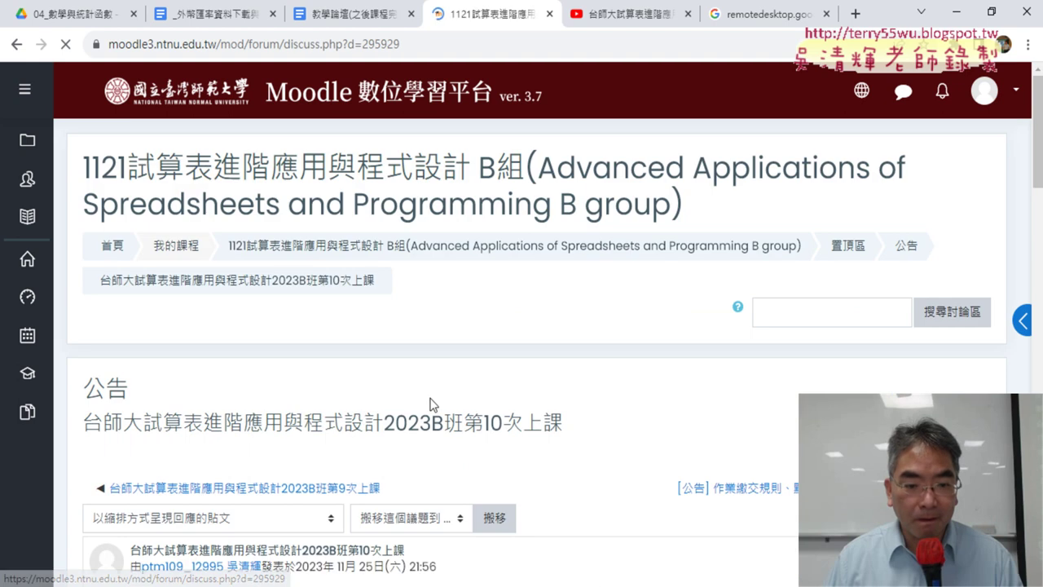
pyautogui.scroll(-3, 470, 380)
pyautogui.scroll(-2, 371, 346)
pyautogui.moveTo(311, 343); pyautogui.dragTo(134, 299)
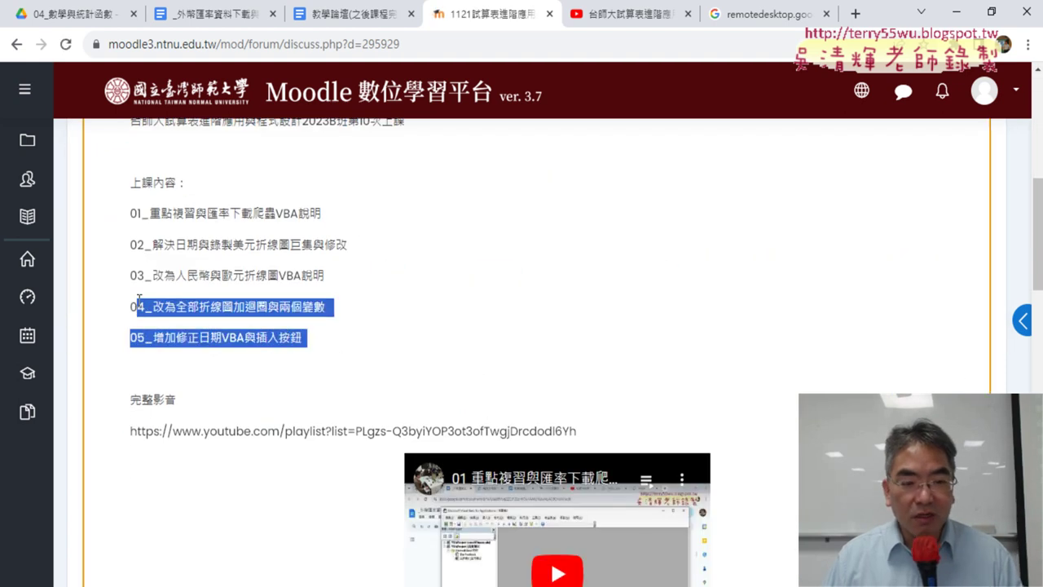
pyautogui.hotkey('alt', 'Tab')
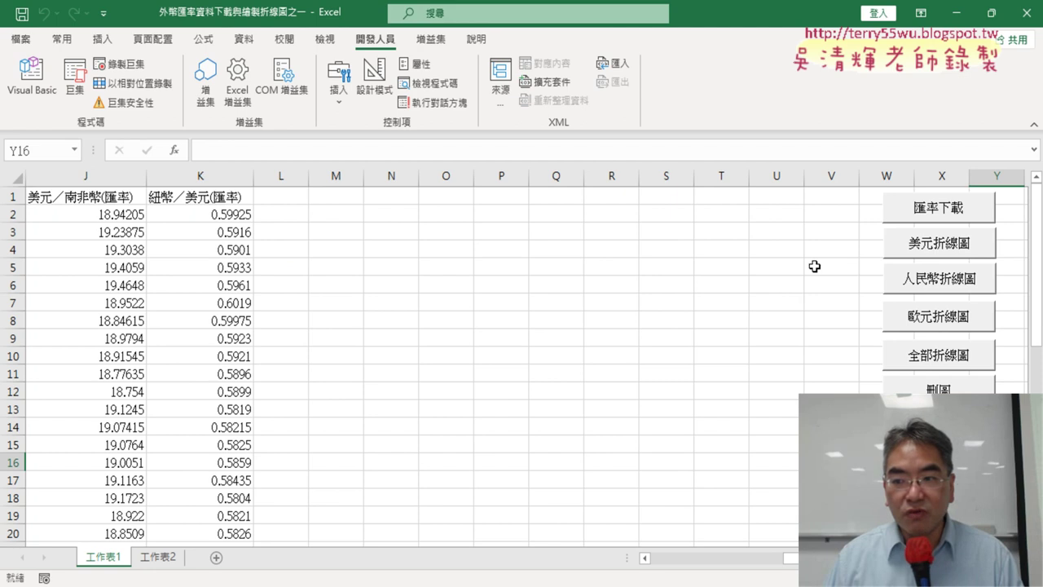
# Step: Draw all charts, then outline the upper chart's half-width area in red and mark quarters 1 and 2
pyautogui.click(965, 360)
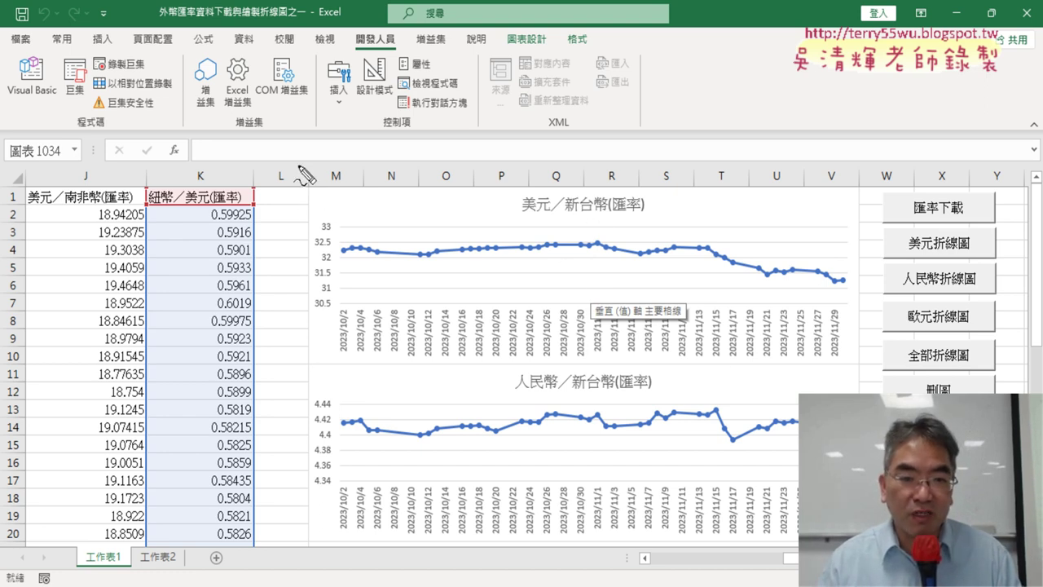
pyautogui.moveTo(311, 198); pyautogui.dragTo(315, 343)
pyautogui.moveTo(334, 183)
pyautogui.mouseDown()
pyautogui.moveTo(578, 187)
pyautogui.moveTo(564, 355)
pyautogui.mouseUp()
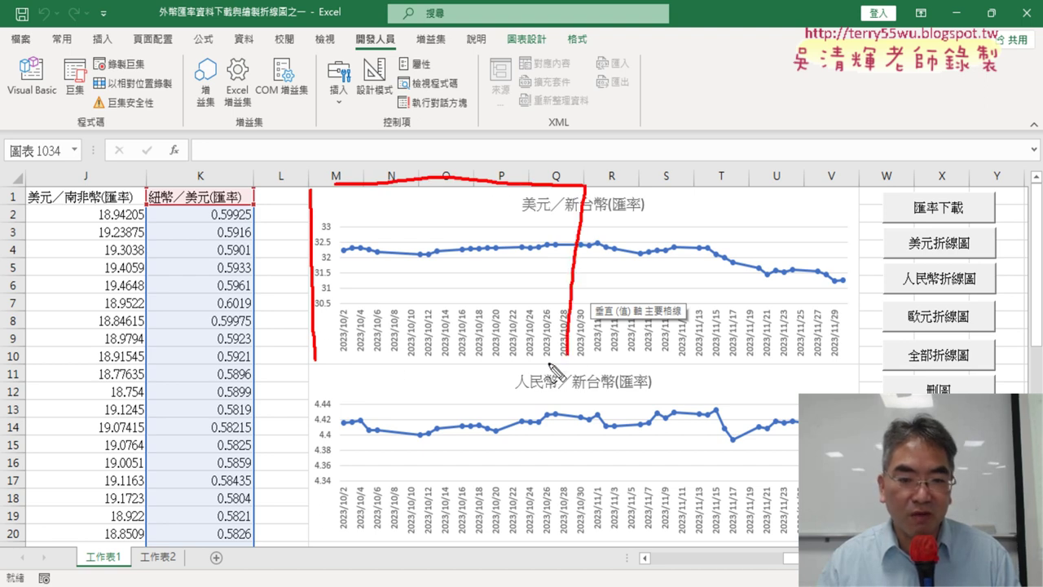
pyautogui.moveTo(326, 361); pyautogui.dragTo(581, 364)
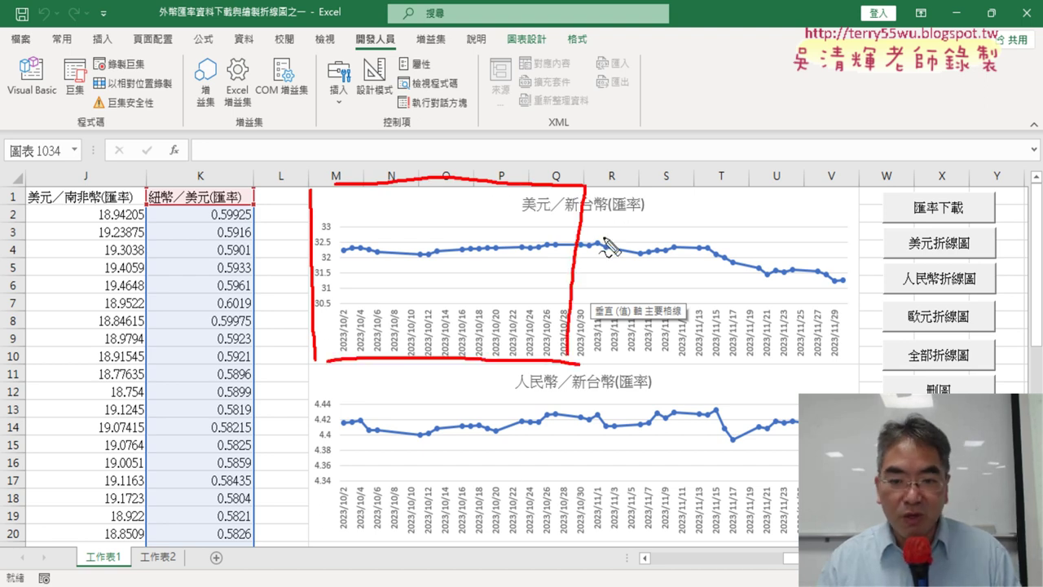
pyautogui.moveTo(584, 199); pyautogui.dragTo(570, 364)
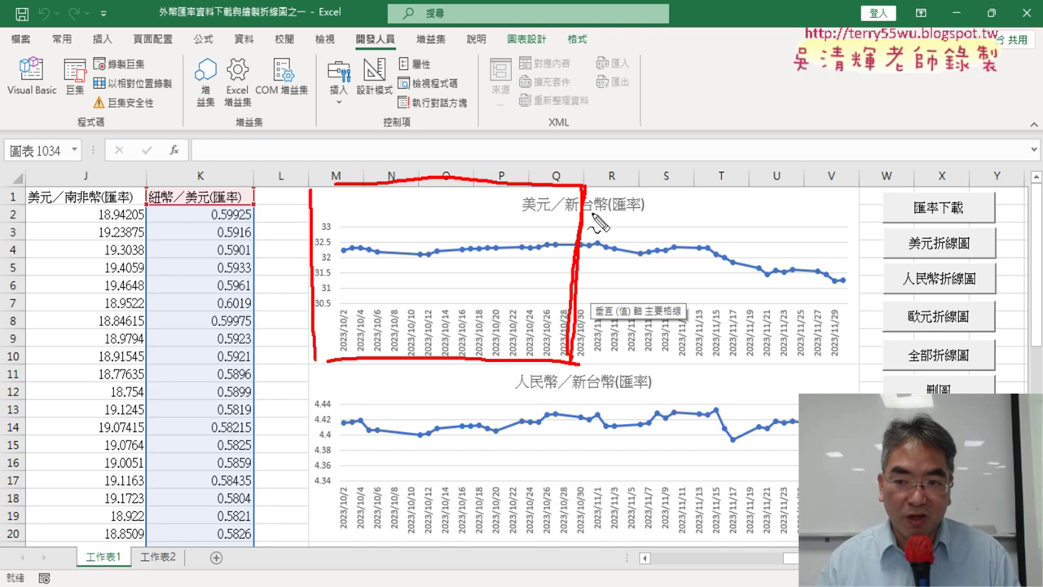
pyautogui.moveTo(588, 183)
pyautogui.mouseDown()
pyautogui.moveTo(866, 182)
pyautogui.moveTo(856, 377)
pyautogui.moveTo(588, 367)
pyautogui.mouseUp()
pyautogui.moveTo(452, 219); pyautogui.dragTo(424, 341)
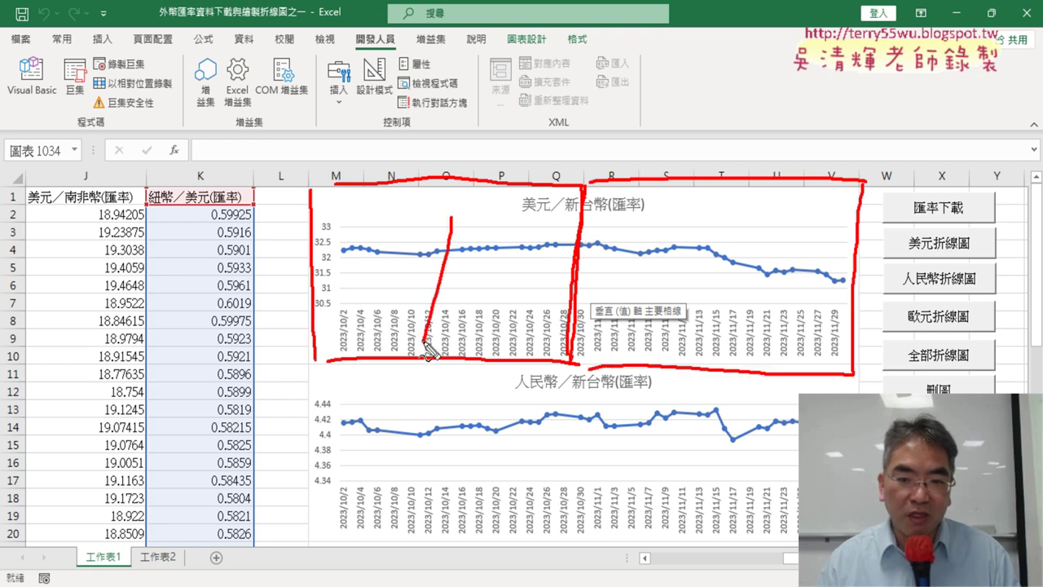
pyautogui.moveTo(666, 243); pyautogui.dragTo(853, 293)
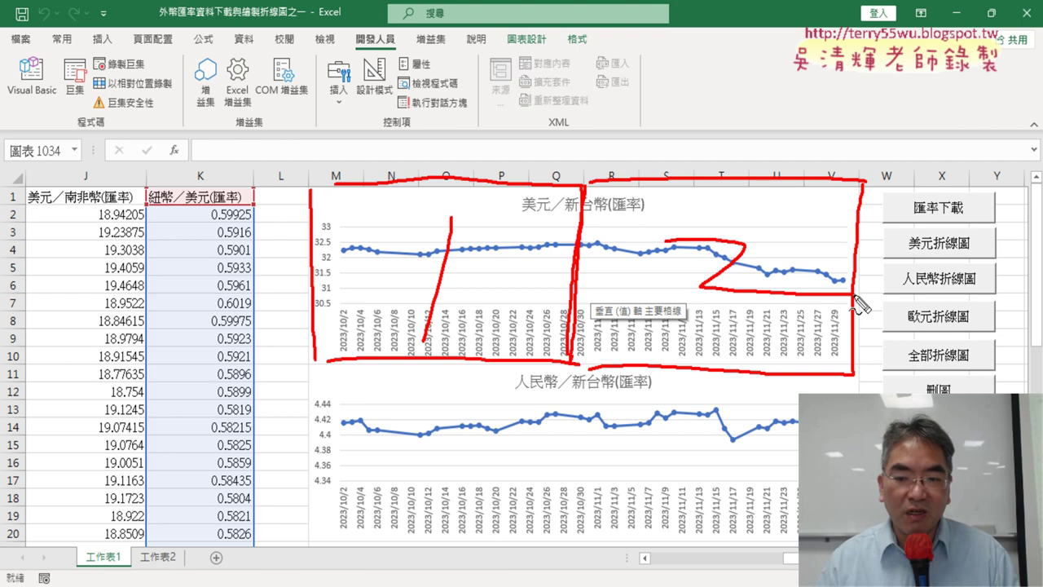
# Step: Outline the lower chart's quarters in red ink and write 3 and 4 on them
pyautogui.moveTo(313, 368)
pyautogui.mouseDown()
pyautogui.moveTo(318, 554)
pyautogui.moveTo(415, 361)
pyautogui.moveTo(583, 411)
pyautogui.moveTo(579, 530)
pyautogui.mouseUp()
pyautogui.moveTo(318, 553); pyautogui.dragTo(538, 545)
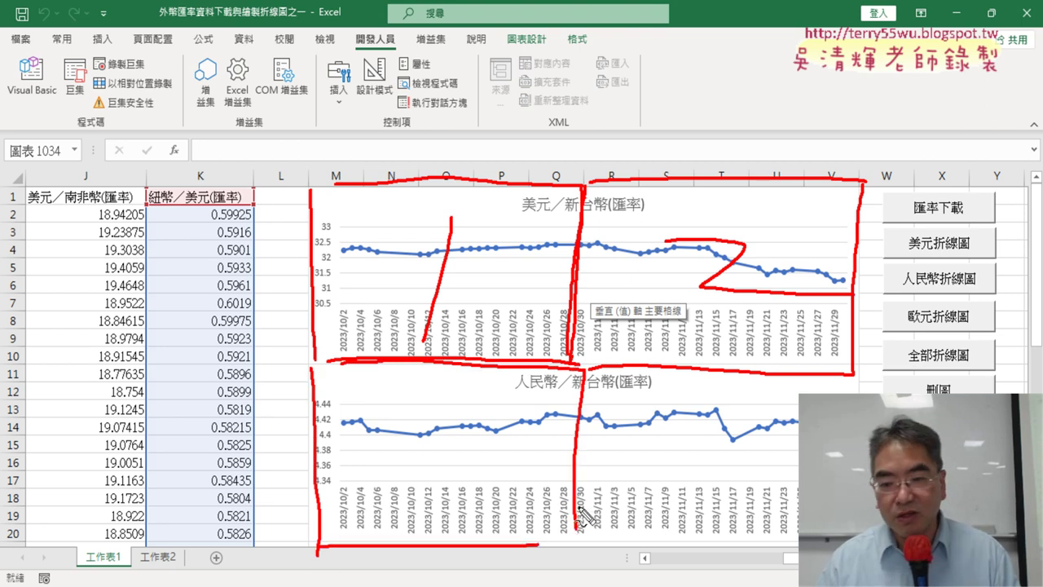
pyautogui.moveTo(583, 371)
pyautogui.mouseDown()
pyautogui.moveTo(582, 534)
pyautogui.moveTo(799, 534)
pyautogui.mouseUp()
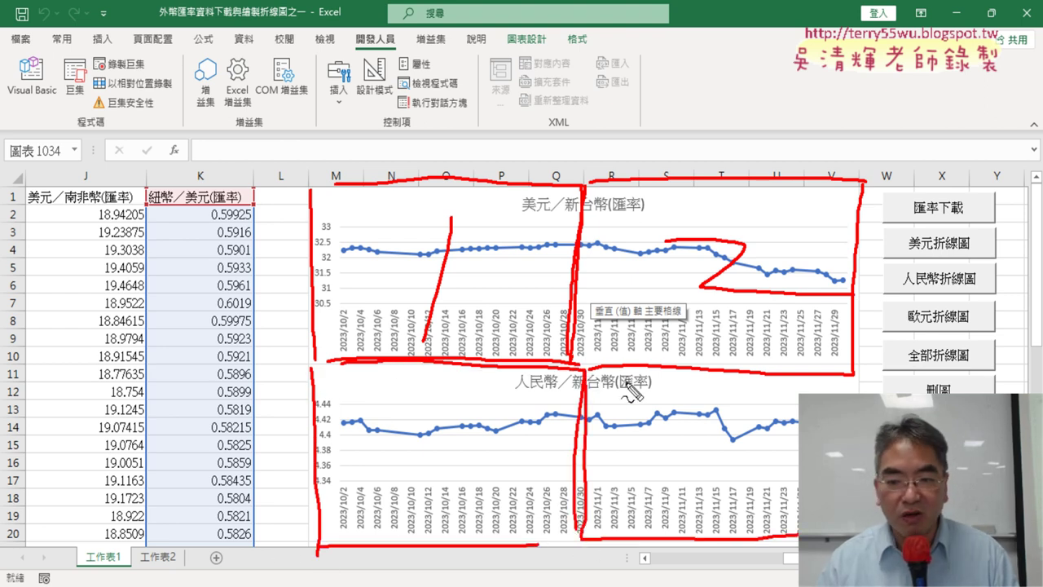
pyautogui.moveTo(589, 368); pyautogui.dragTo(847, 394)
pyautogui.moveTo(422, 400)
pyautogui.mouseDown()
pyautogui.moveTo(440, 432)
pyautogui.moveTo(415, 474)
pyautogui.mouseUp()
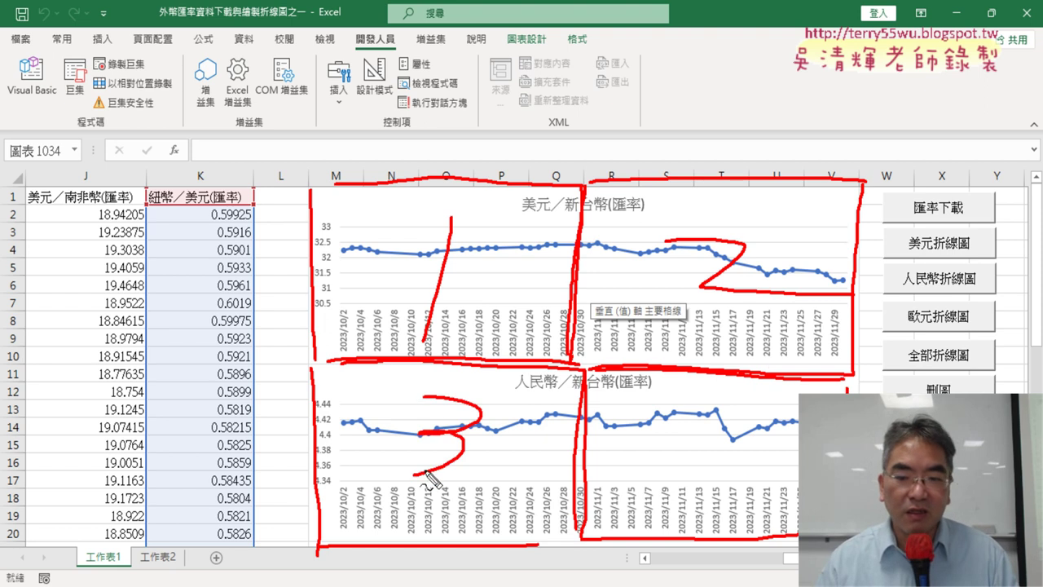
pyautogui.moveTo(778, 361)
pyautogui.mouseDown()
pyautogui.moveTo(611, 453)
pyautogui.moveTo(774, 453)
pyautogui.mouseUp()
pyautogui.moveTo(735, 399); pyautogui.dragTo(737, 538)
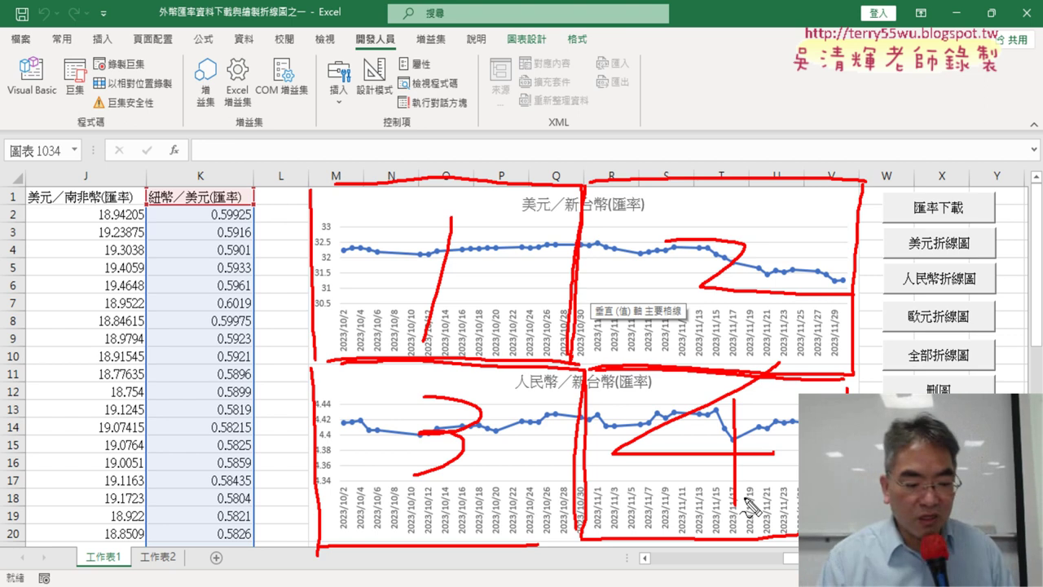
# Step: Erase the ink, delete charts with 刪圖, redraw only the 美元折線圖 chart, and reopen Visual Basic
pyautogui.press('Escape')
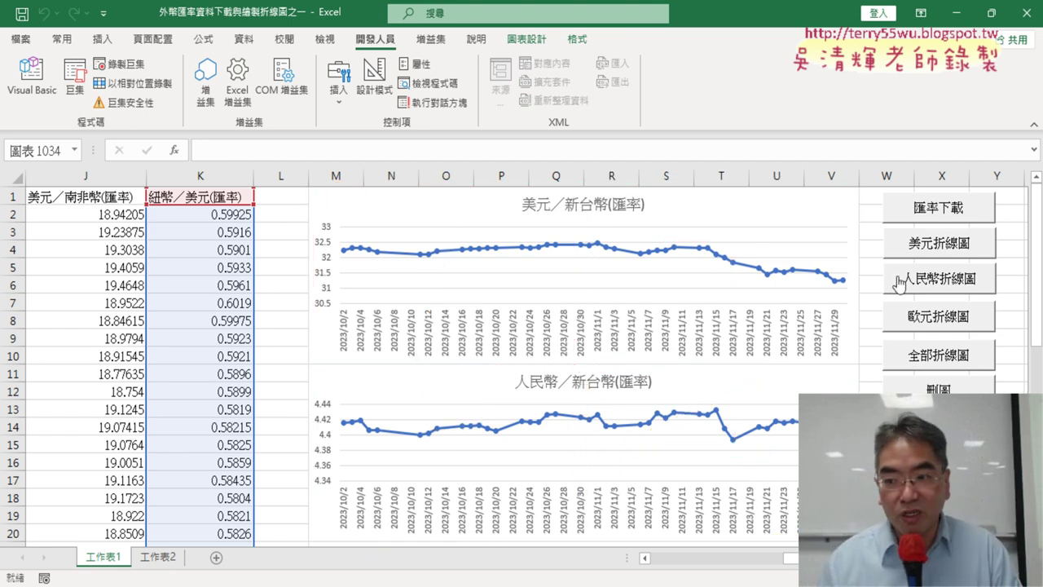
pyautogui.click(947, 380)
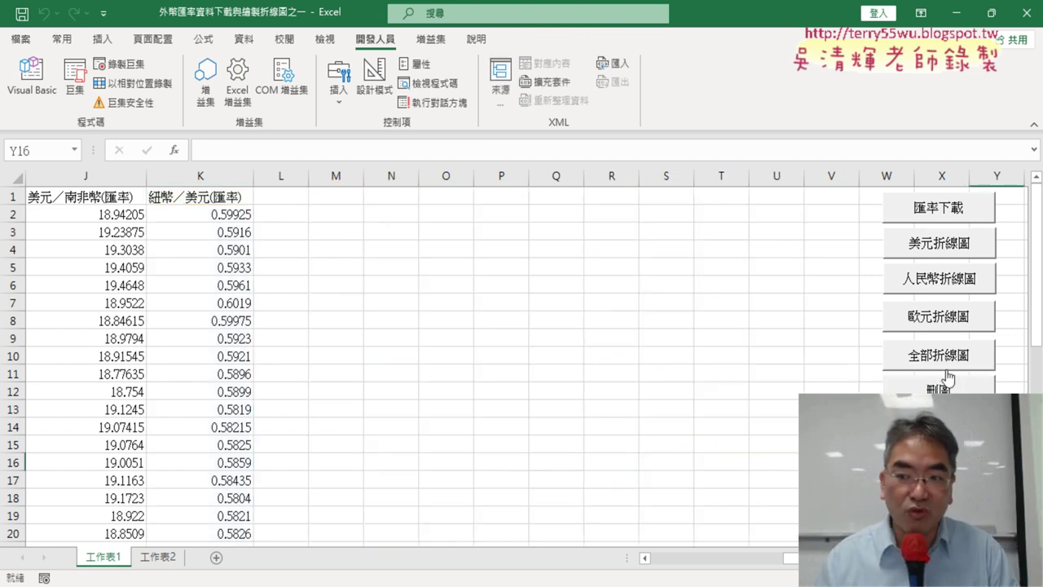
pyautogui.rightClick(926, 247)
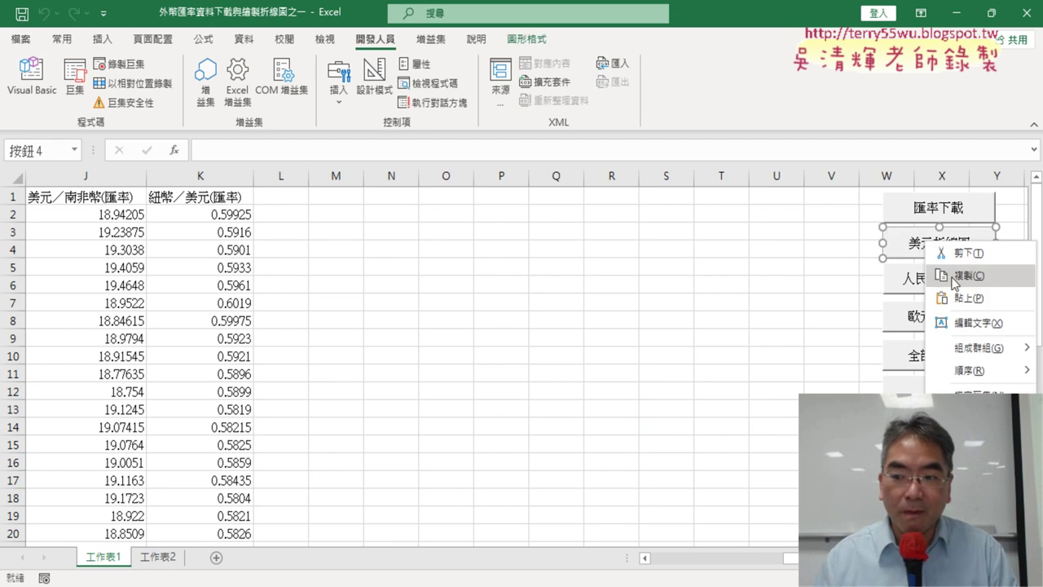
pyautogui.press('Escape')
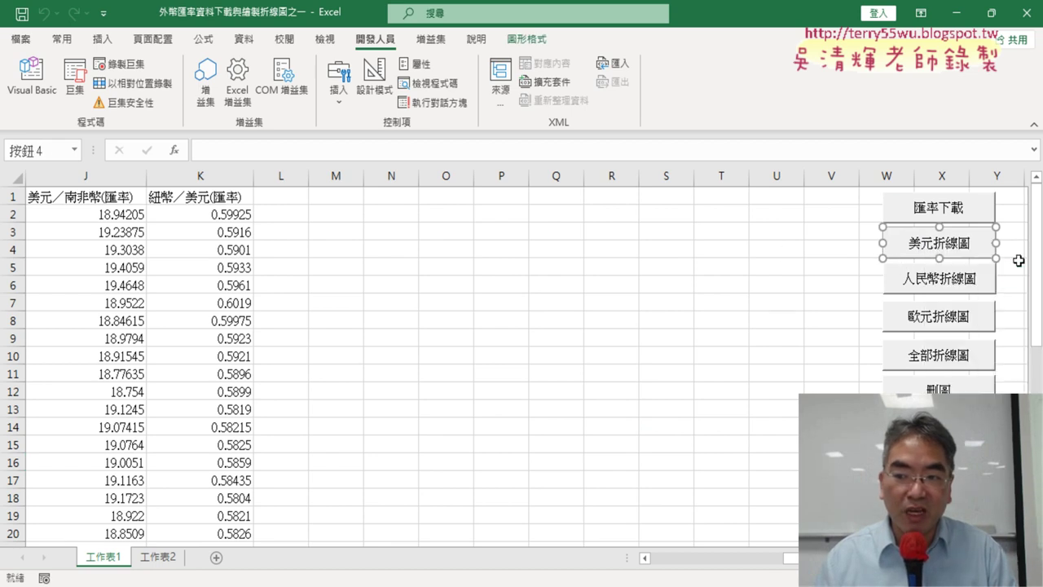
pyautogui.click(1018, 260)
pyautogui.click(937, 243)
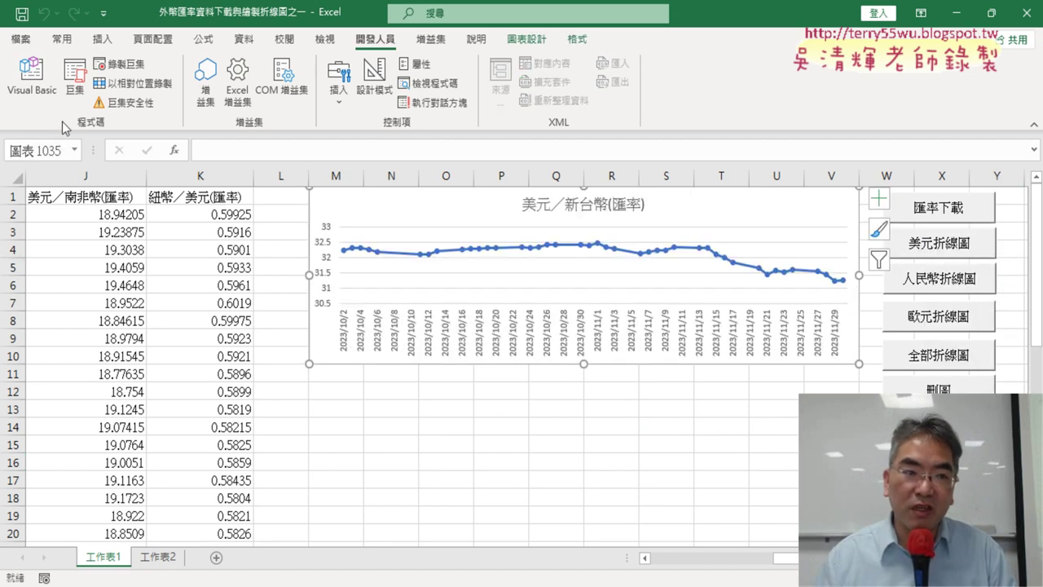
pyautogui.click(32, 77)
# Step: Copy the 美元折線圖 procedure, paste it below End Sub, and rename the copy 美元折線圖2
pyautogui.scroll(2, 286, 257)
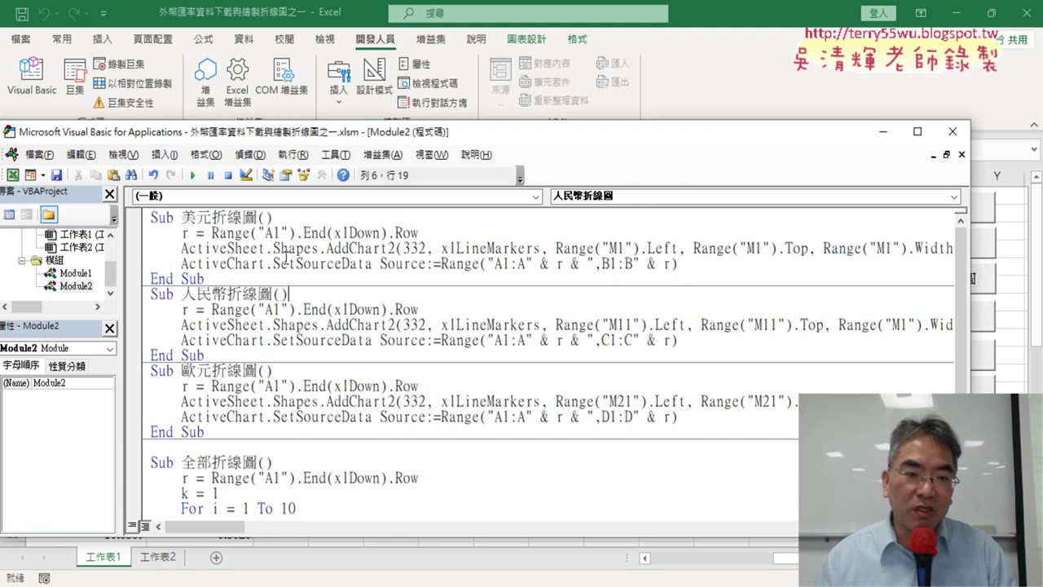
pyautogui.moveTo(205, 279); pyautogui.dragTo(150, 216)
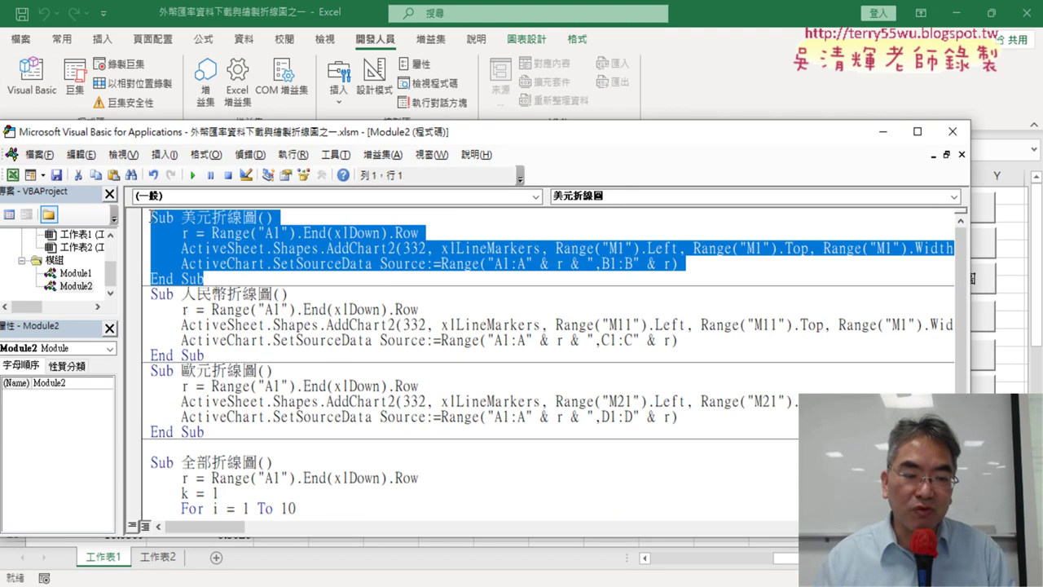
pyautogui.rightClick(206, 249)
pyautogui.click(245, 270)
pyautogui.click(210, 279)
pyautogui.press('Return')
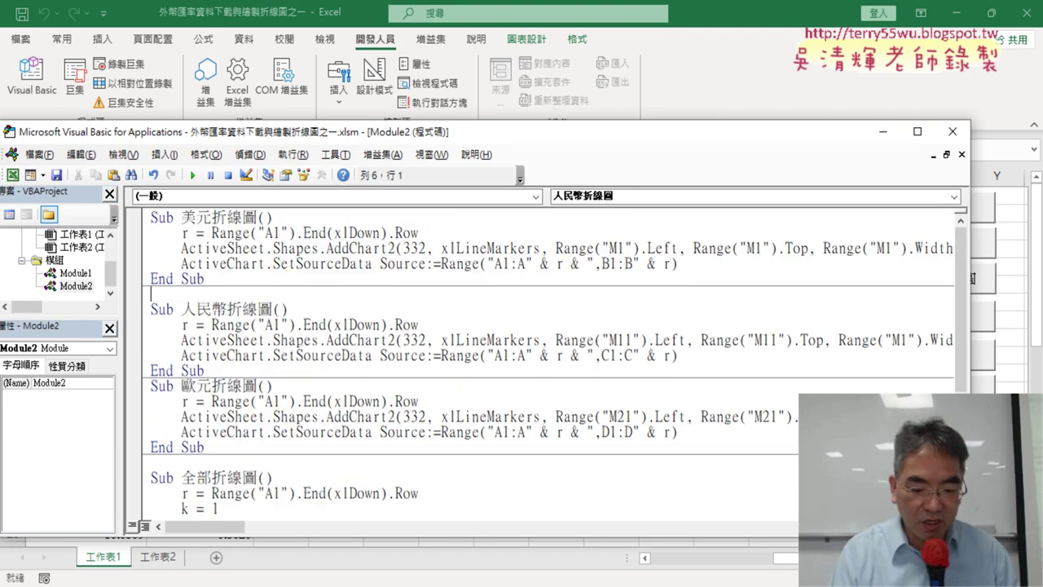
pyautogui.hotkey('ctrl', 'v')
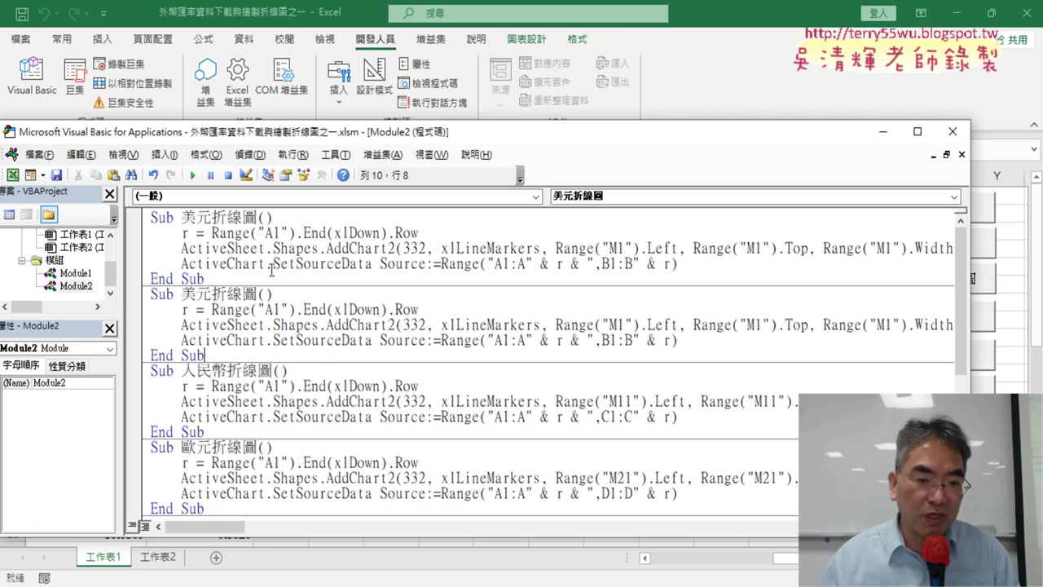
pyautogui.click(261, 293)
pyautogui.write('2')
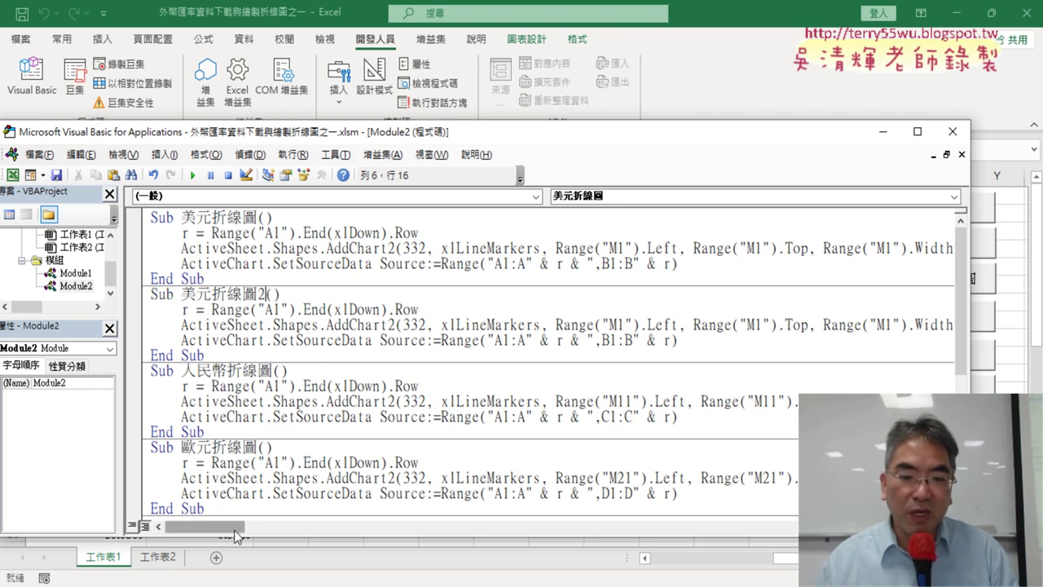
pyautogui.moveTo(238, 536); pyautogui.dragTo(263, 535)
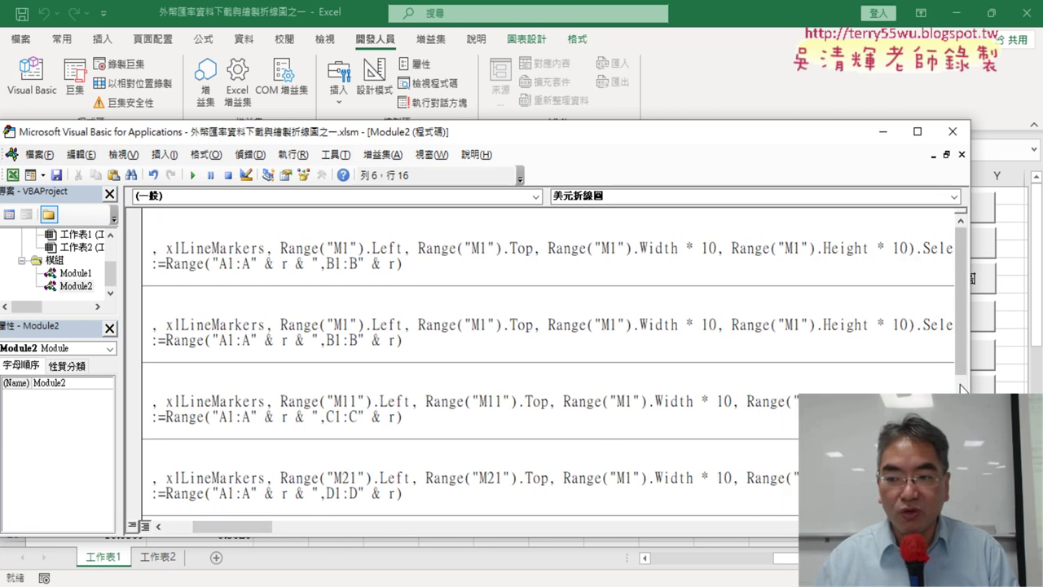
# Step: Test-run the USD chart macro, dismiss the compile error, and delete the chart from the sheet
pyautogui.moveTo(969, 386); pyautogui.dragTo(523, 383)
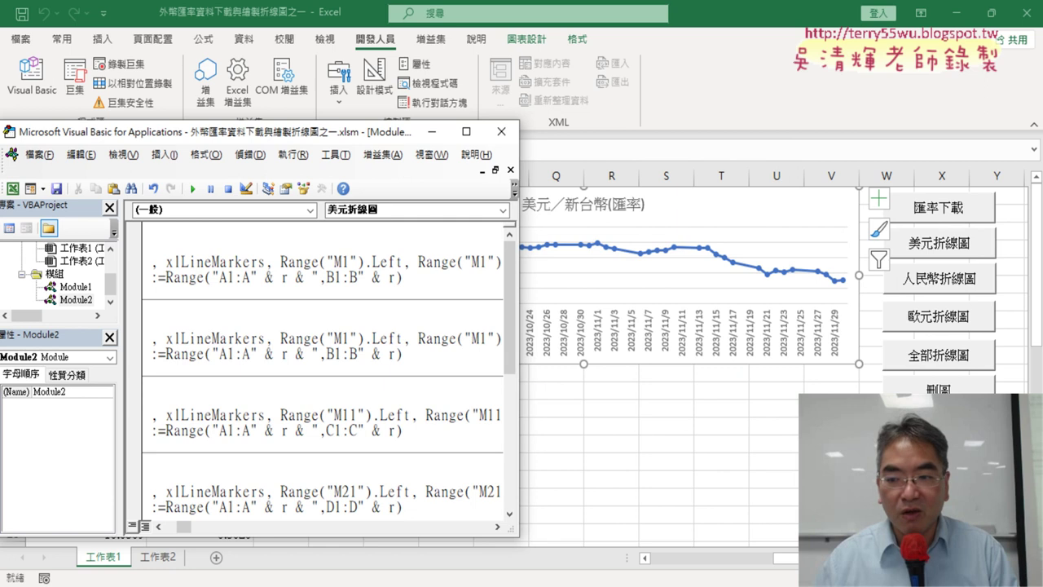
pyautogui.click(939, 243)
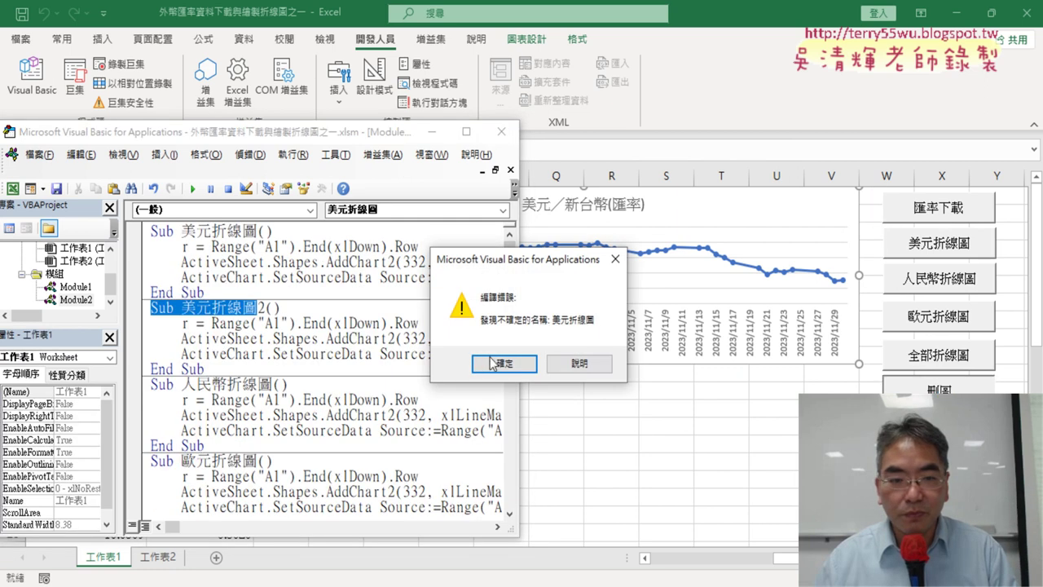
pyautogui.click(504, 366)
pyautogui.click(357, 342)
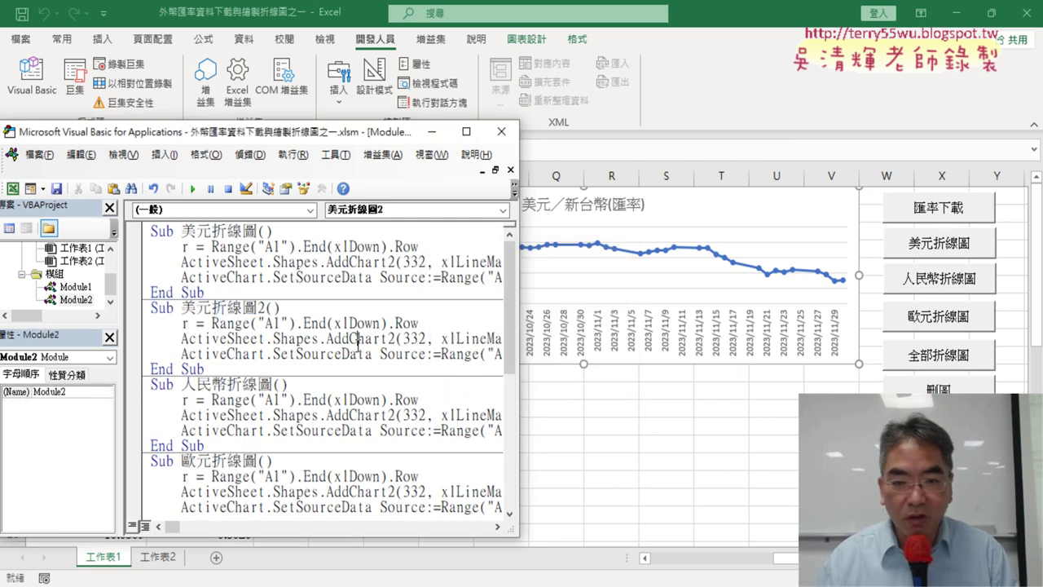
pyautogui.click(970, 391)
pyautogui.click(31, 73)
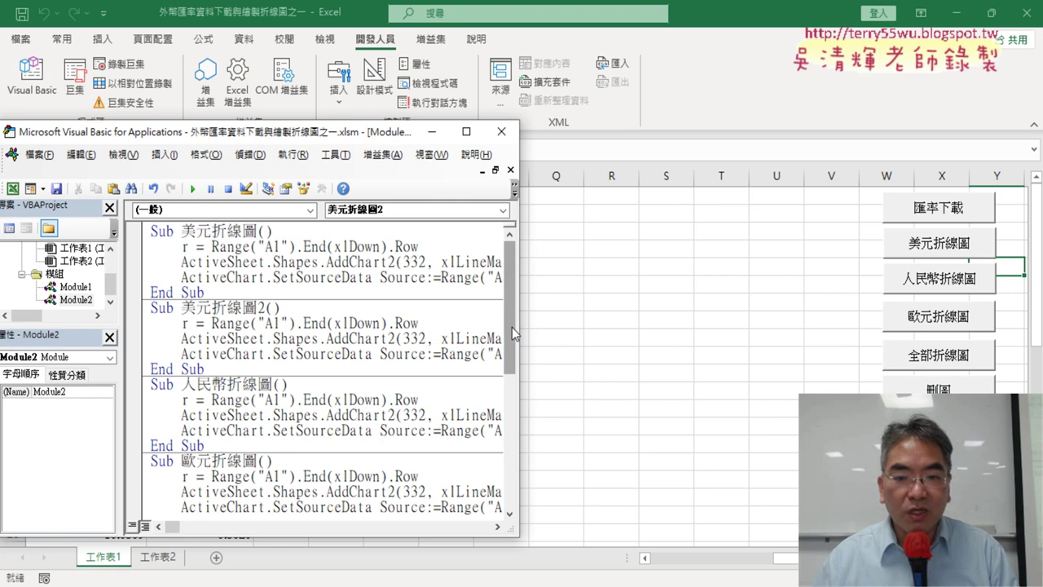
# Step: Change Range("M1").Width * 10 to * 5 in 美元折線圖2's AddChart2 line and view the worksheet
pyautogui.moveTo(531, 330); pyautogui.dragTo(995, 358)
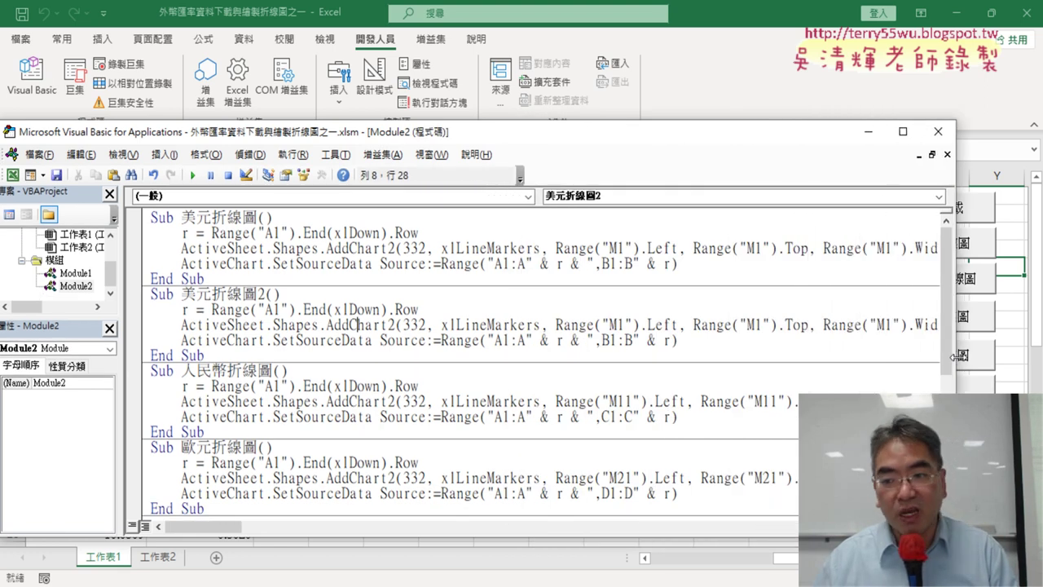
pyautogui.moveTo(214, 530); pyautogui.dragTo(230, 533)
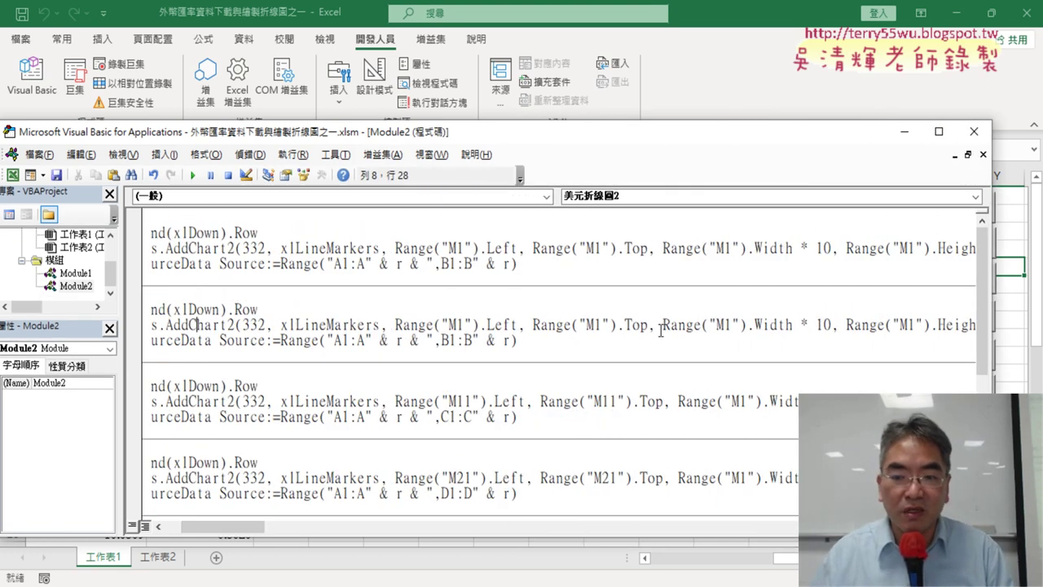
pyautogui.moveTo(662, 324); pyautogui.dragTo(830, 324)
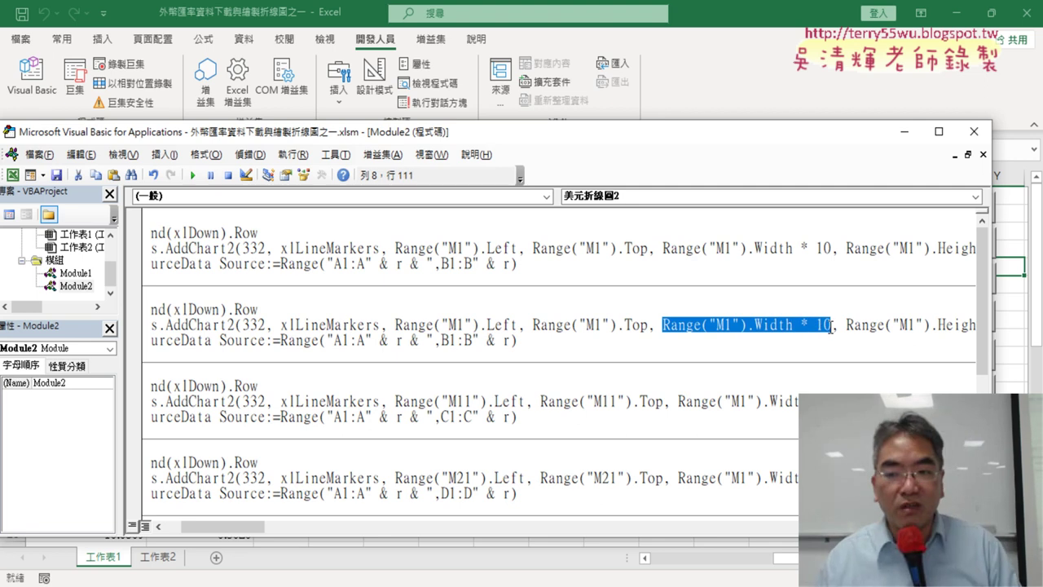
pyautogui.moveTo(830, 326); pyautogui.dragTo(816, 326)
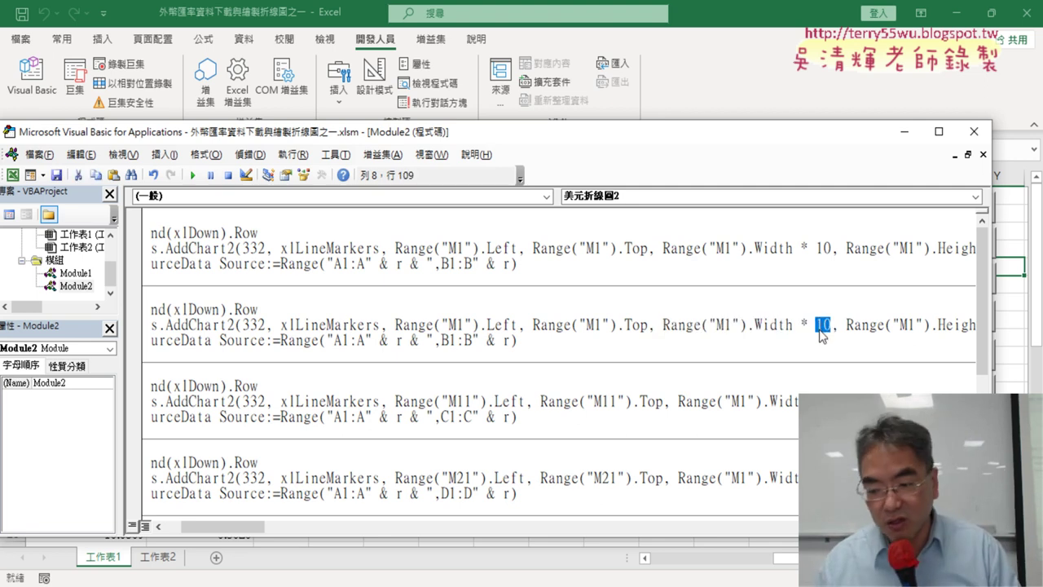
pyautogui.write('5')
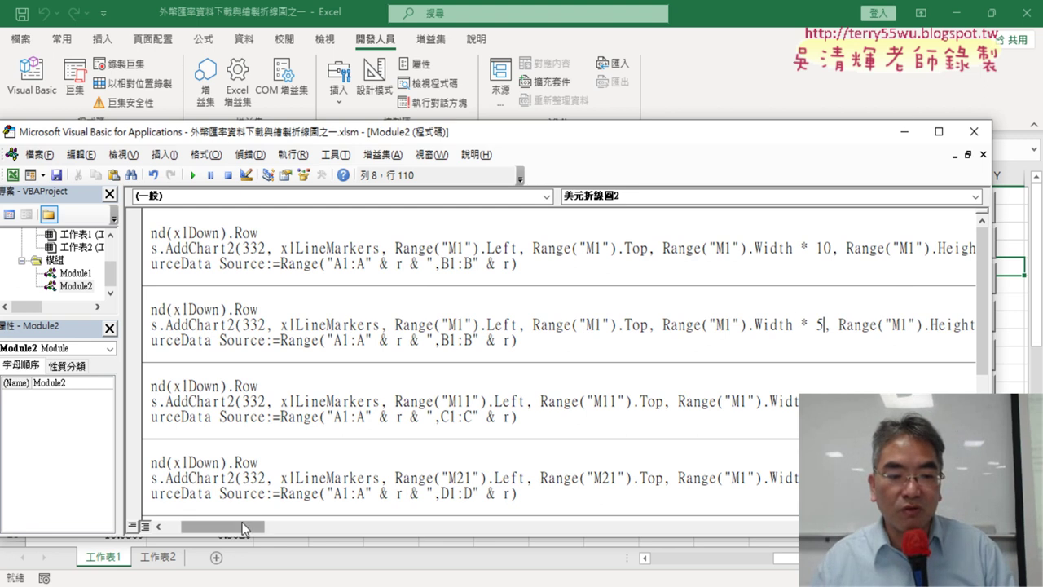
pyautogui.moveTo(245, 526); pyautogui.dragTo(228, 526)
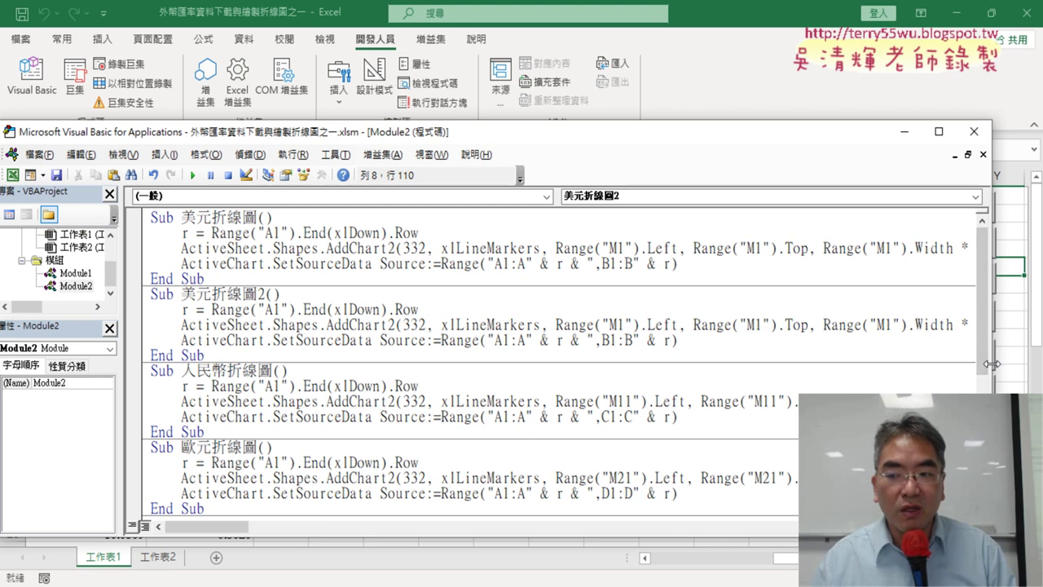
pyautogui.moveTo(991, 359); pyautogui.dragTo(634, 357)
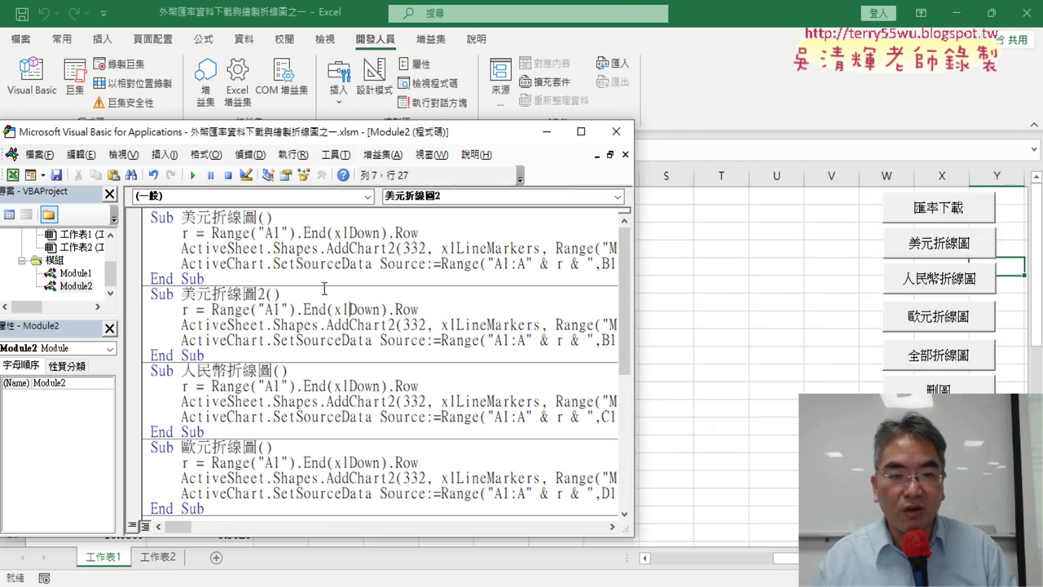
pyautogui.moveTo(259, 137); pyautogui.dragTo(930, 141)
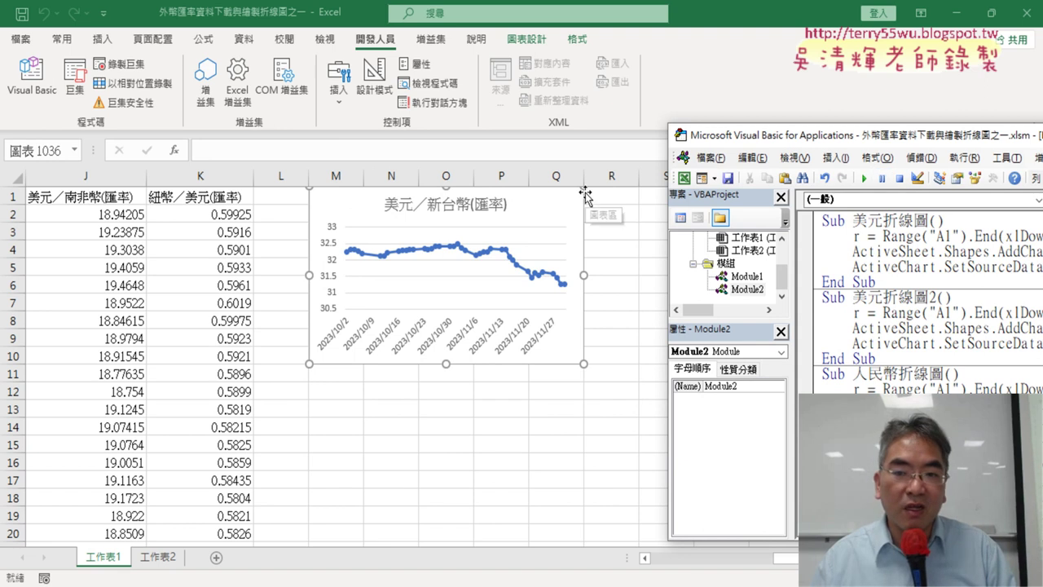
# Step: Copy the 人民幣折線圖 sub, paste it below, and rename the copy 人民幣折線圖2
pyautogui.moveTo(766, 143); pyautogui.dragTo(190, 113)
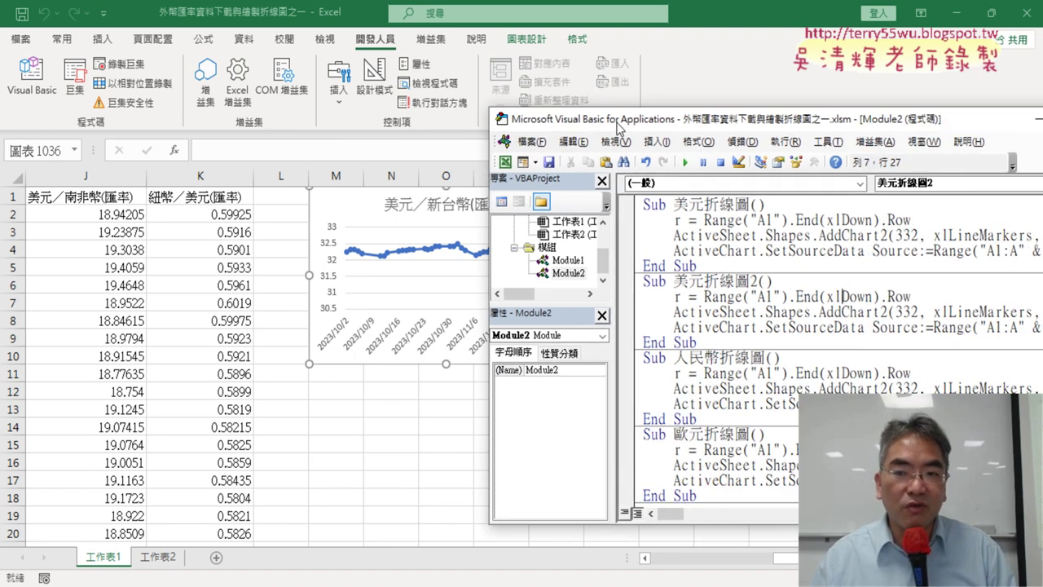
pyautogui.scroll(-1, 299, 300)
pyautogui.scroll(-1, 299, 300)
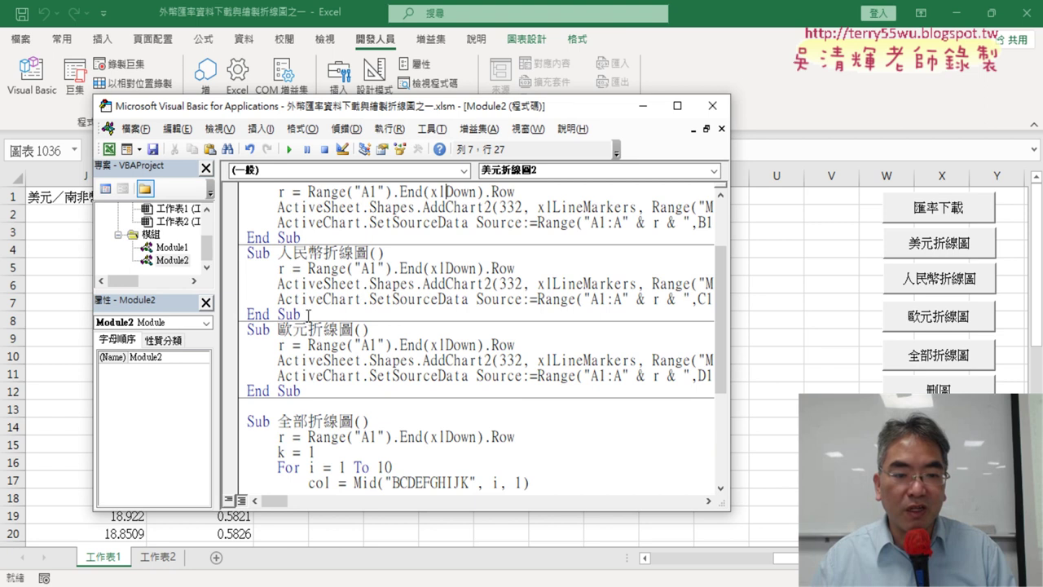
pyautogui.moveTo(306, 315); pyautogui.dragTo(248, 254)
pyautogui.rightClick(310, 278)
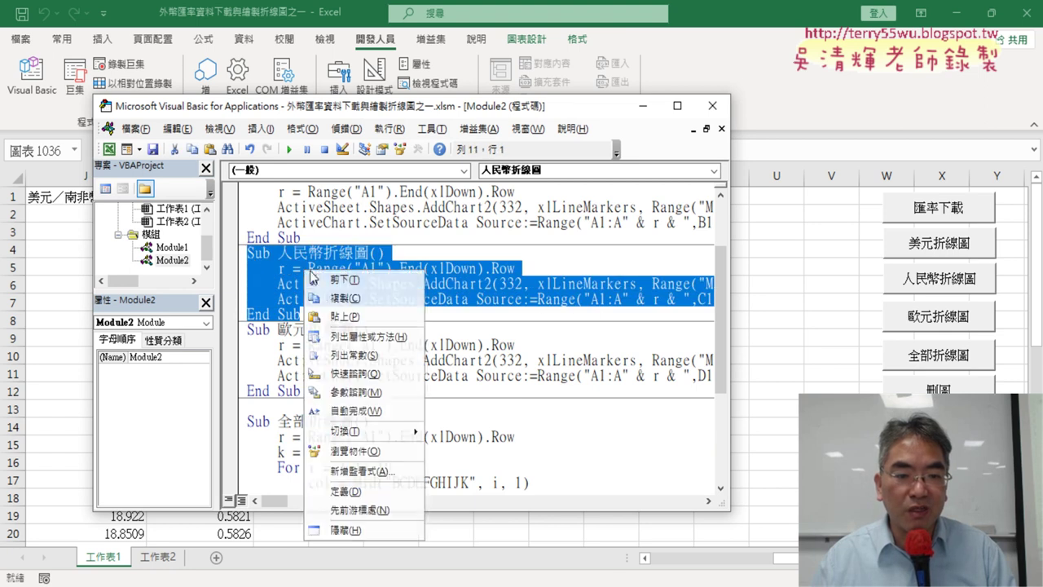
pyautogui.click(344, 297)
pyautogui.click(250, 329)
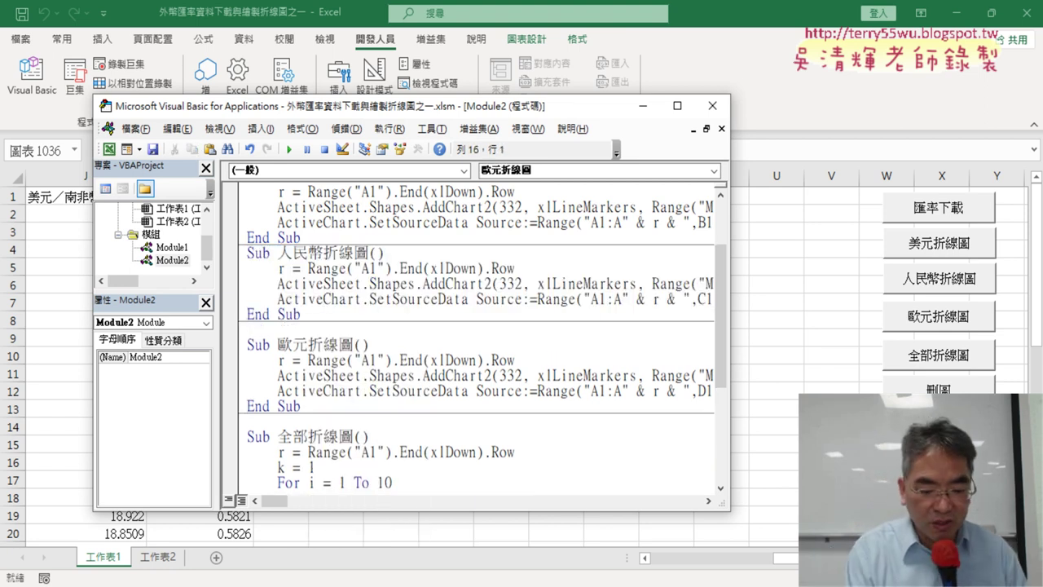
pyautogui.hotkey('ctrl', 'v')
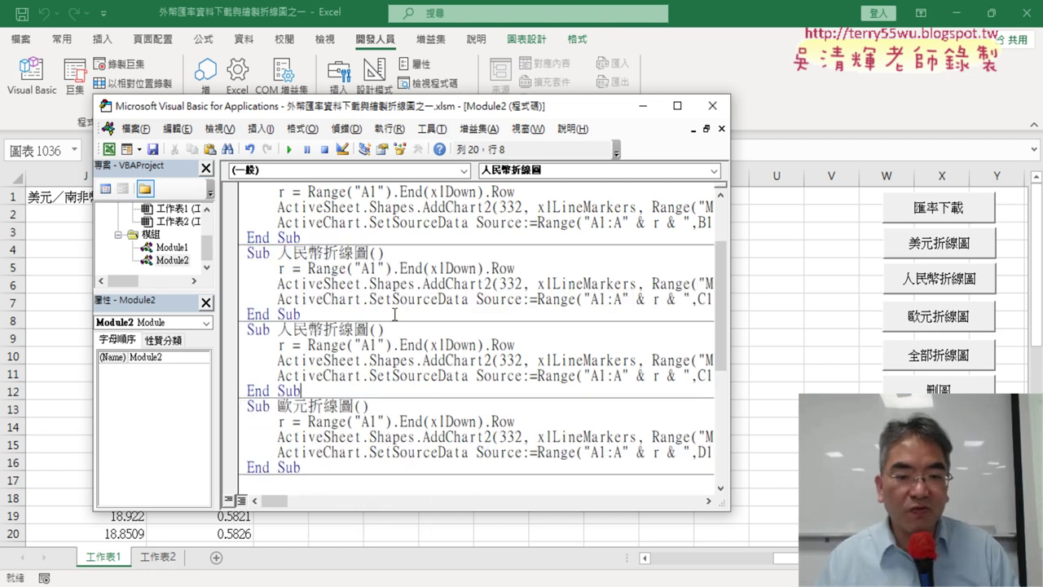
pyautogui.click(372, 330)
pyautogui.write('2')
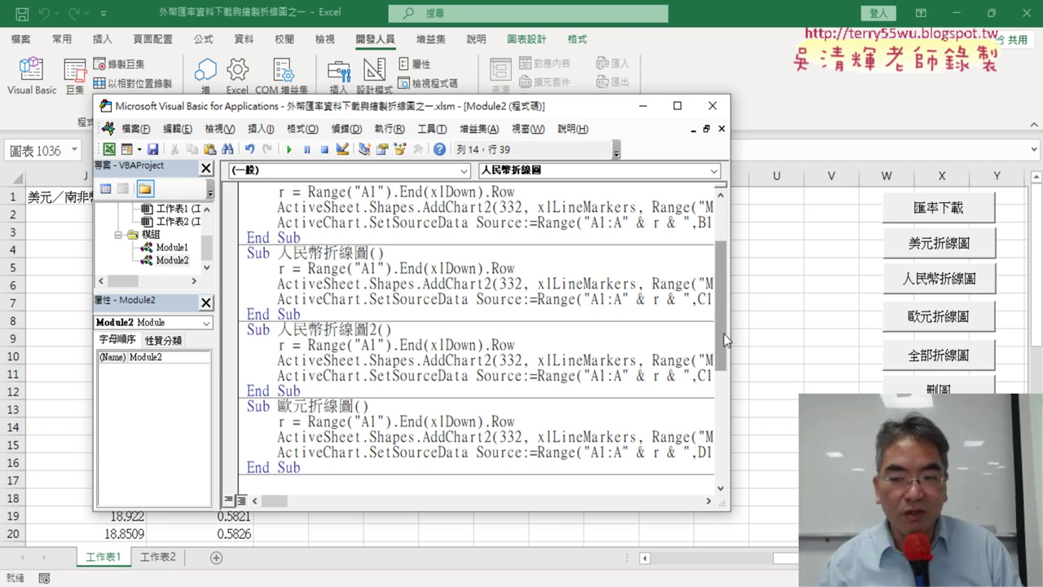
# Step: In 人民幣折線圖's chart line, change the M11 cell references to R1
pyautogui.moveTo(731, 336); pyautogui.dragTo(975, 352)
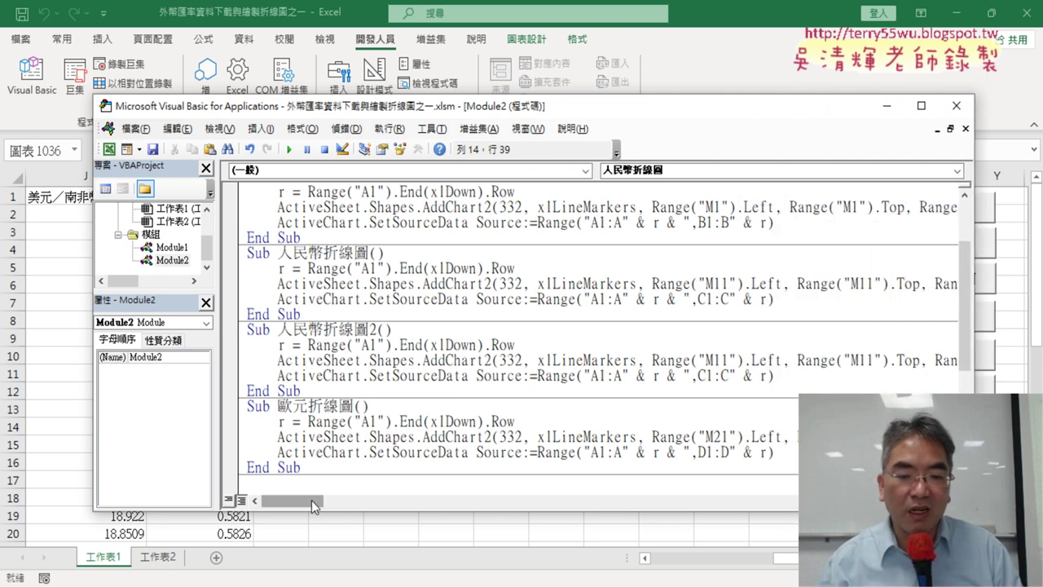
pyautogui.moveTo(300, 500); pyautogui.dragTo(308, 500)
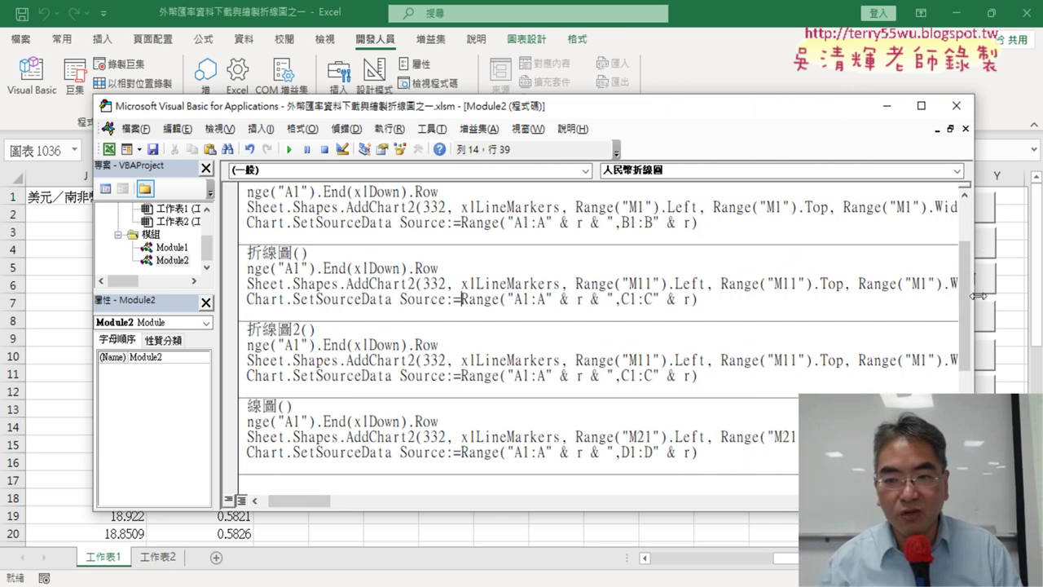
pyautogui.moveTo(976, 296); pyautogui.dragTo(681, 295)
pyautogui.moveTo(456, 106); pyautogui.dragTo(542, 293)
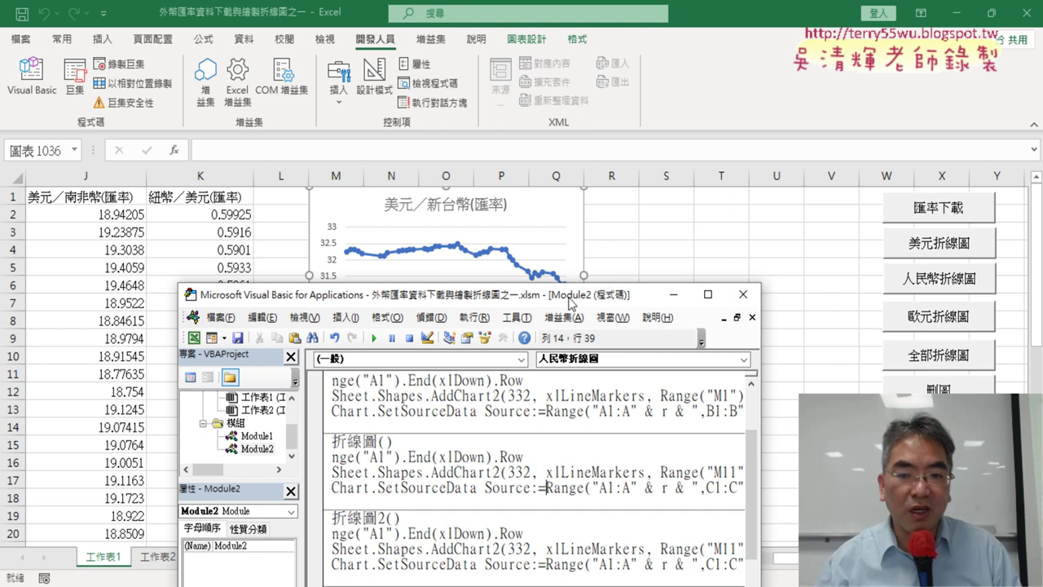
pyautogui.moveTo(571, 301); pyautogui.dragTo(448, 92)
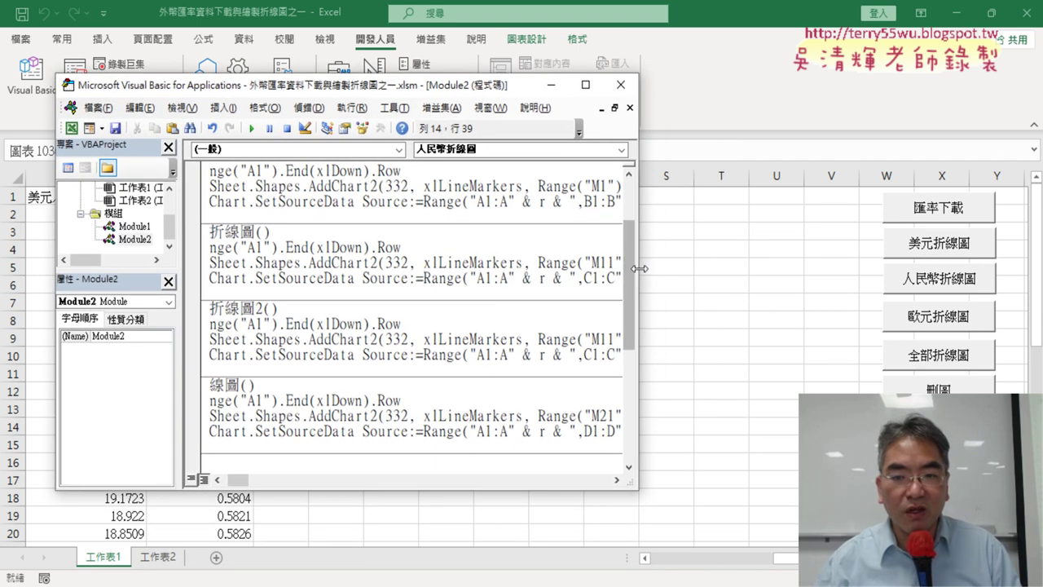
pyautogui.moveTo(639, 268); pyautogui.dragTo(890, 277)
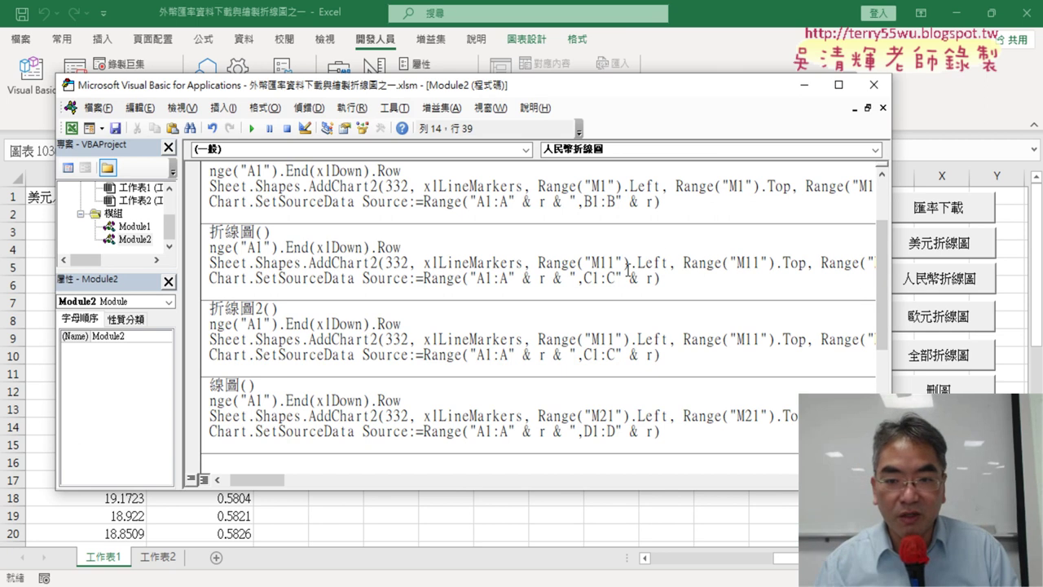
pyautogui.moveTo(256, 480); pyautogui.dragTo(249, 480)
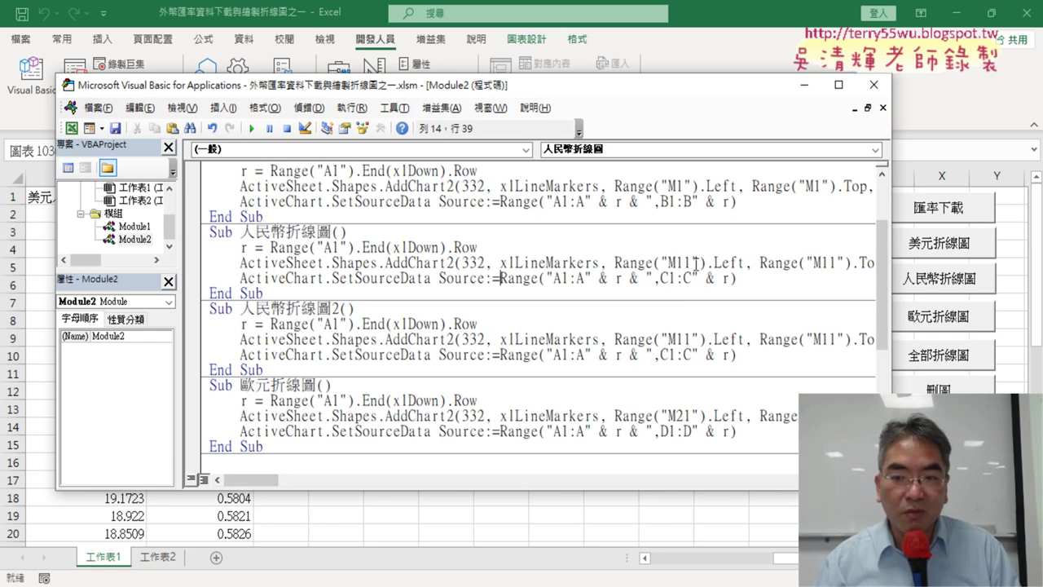
pyautogui.moveTo(676, 263); pyautogui.dragTo(667, 263)
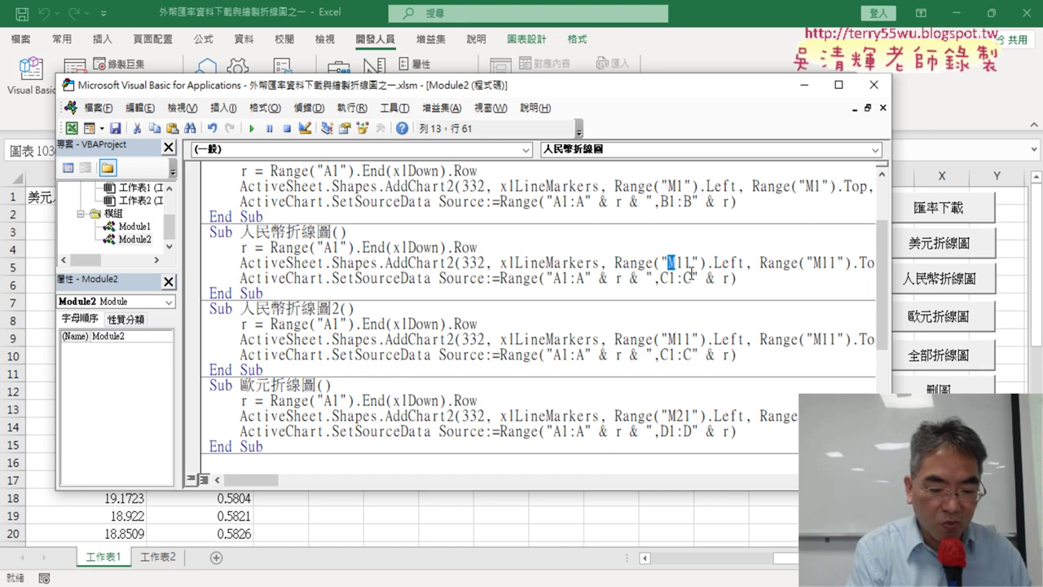
pyautogui.write('R')
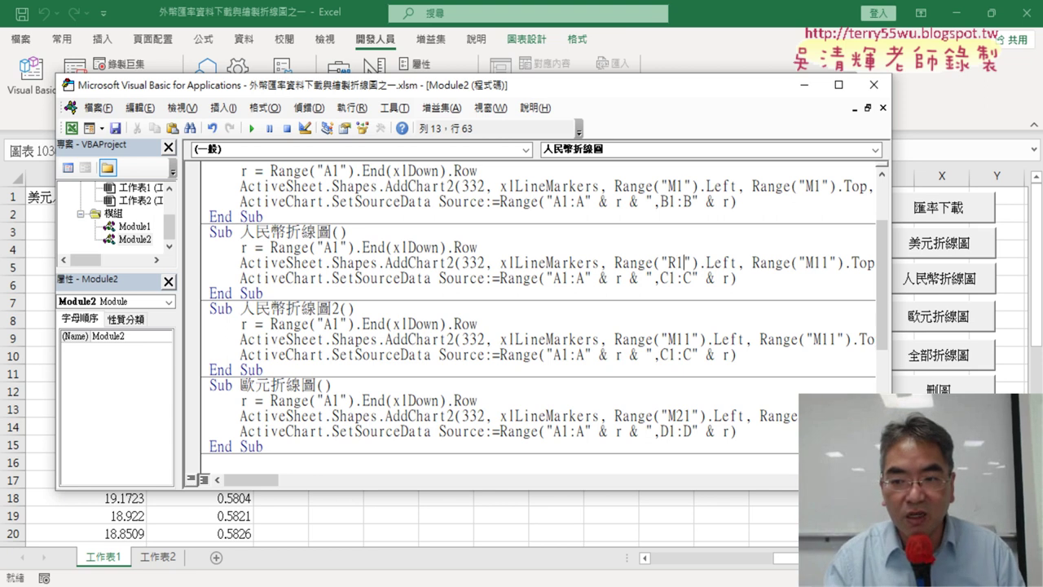
pyautogui.press('Delete')
pyautogui.press('Delete')
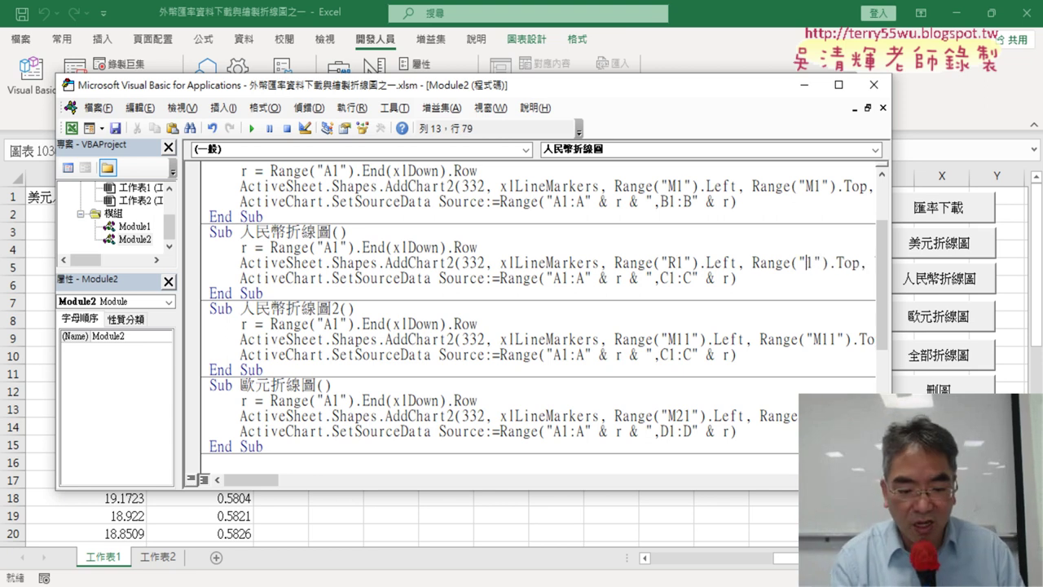
pyautogui.write('R')
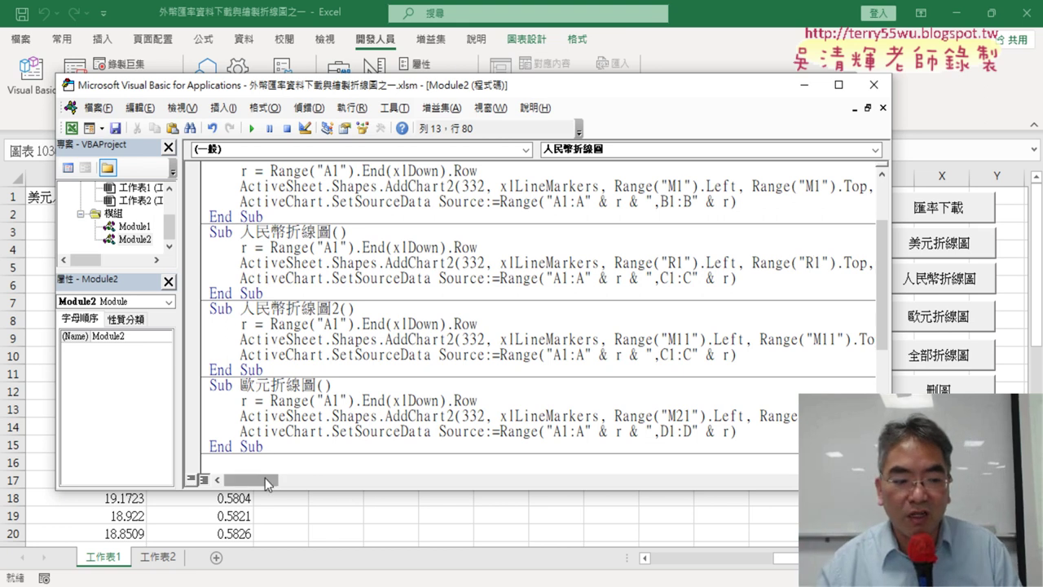
# Step: Set 人民幣折線圖's chart width multiplier to 5 instead of 10
pyautogui.moveTo(265, 477); pyautogui.dragTo(309, 478)
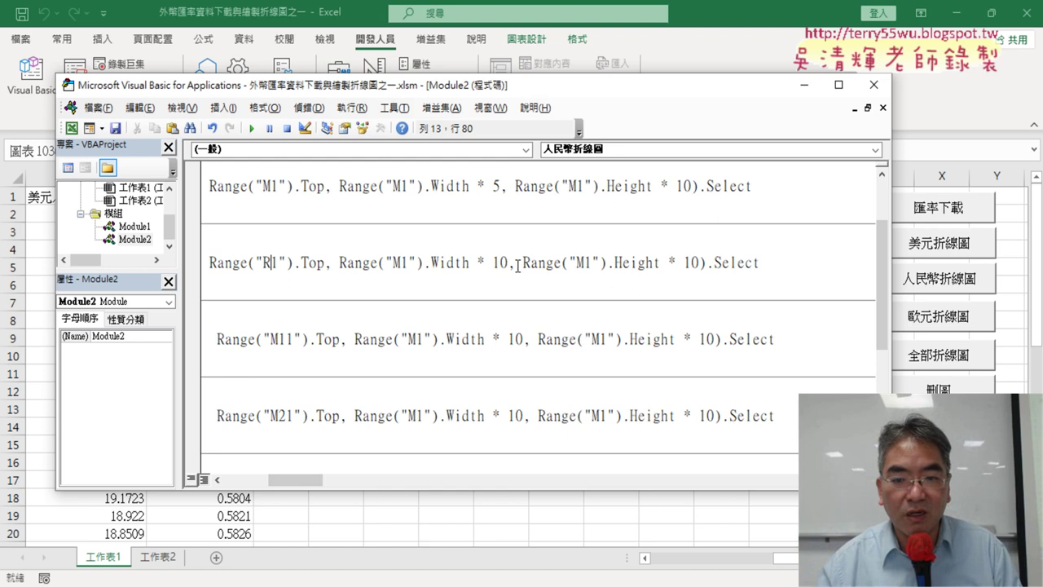
pyautogui.doubleClick(499, 263)
pyautogui.write('5')
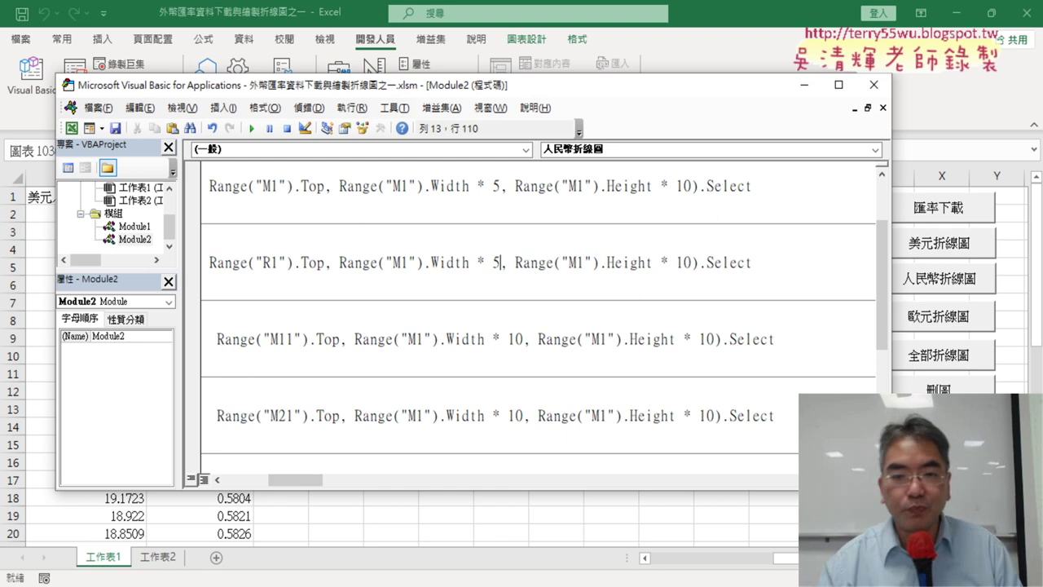
pyautogui.moveTo(311, 481); pyautogui.dragTo(267, 481)
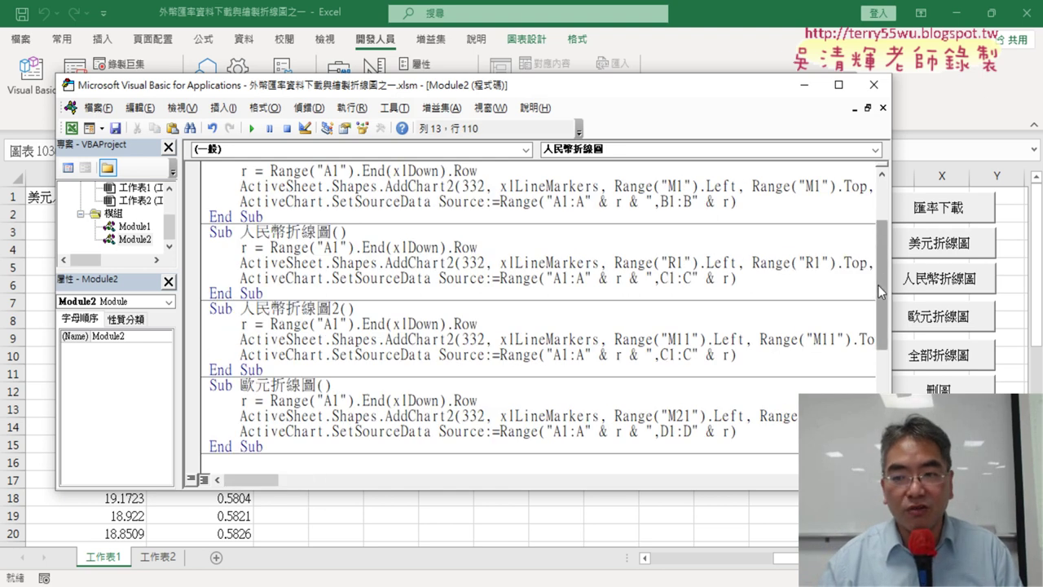
pyautogui.moveTo(890, 294); pyautogui.dragTo(526, 293)
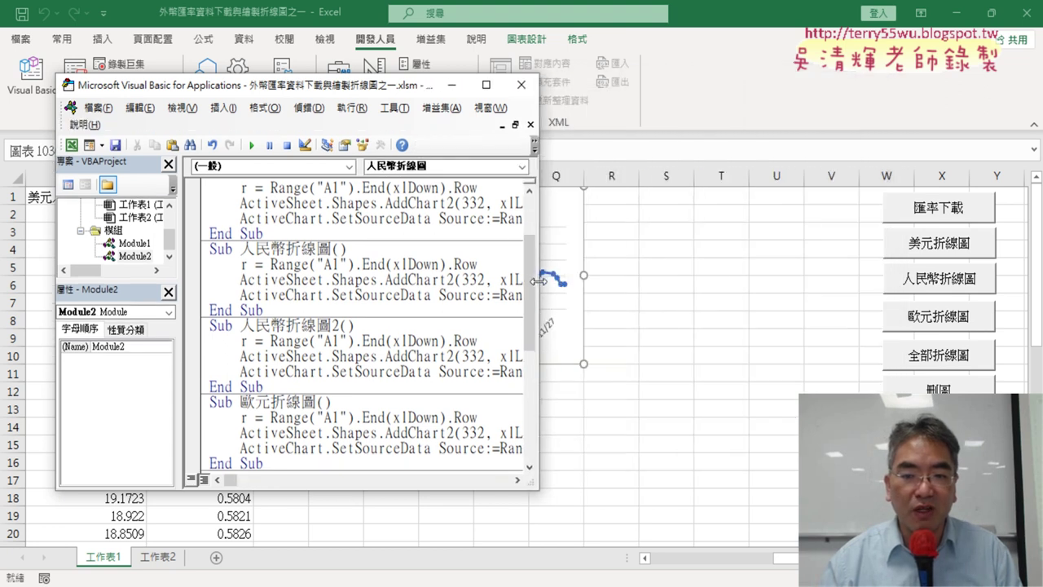
# Step: Run the 人民幣折線圖 macro and check its chart on the worksheet
pyautogui.click(251, 144)
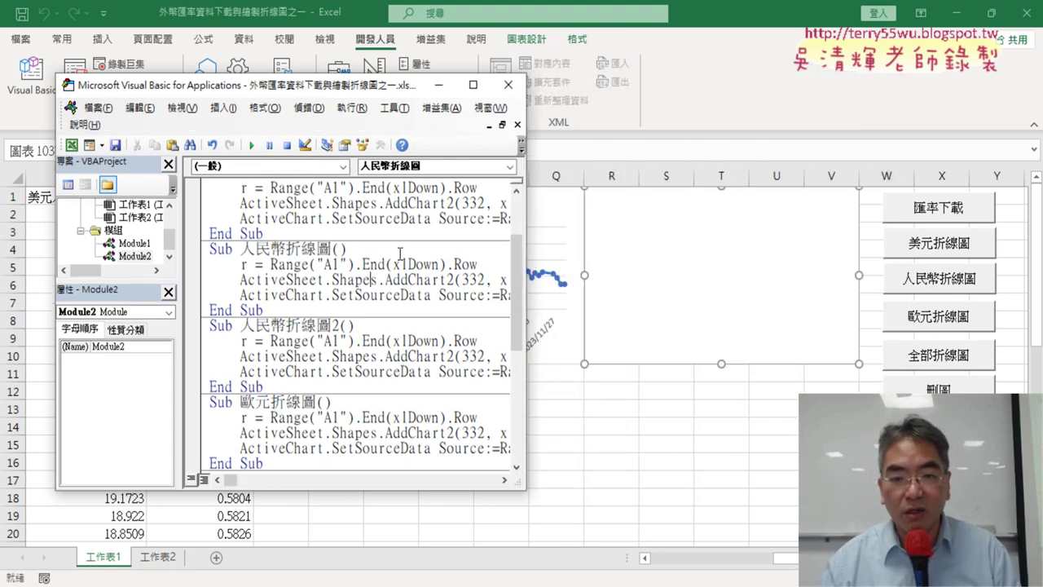
pyautogui.click(846, 366)
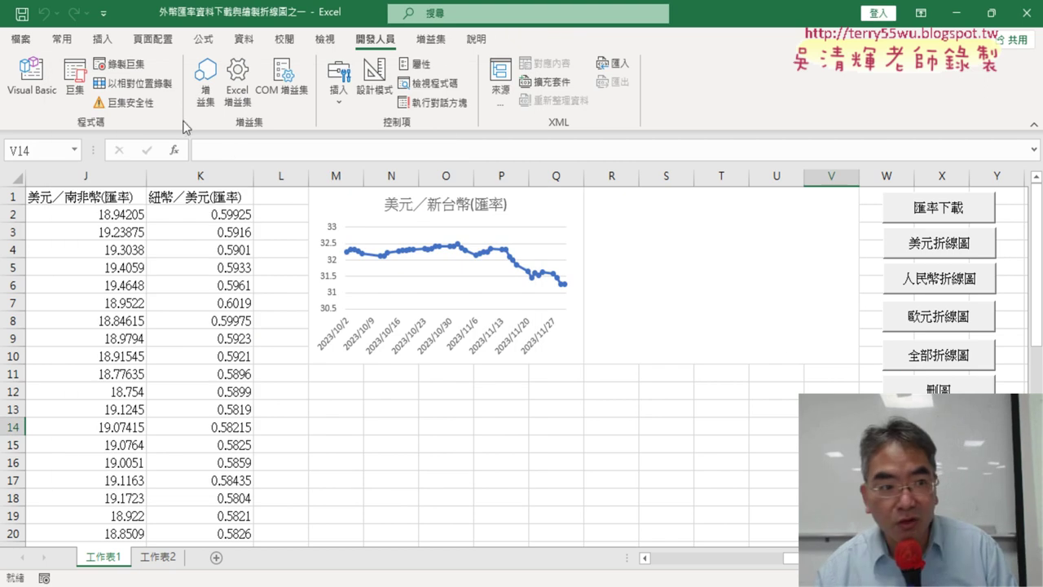
pyautogui.click(31, 75)
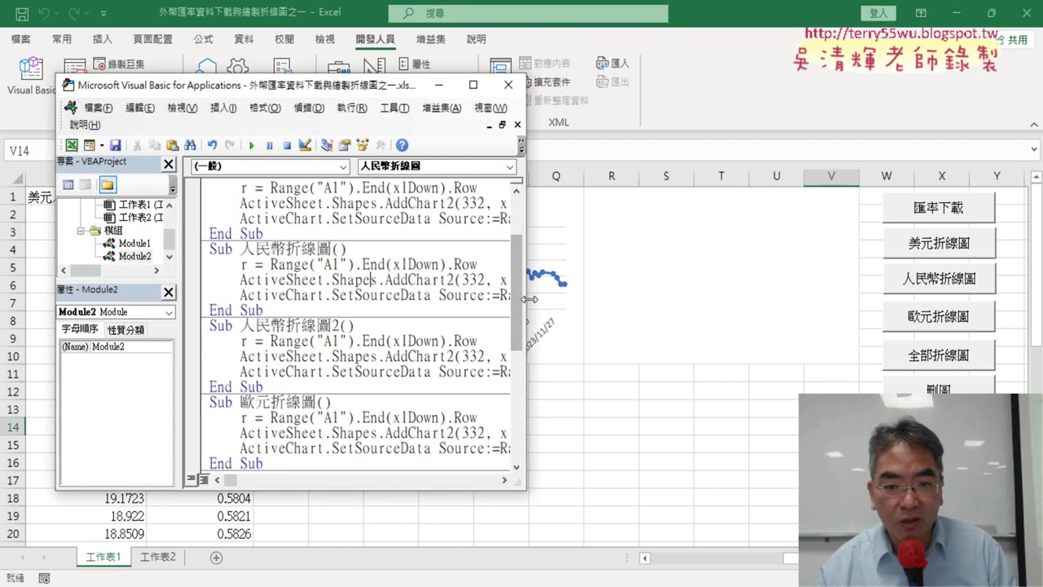
pyautogui.moveTo(530, 299); pyautogui.dragTo(939, 329)
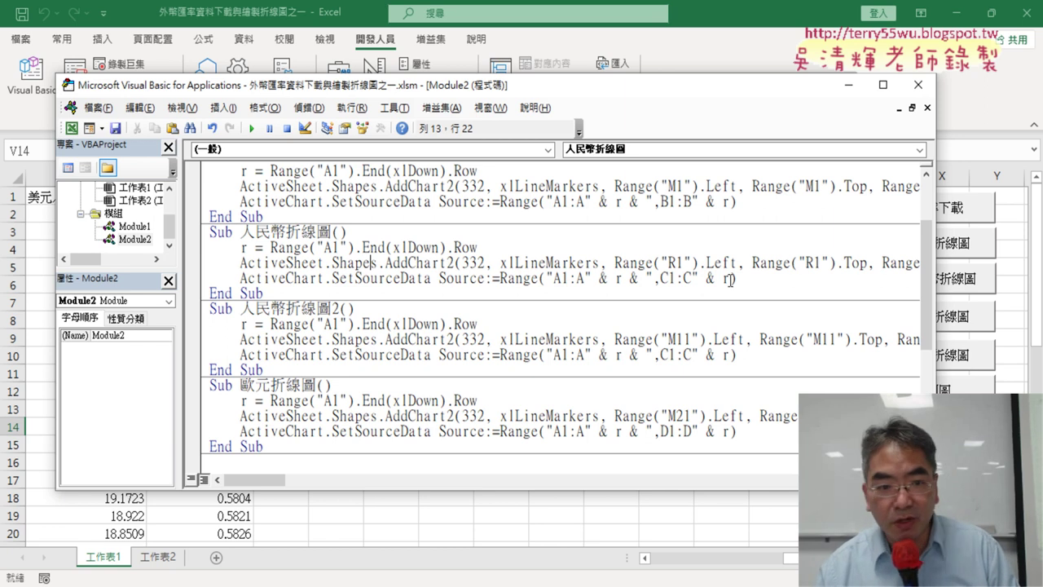
# Step: Delete the existing charts, then run 美元折線圖2 and 人民幣折線圖2 with F5
pyautogui.hotkey('alt', 'F11')
pyautogui.click(938, 385)
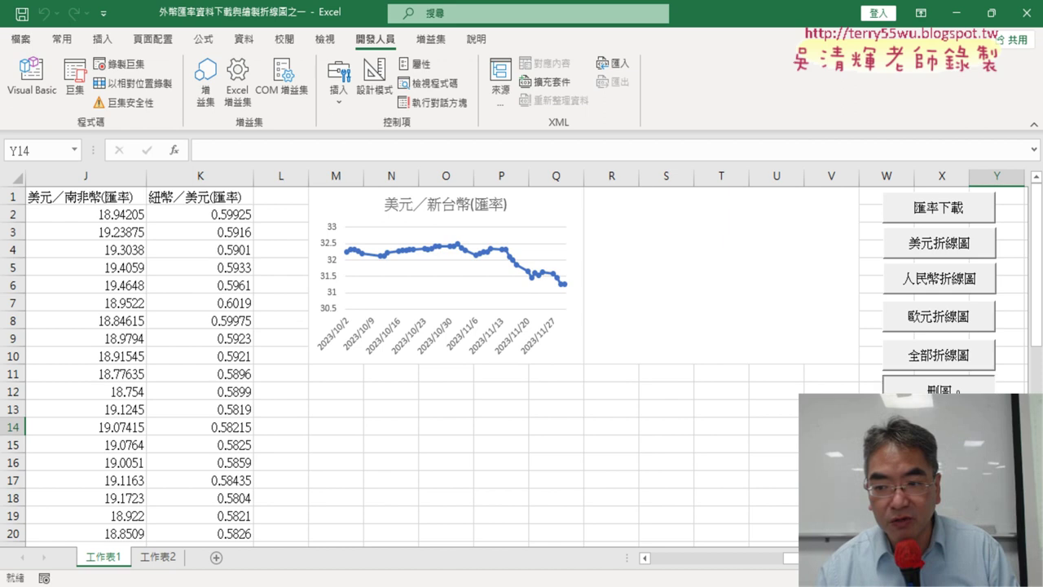
pyautogui.click(31, 75)
pyautogui.click(326, 201)
pyautogui.scroll(2, 320, 201)
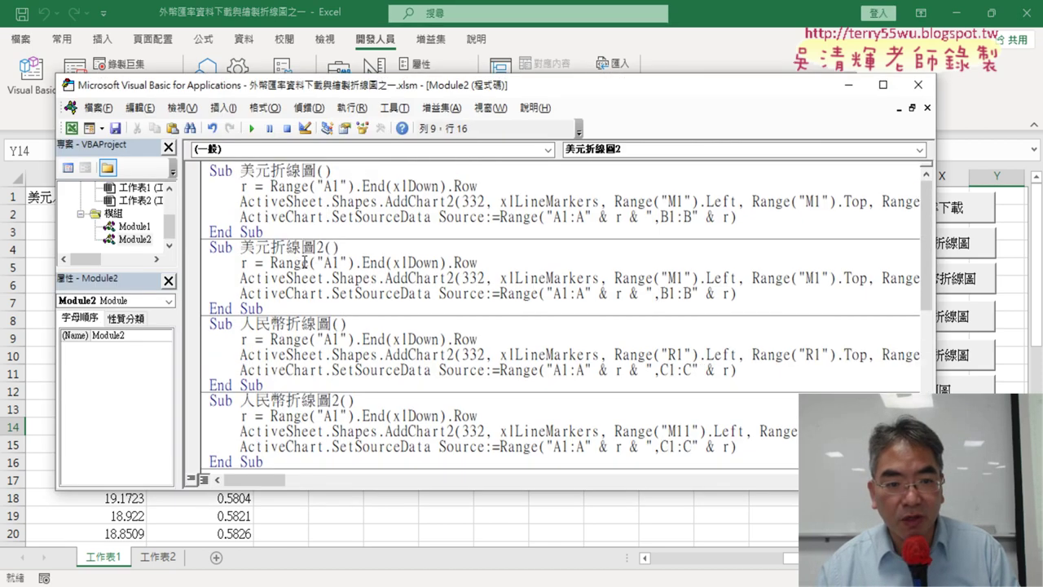
pyautogui.press('F5')
pyautogui.scroll(-3, 376, 346)
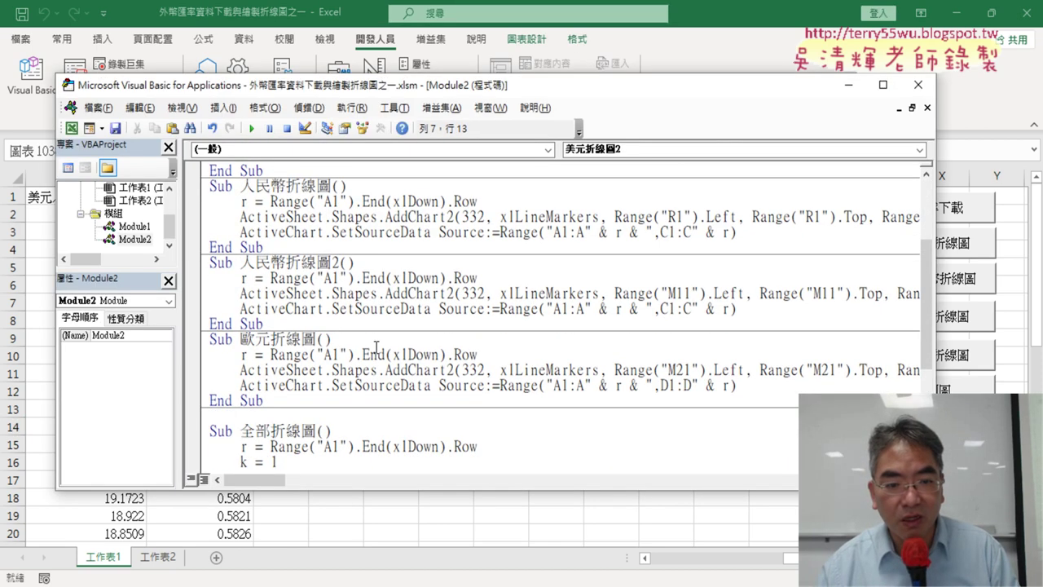
pyautogui.click(341, 313)
pyautogui.press('F5')
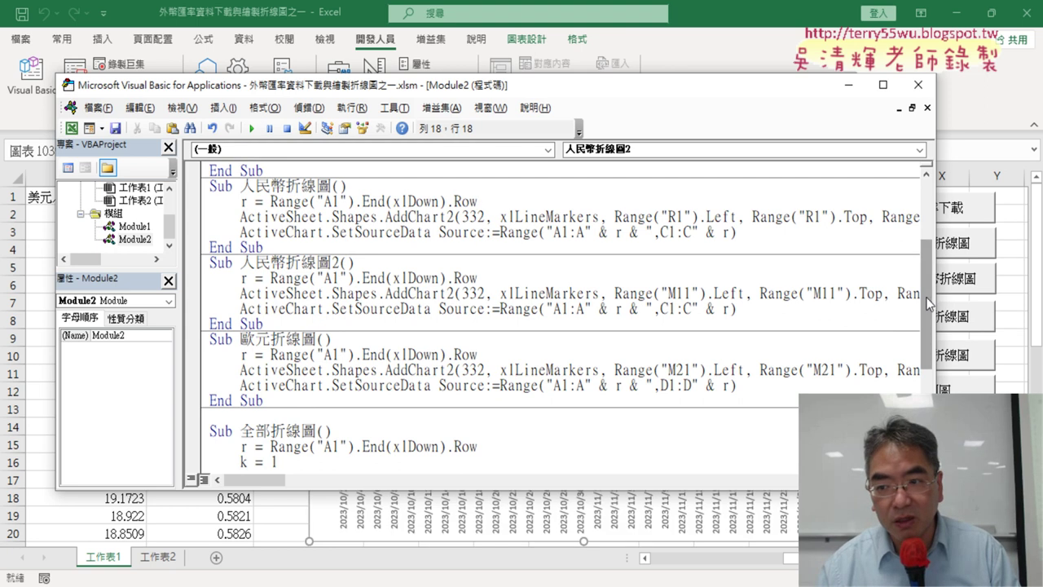
pyautogui.moveTo(935, 296)
pyautogui.mouseDown()
pyautogui.moveTo(411, 266)
pyautogui.moveTo(892, 259)
pyautogui.mouseUp()
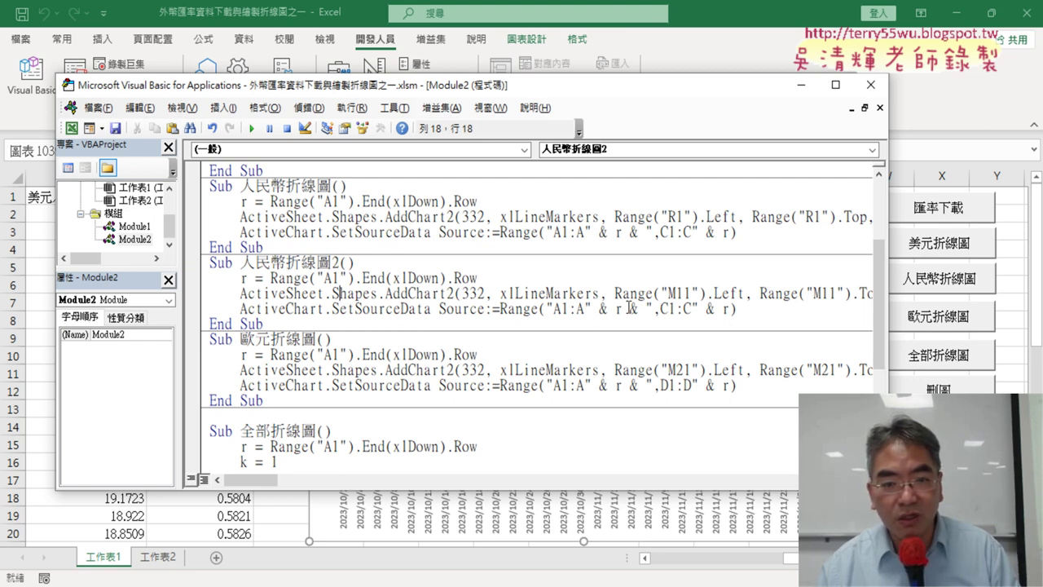
# Step: Undo the half-width edit and replace both R1 references in 人民幣折線圖 with M11
pyautogui.hotkey('ctrl', 'z')
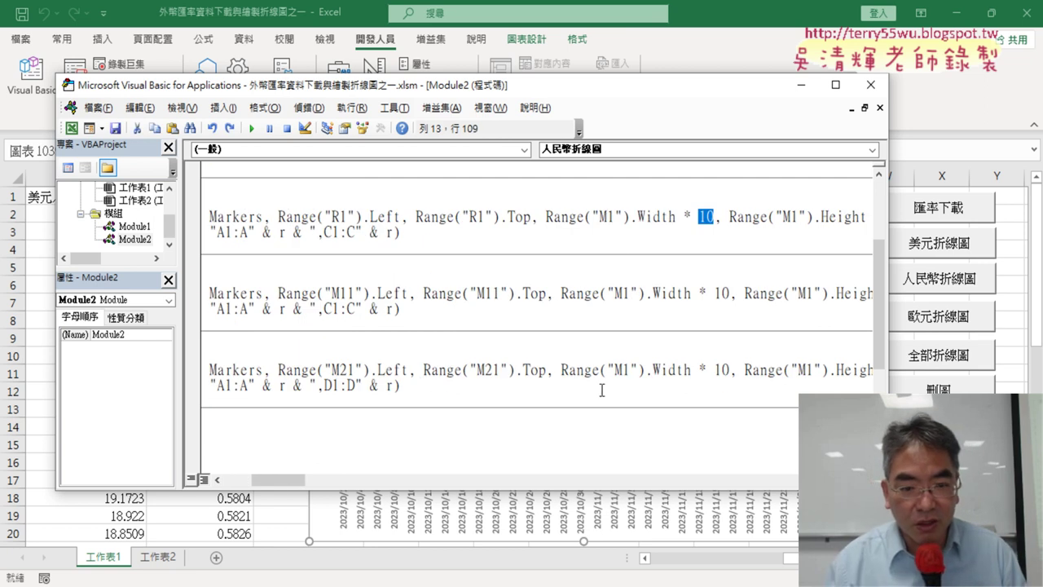
pyautogui.moveTo(289, 496); pyautogui.dragTo(262, 492)
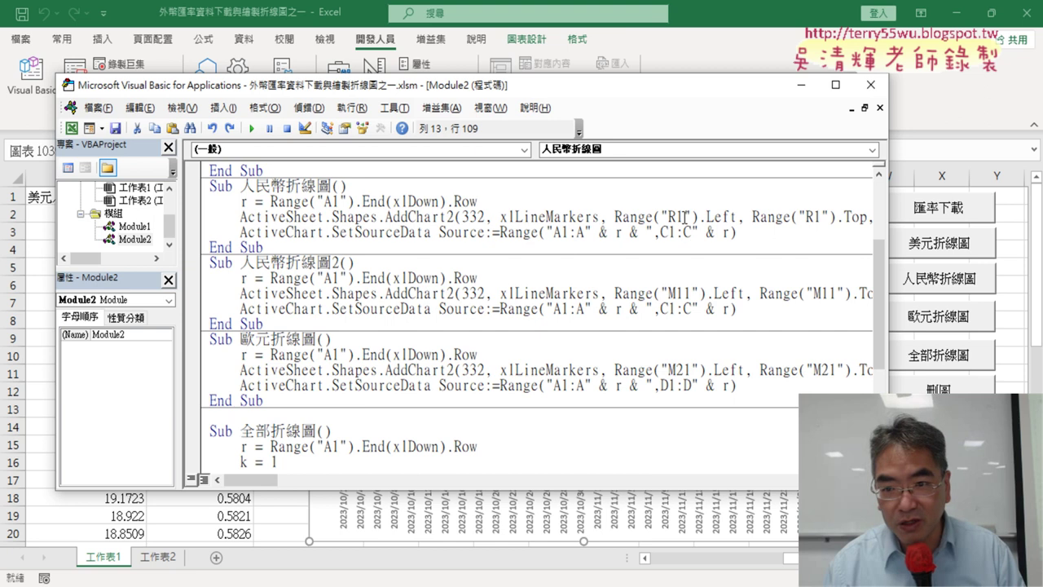
pyautogui.doubleClick(688, 292)
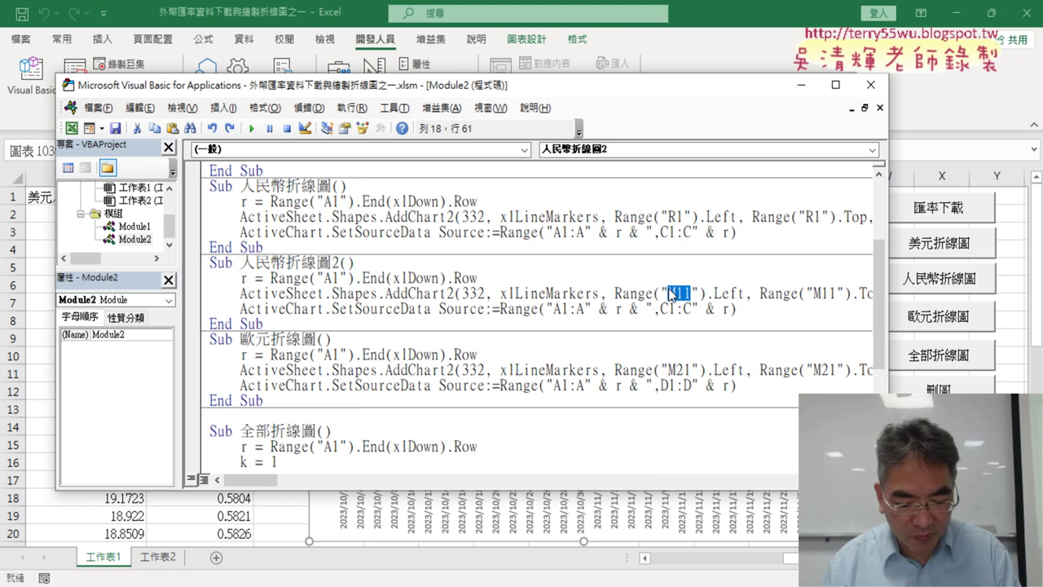
pyautogui.doubleClick(687, 214)
pyautogui.write('M11')
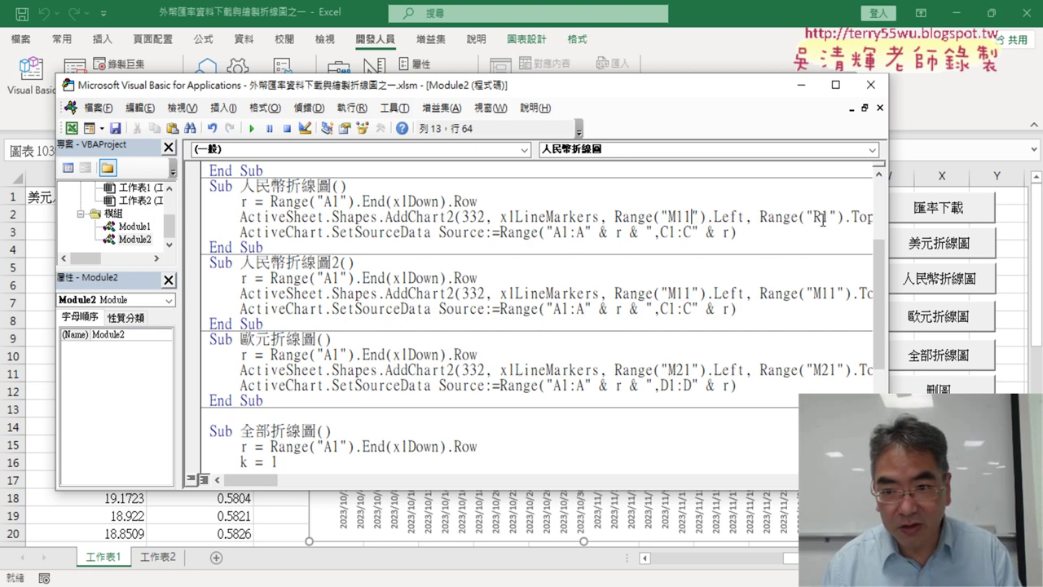
pyautogui.doubleClick(826, 216)
pyautogui.write('M11')
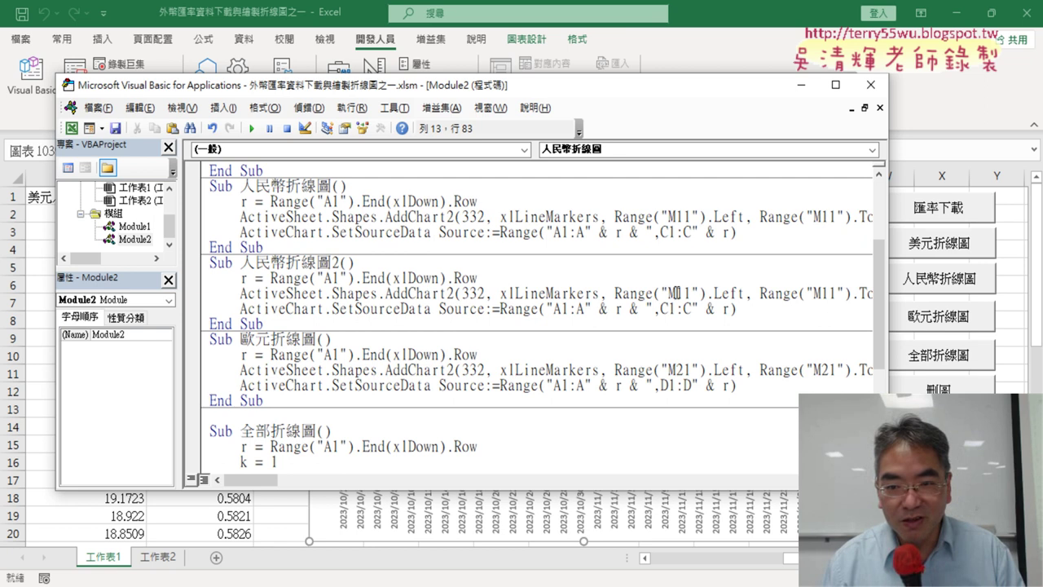
# Step: In 人民幣折線圖2, change both M11 references to R1 and the width multiplier to 5
pyautogui.doubleClick(675, 292)
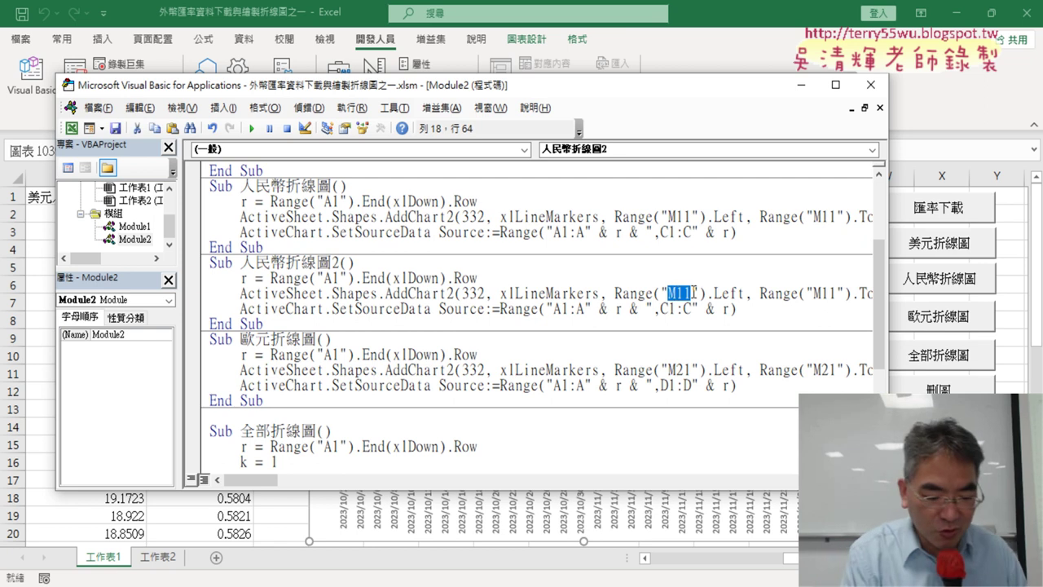
pyautogui.write('R1')
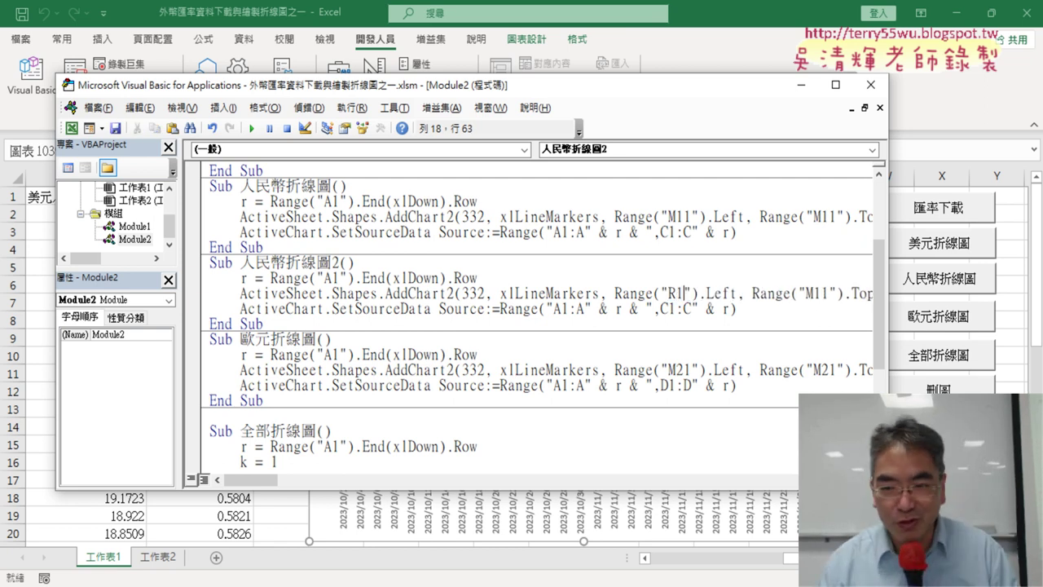
pyautogui.doubleClick(815, 295)
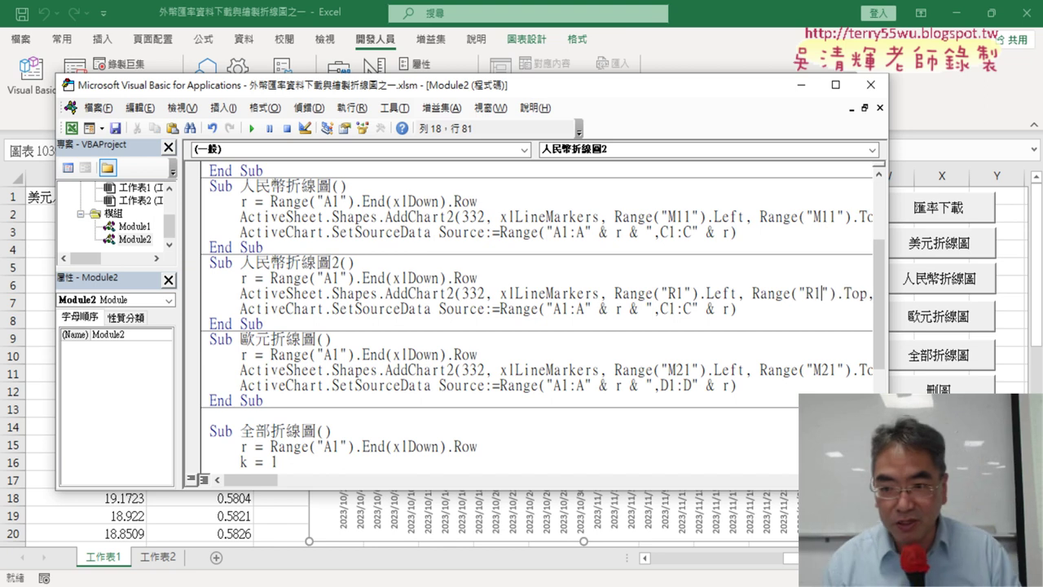
pyautogui.write('R1')
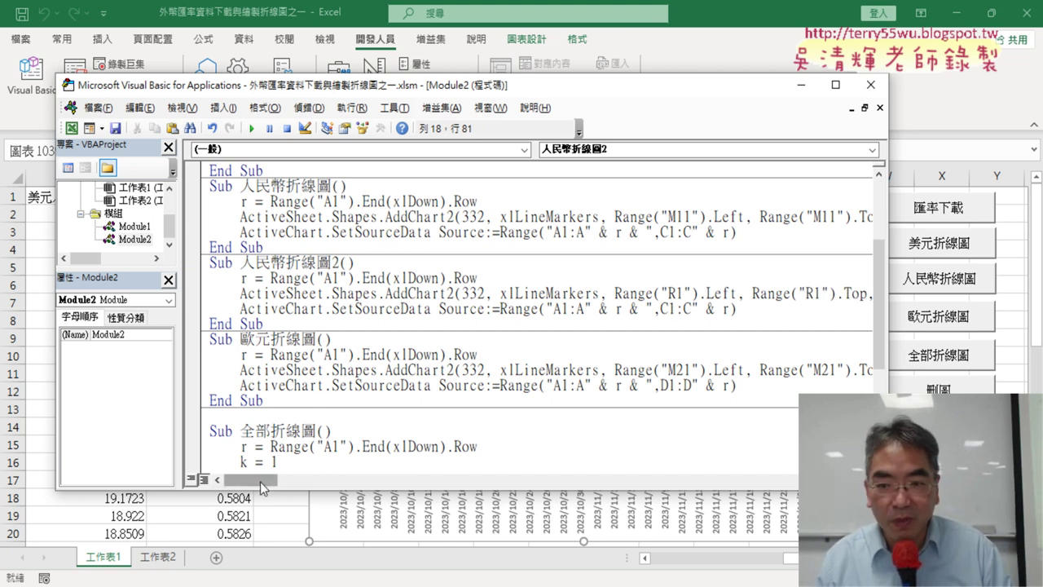
pyautogui.moveTo(260, 482); pyautogui.dragTo(288, 487)
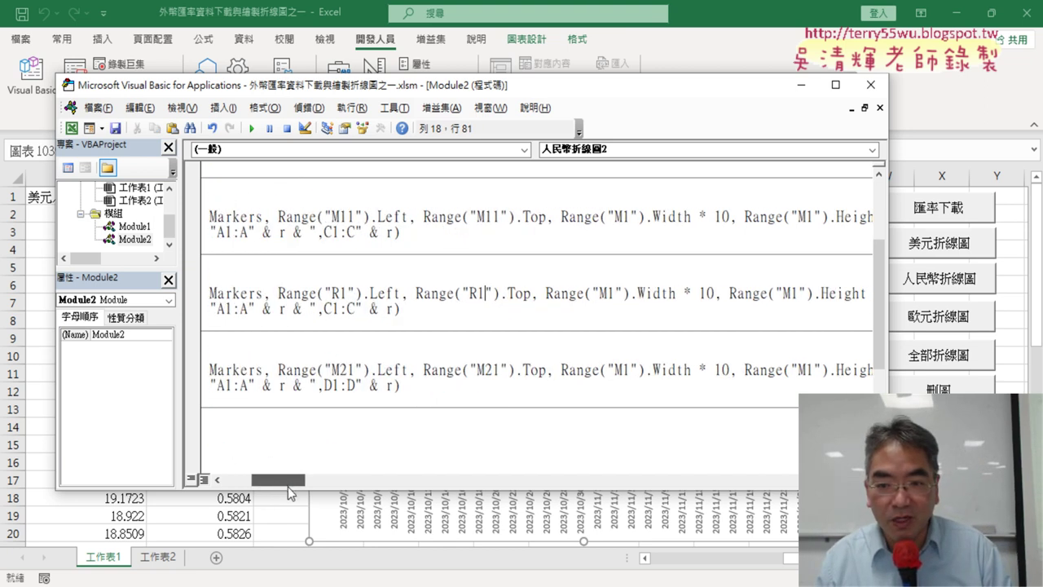
pyautogui.doubleClick(709, 295)
pyautogui.write('5')
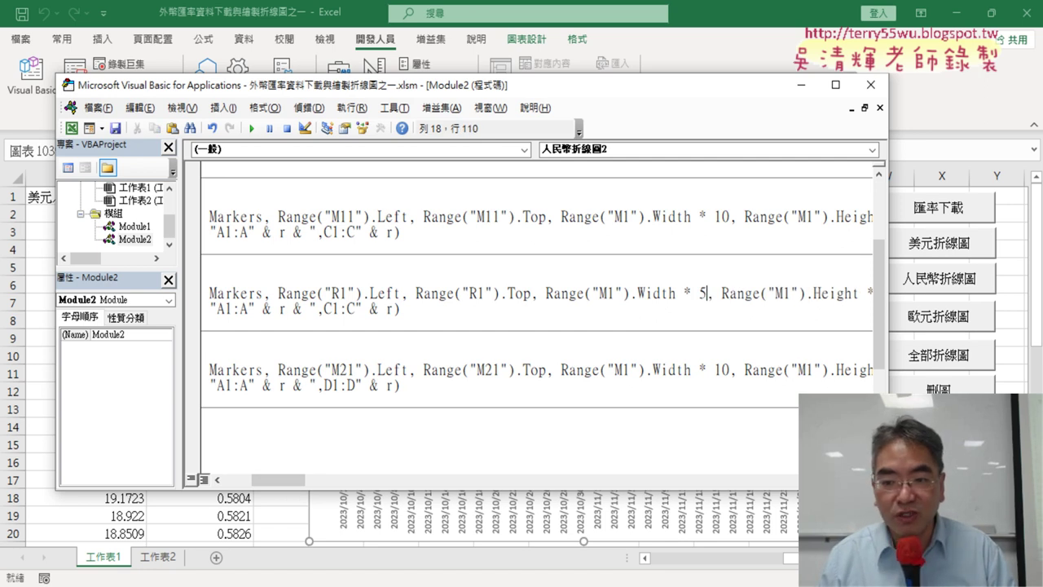
# Step: Check the worksheet, then return to the code and select the chart macro to run
pyautogui.hotkey('alt', 'F11')
pyautogui.click(32, 77)
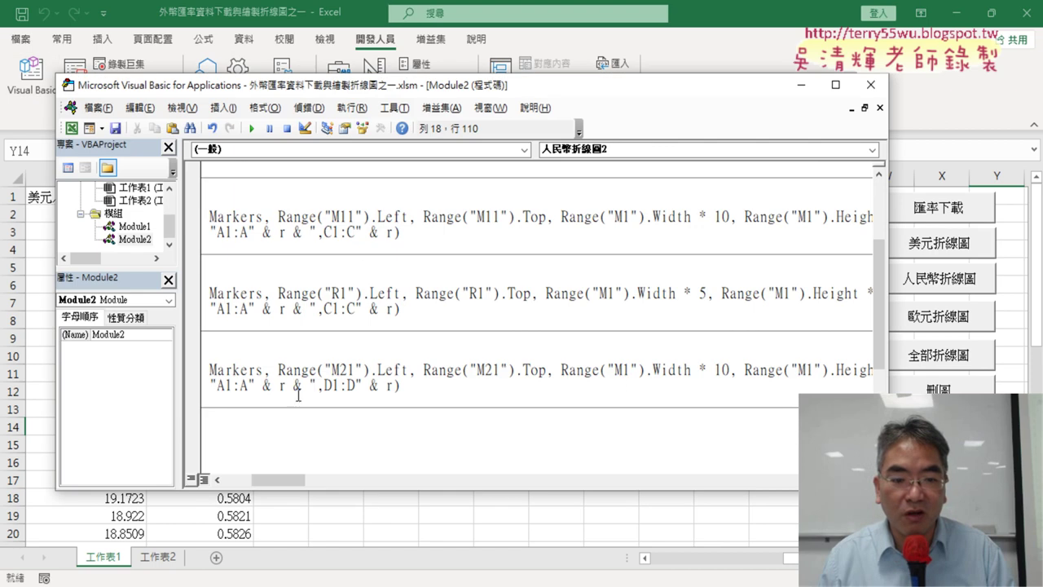
pyautogui.moveTo(295, 481); pyautogui.dragTo(200, 482)
pyautogui.scroll(3, 310, 244)
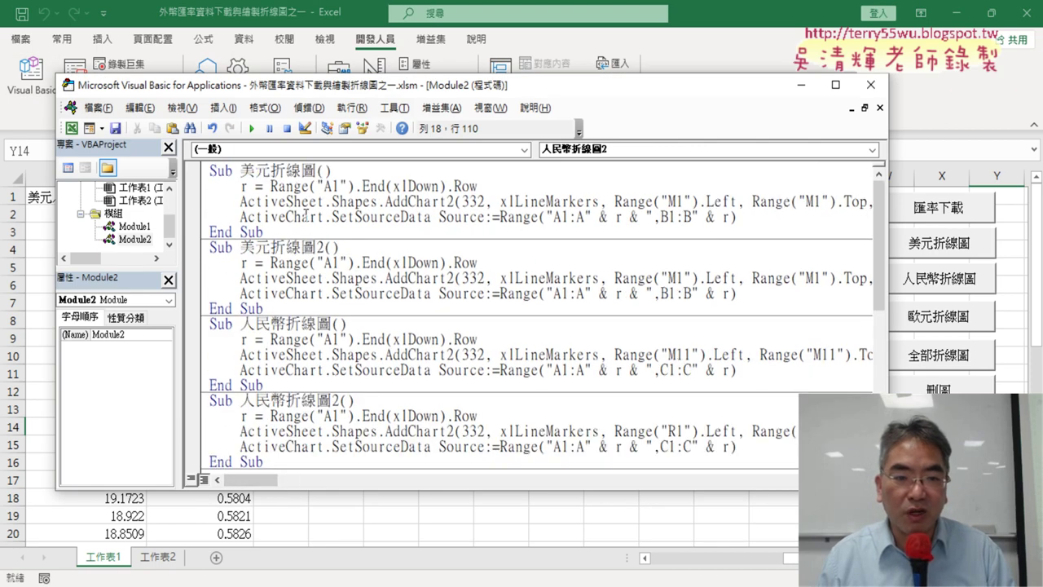
pyautogui.click(308, 201)
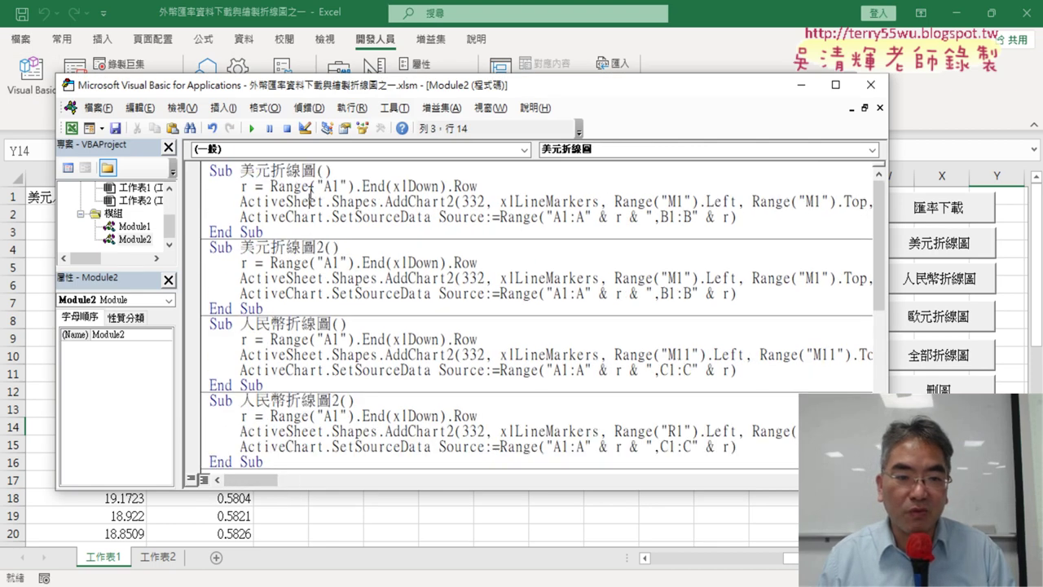
# Step: Run the RMB chart macro, check both half-width charts on the sheet, then re-maximize the editor
pyautogui.click(252, 128)
pyautogui.scroll(-1, 427, 383)
pyautogui.click(331, 371)
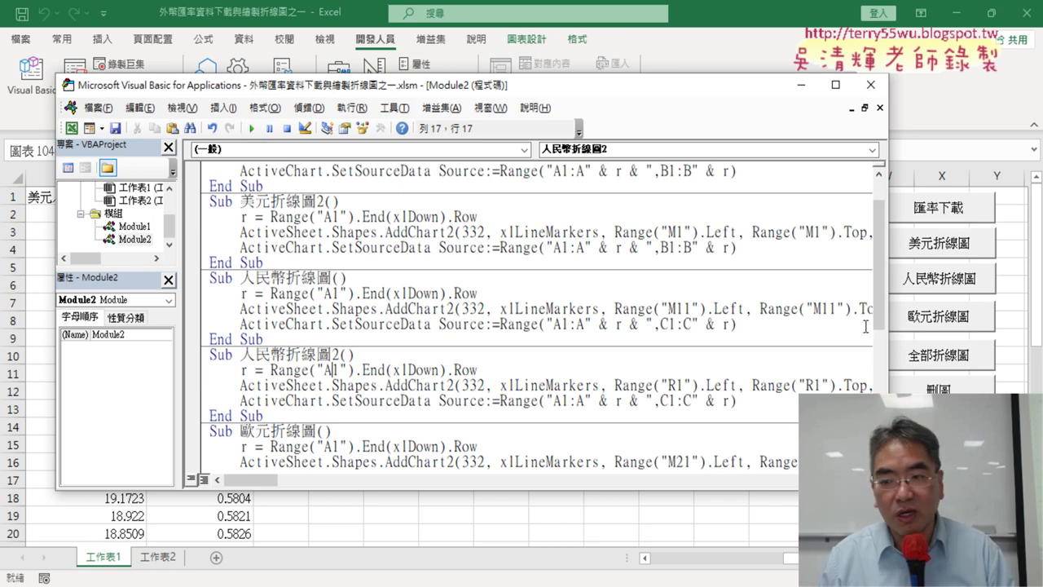
pyautogui.moveTo(887, 330); pyautogui.dragTo(391, 311)
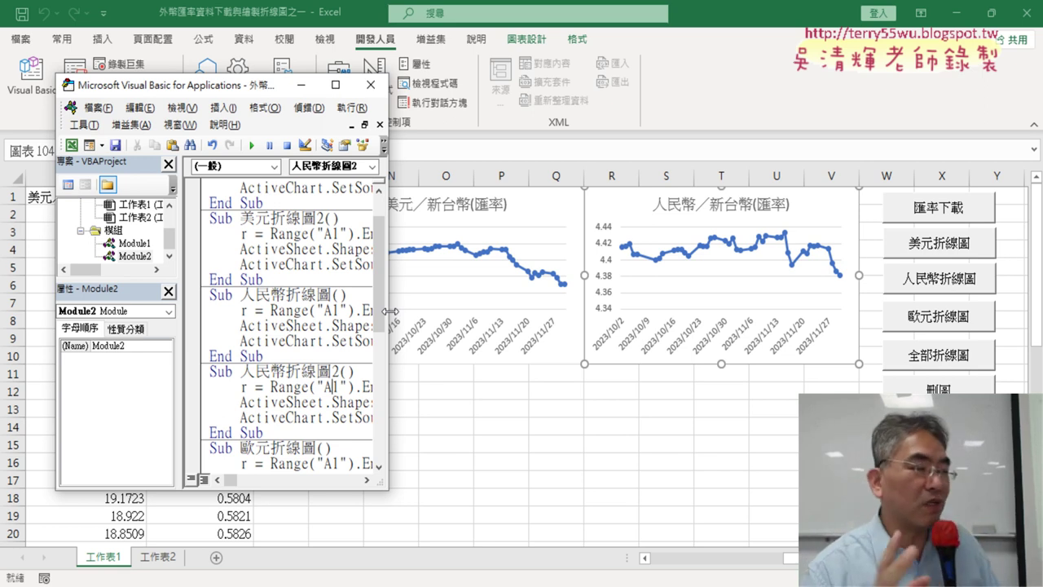
pyautogui.click(335, 85)
pyautogui.scroll(1, 539, 285)
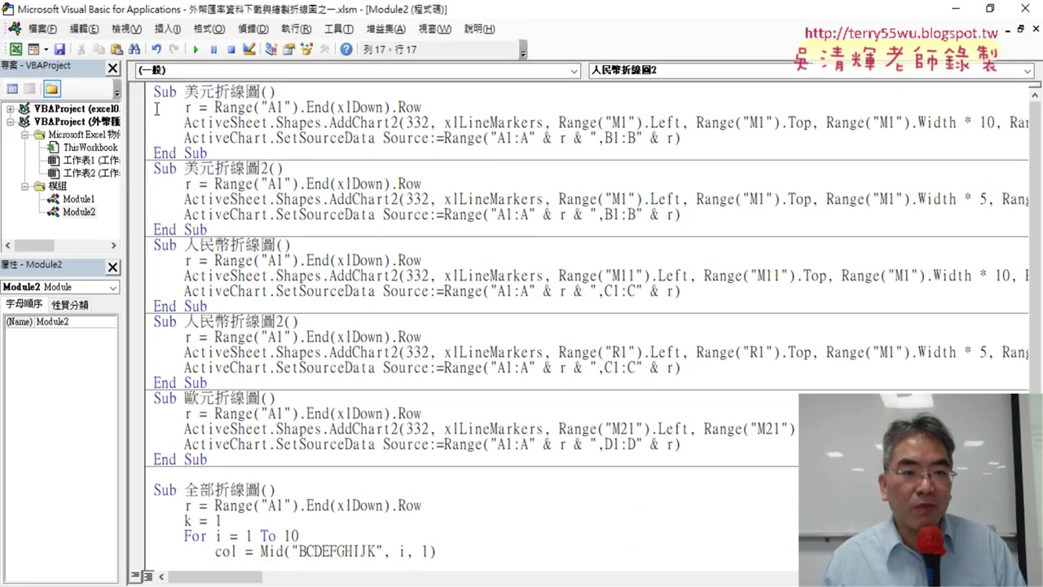
pyautogui.click(149, 170)
pyautogui.click(539, 225)
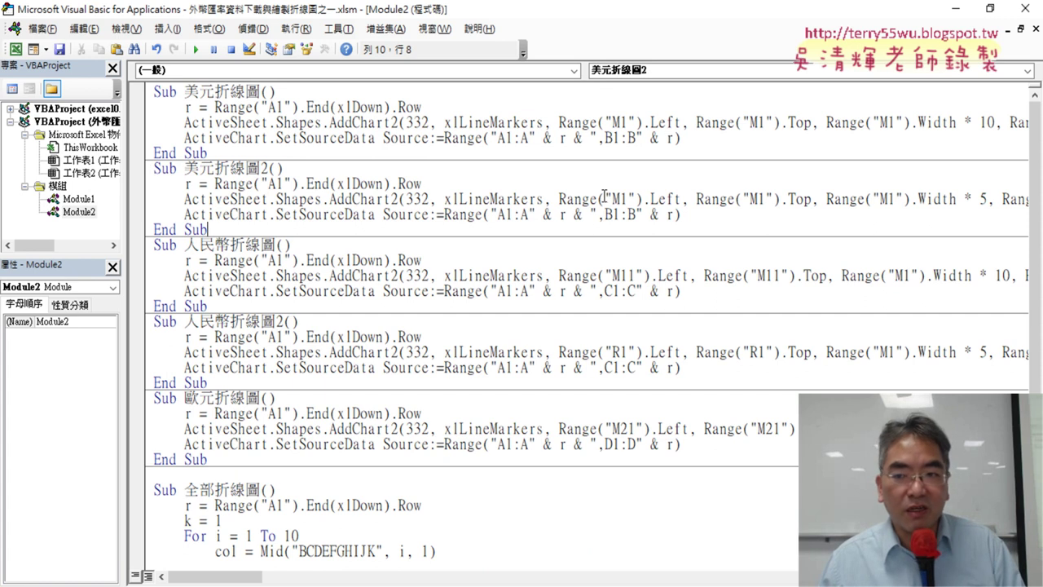
pyautogui.doubleClick(978, 199)
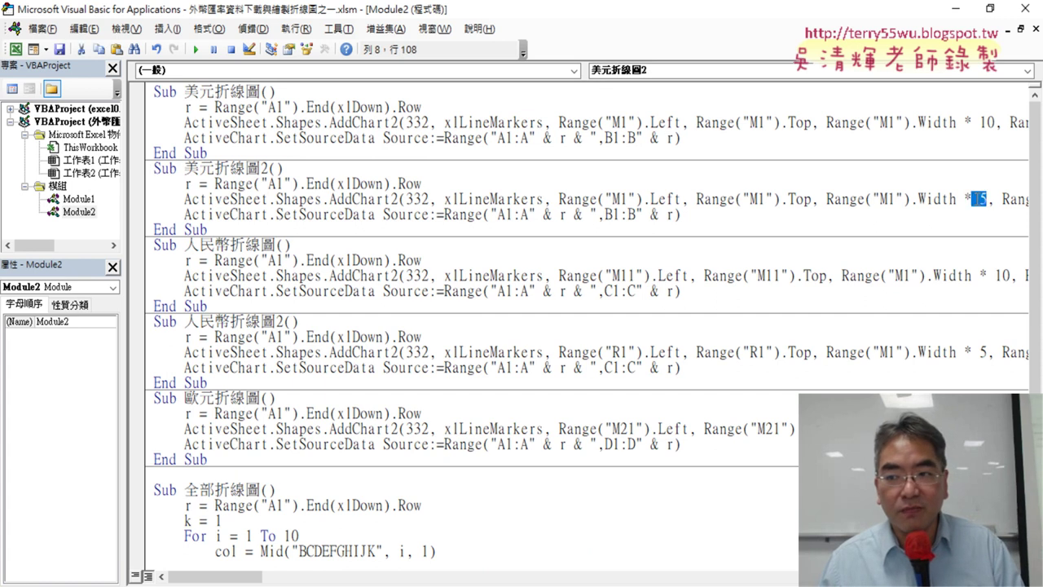
pyautogui.doubleClick(617, 199)
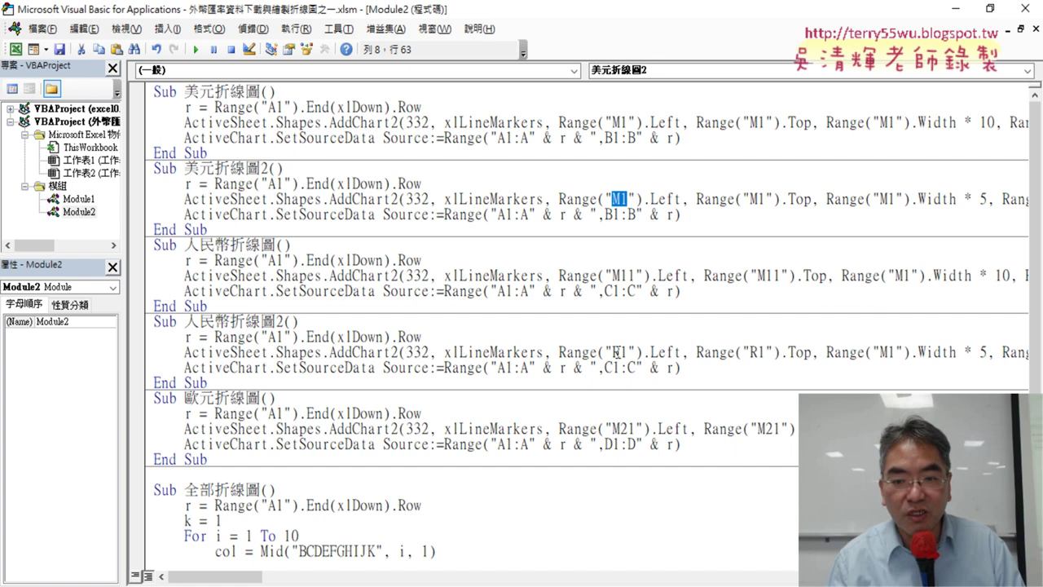
pyautogui.moveTo(626, 353); pyautogui.dragTo(619, 352)
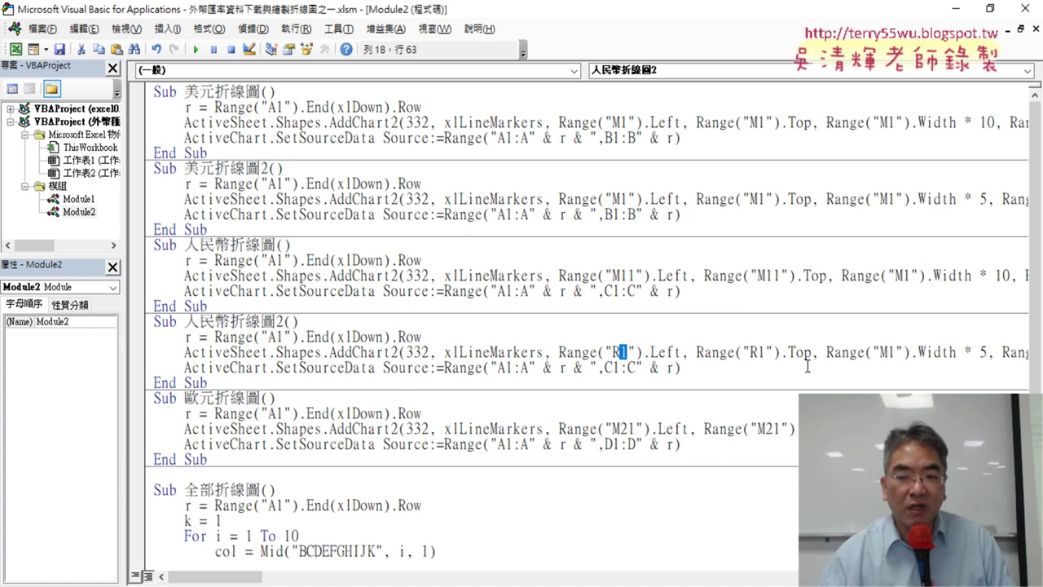
pyautogui.doubleClick(616, 352)
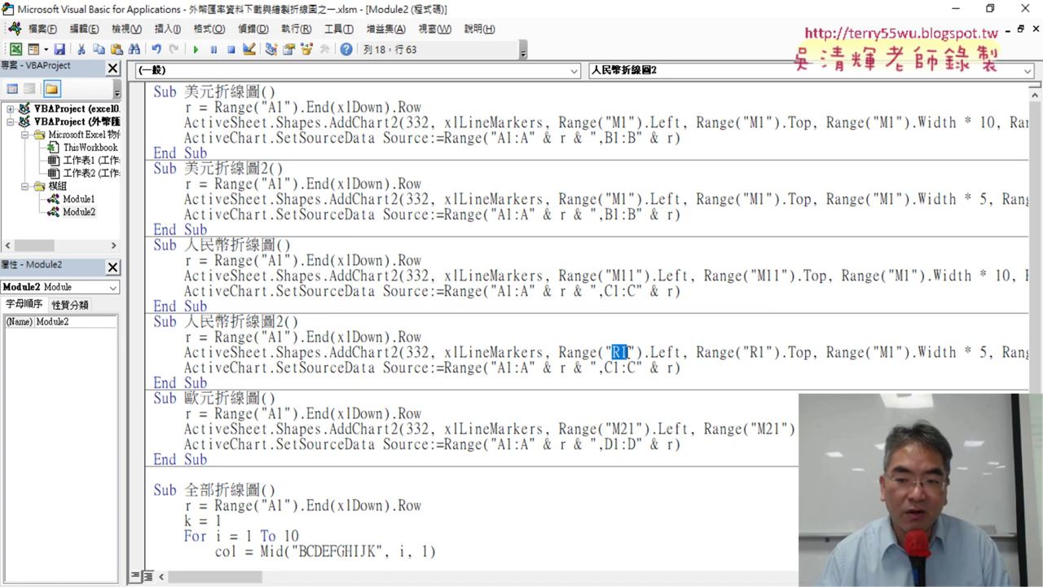
pyautogui.moveTo(748, 352); pyautogui.dragTo(758, 352)
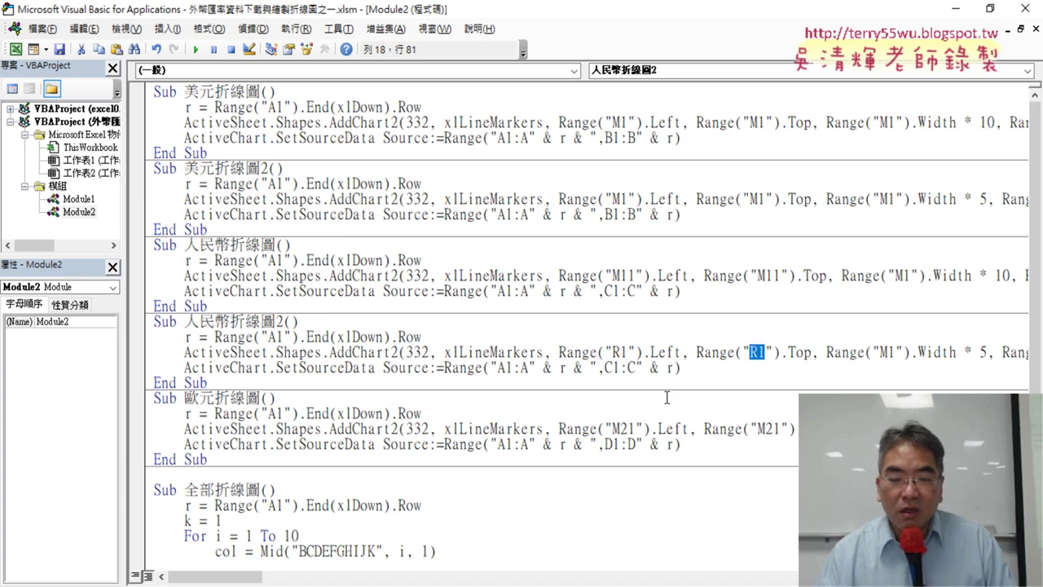
pyautogui.scroll(-2, 596, 380)
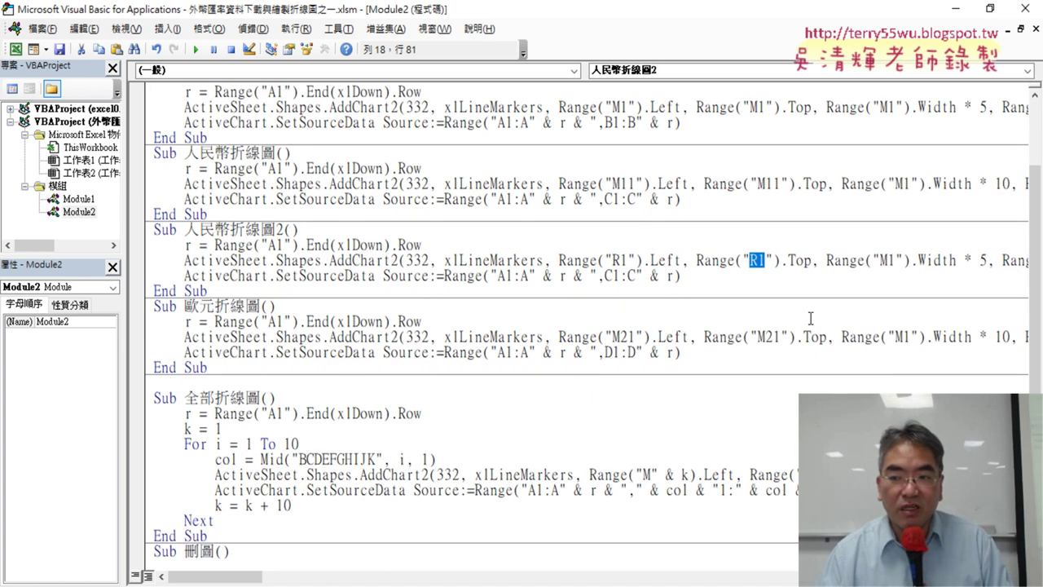
pyautogui.doubleClick(981, 260)
pyautogui.scroll(-2, 503, 381)
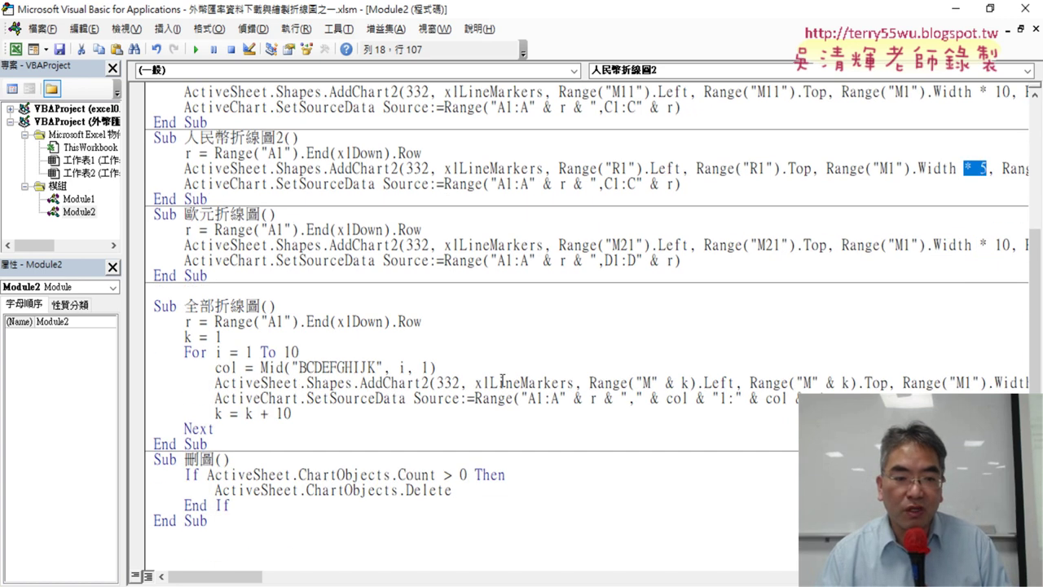
pyautogui.moveTo(244, 446); pyautogui.dragTo(154, 306)
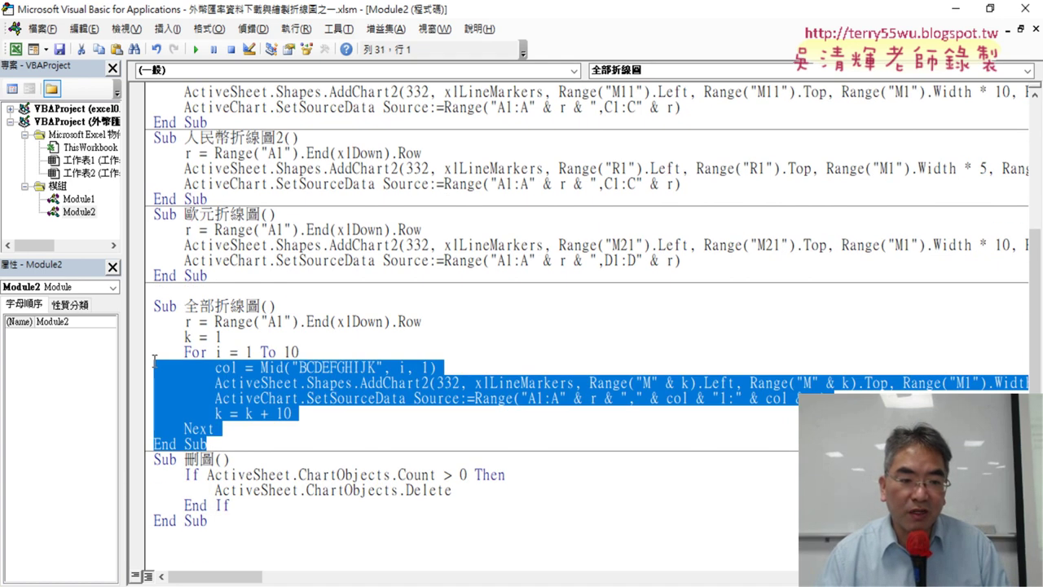
# Step: Paste a copy of the 全部折線圖 ten-column chart loop after its End Sub, named 全部折線圖2
pyautogui.rightClick(197, 317)
pyautogui.press('Escape')
pyautogui.click(230, 444)
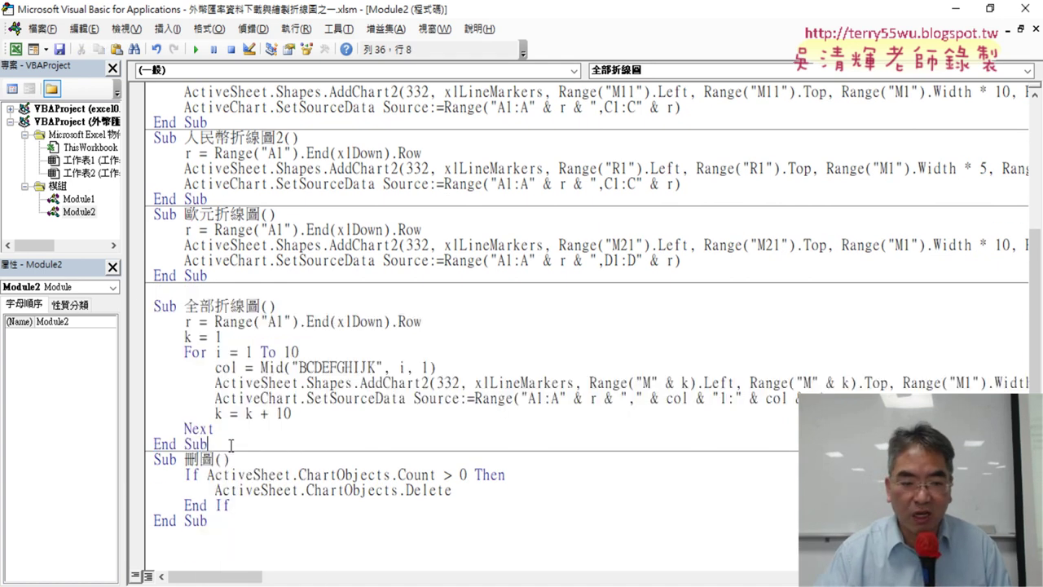
pyautogui.press('Return')
pyautogui.hotkey('ctrl', 'v')
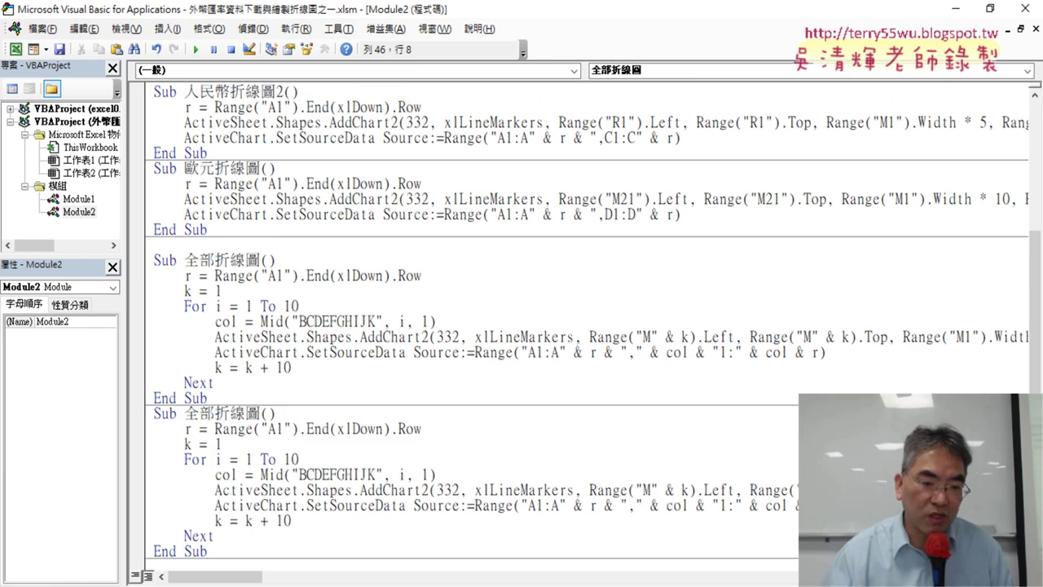
pyautogui.doubleClick(263, 413)
pyautogui.click(265, 412)
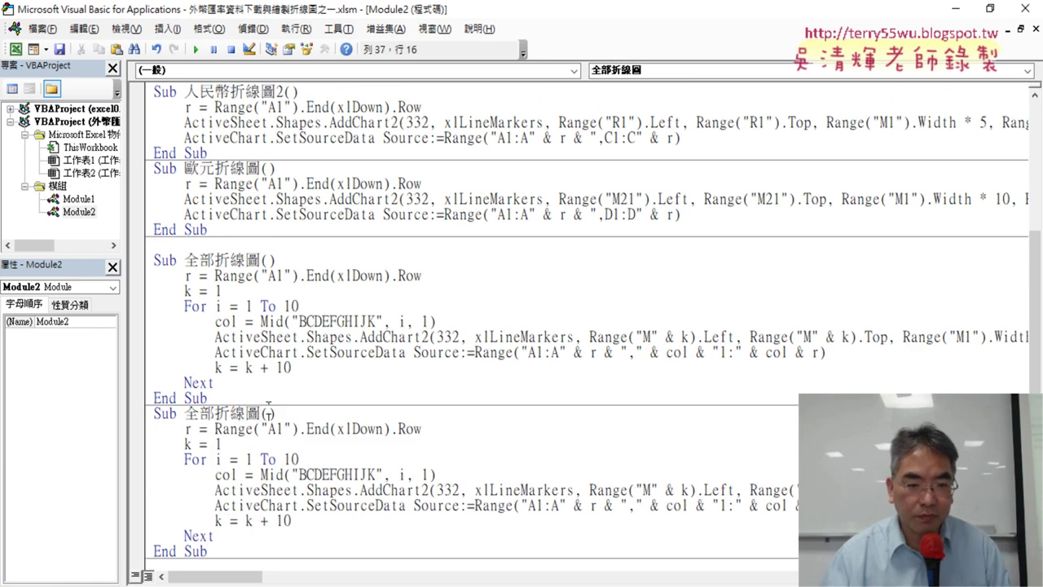
pyautogui.write('2')
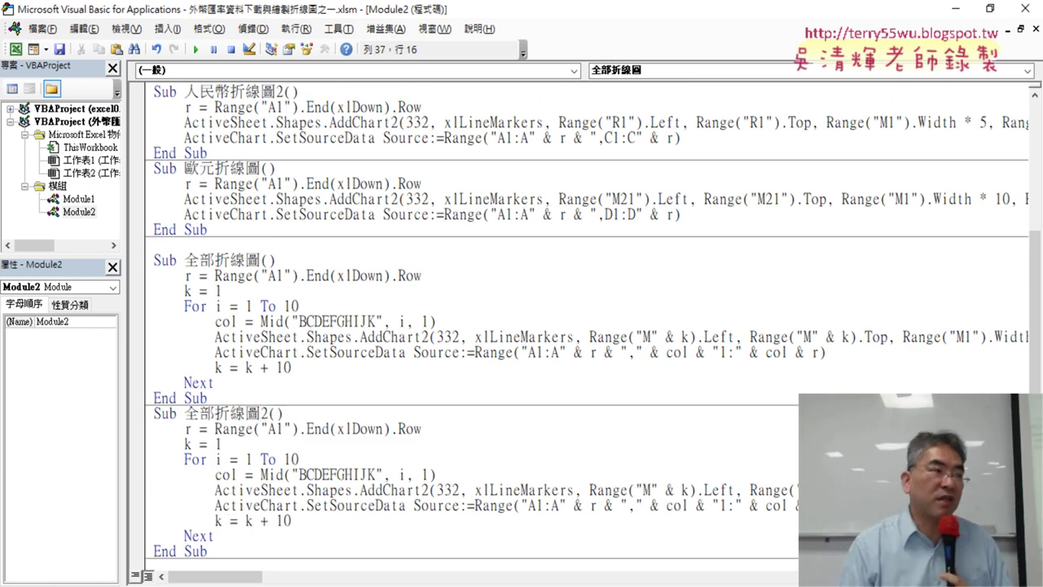